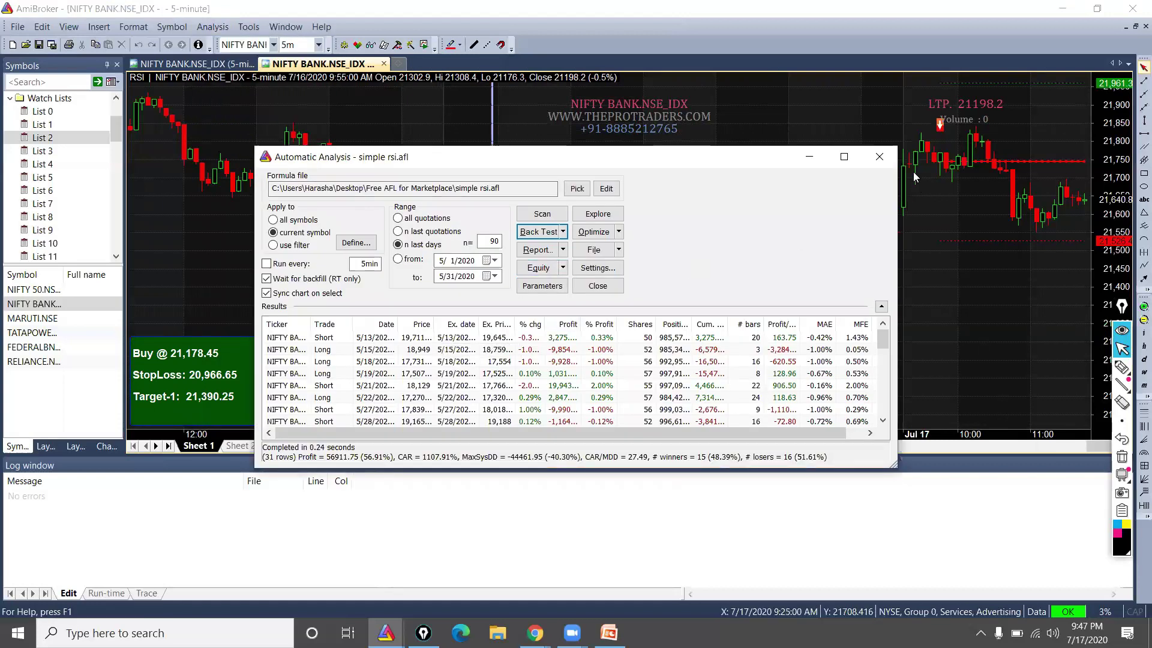
# Close the Automatic Analysis window and create a new Analysis document.
pyautogui.click(879, 156)
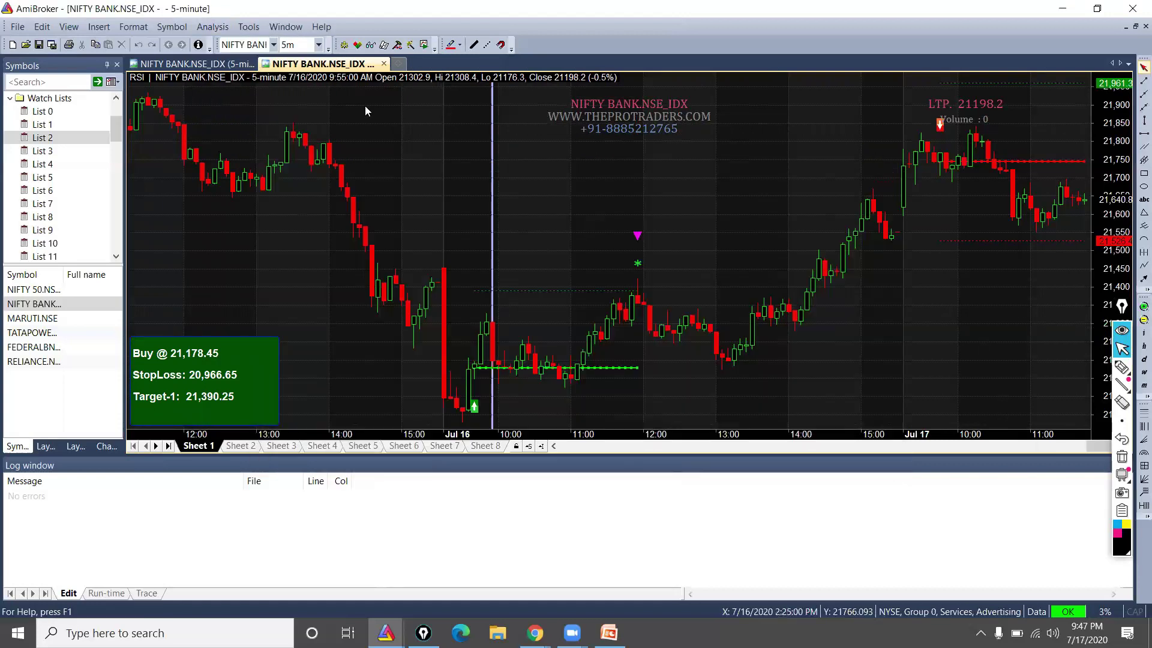
pyautogui.click(398, 64)
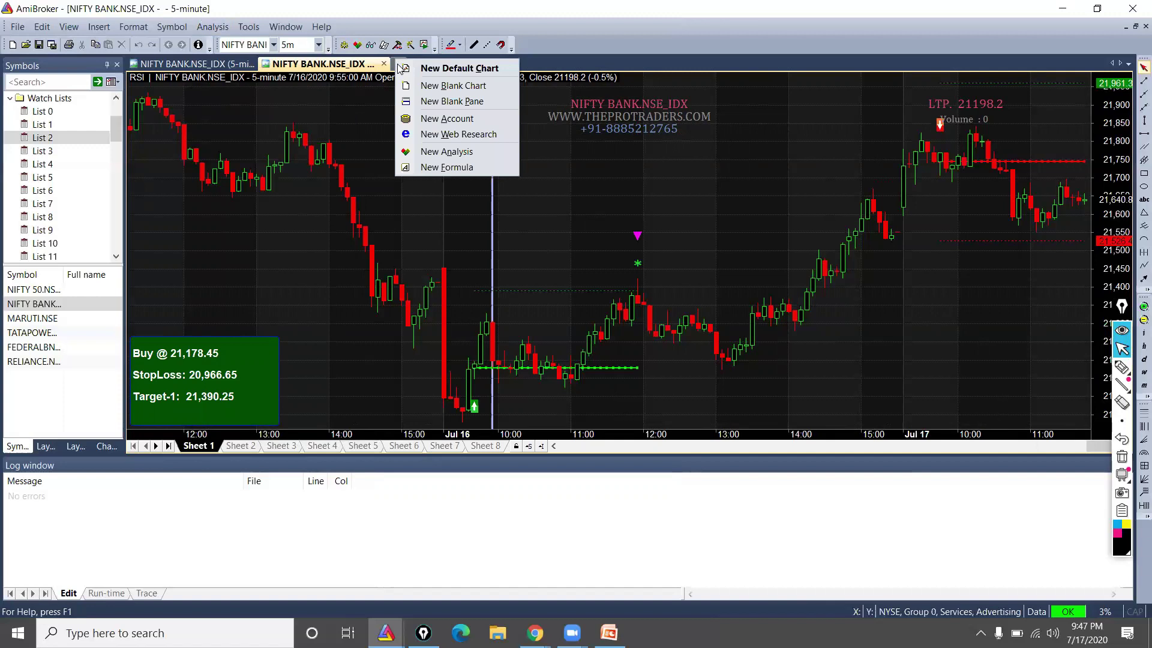
pyautogui.click(433, 151)
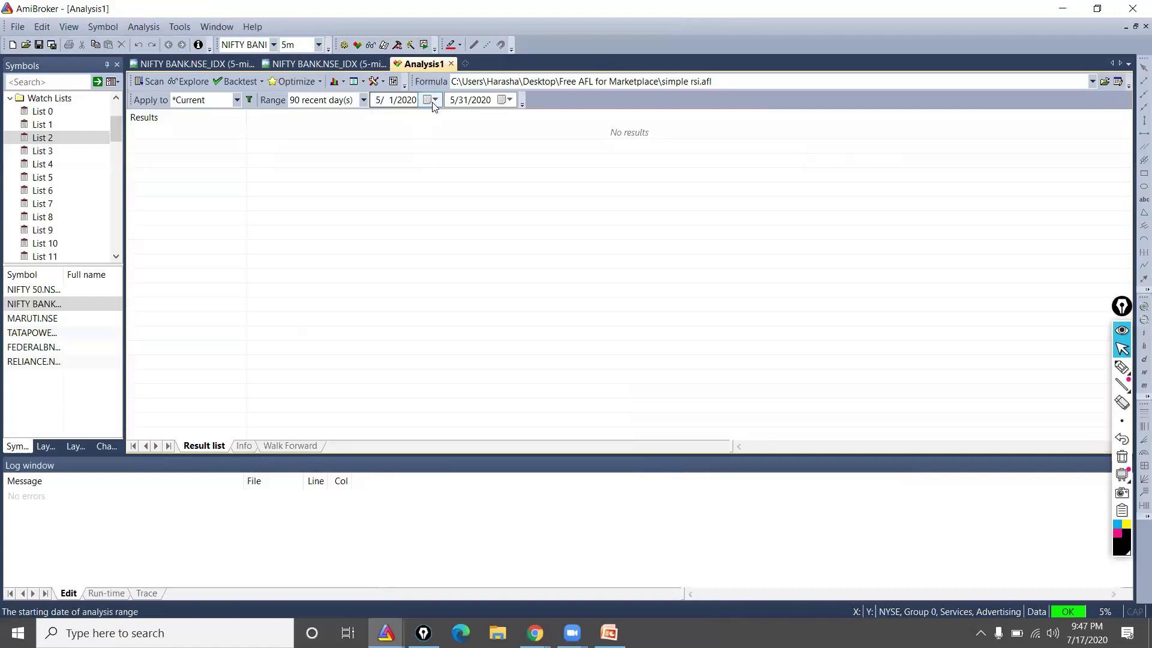
# Review the new analysis's date range, symbol scope choices and selected formula file.
pyautogui.click(318, 102)
pyautogui.click(299, 103)
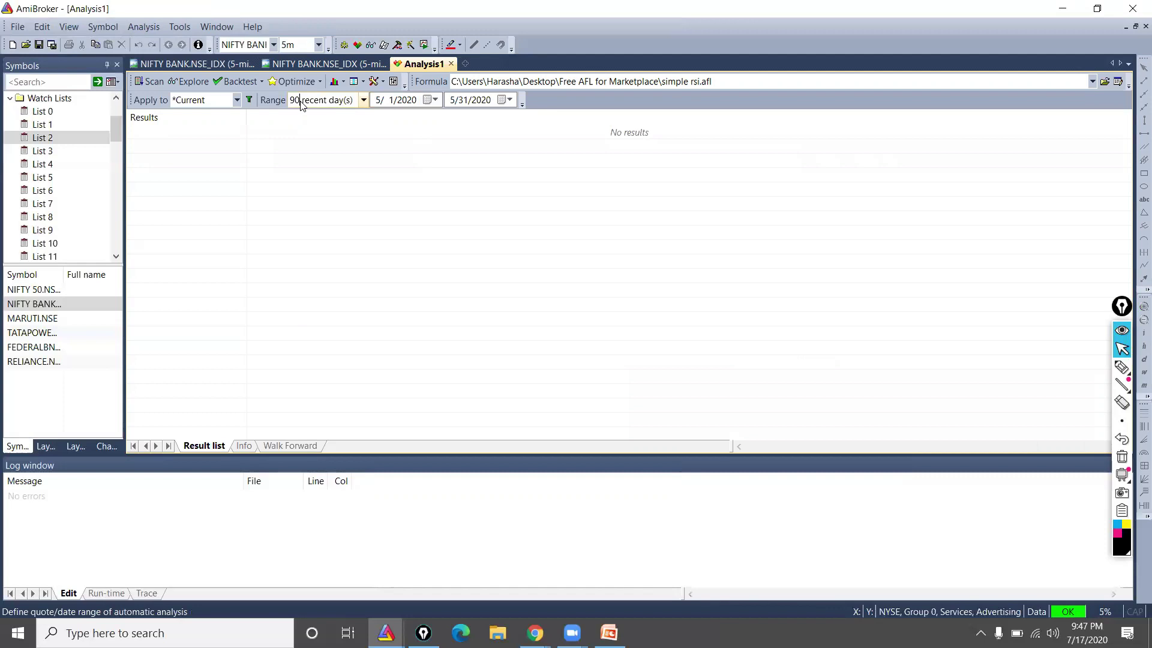
pyautogui.click(236, 100)
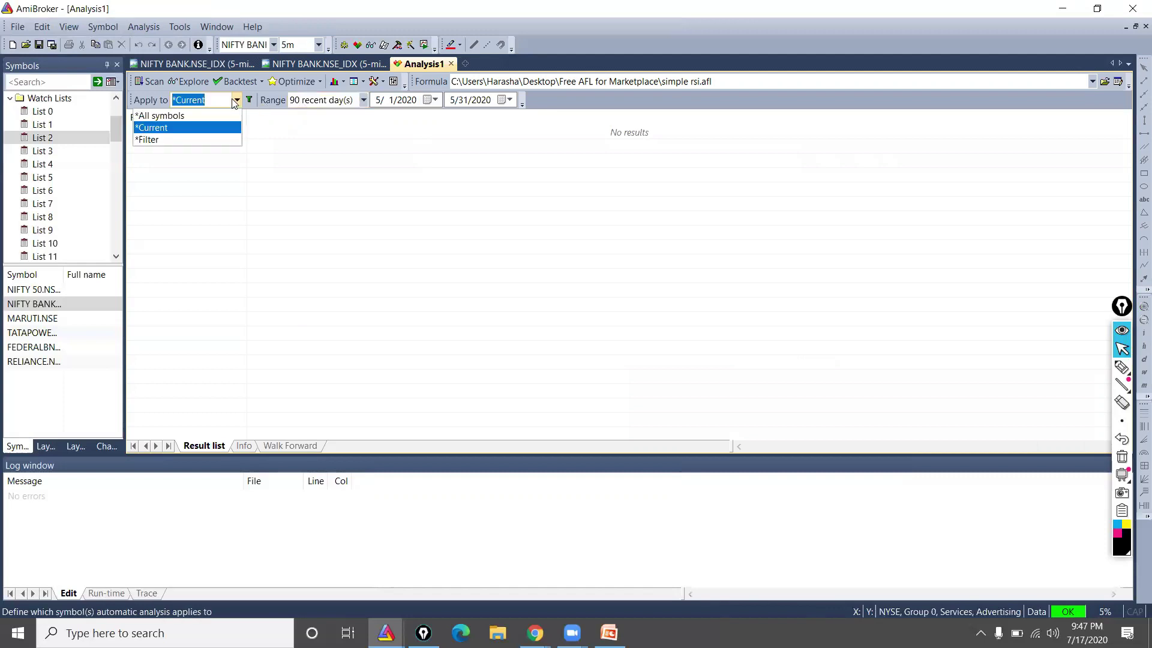
pyautogui.click(235, 100)
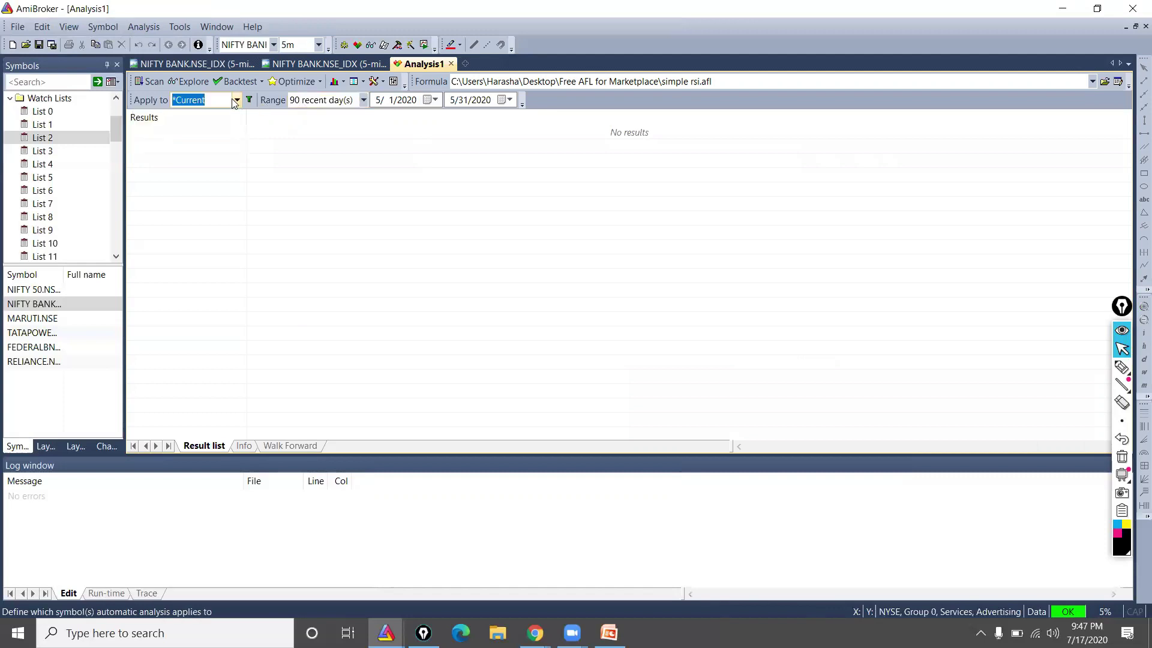
pyautogui.click(306, 65)
pyautogui.click(420, 64)
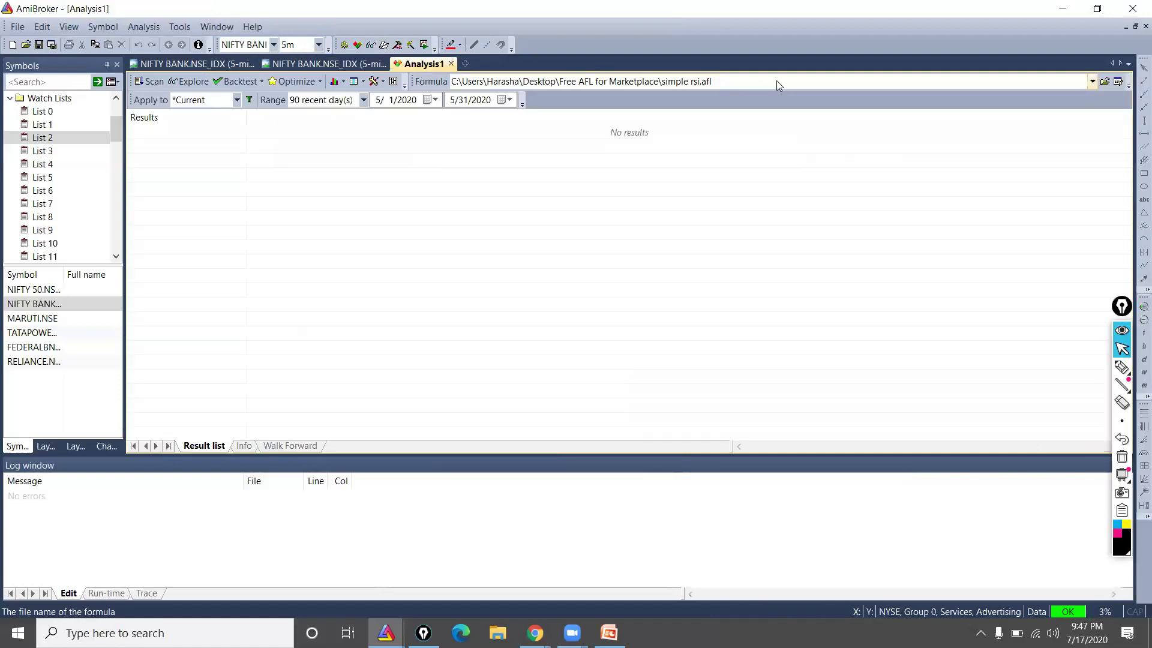
pyautogui.click(744, 83)
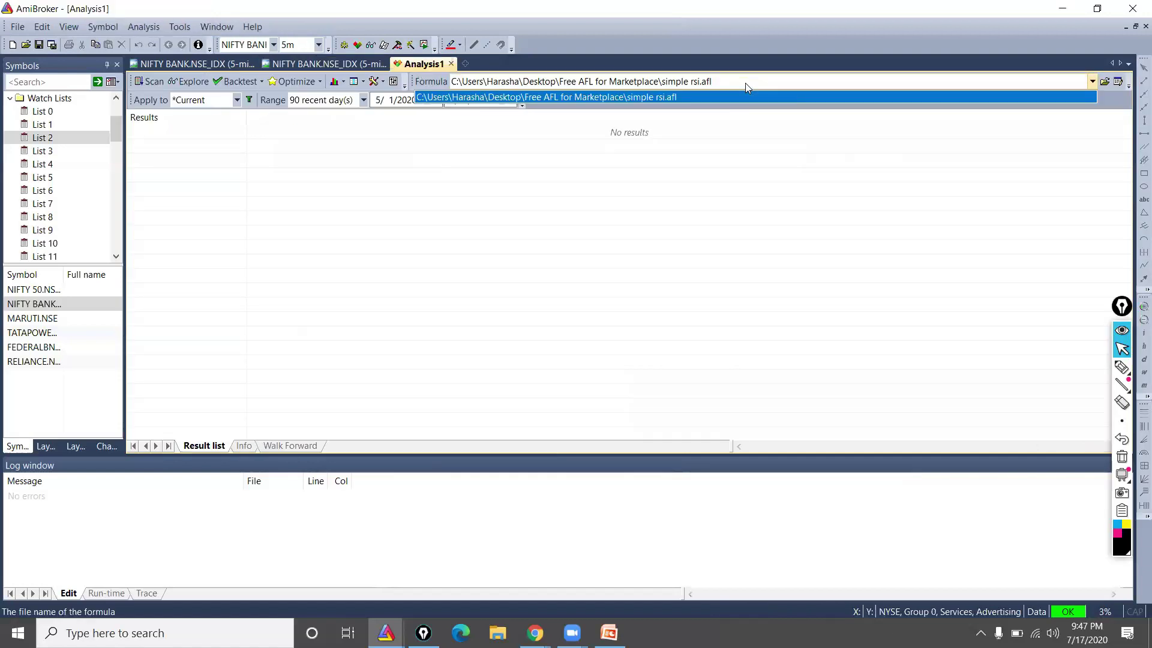
pyautogui.click(703, 97)
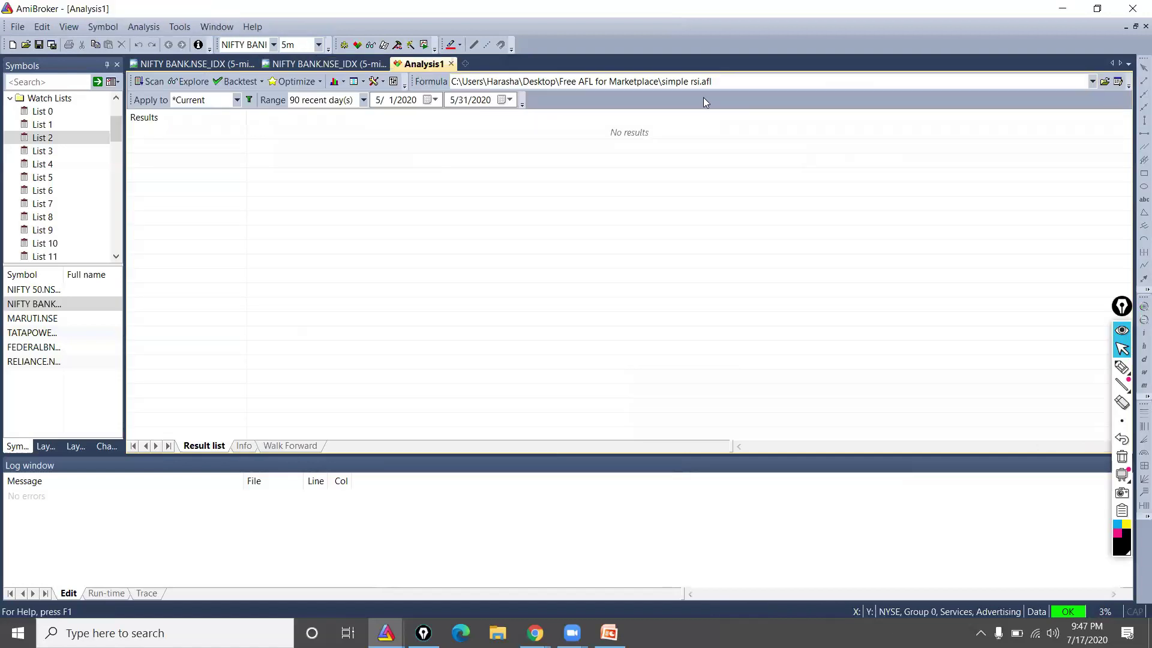
# Review the strategy parameters of simple rsi.afl, including the market, target, stop-loss and RSI settings.
pyautogui.click(395, 82)
pyautogui.click(585, 207)
pyautogui.click(593, 387)
pyautogui.click(566, 348)
pyautogui.click(566, 347)
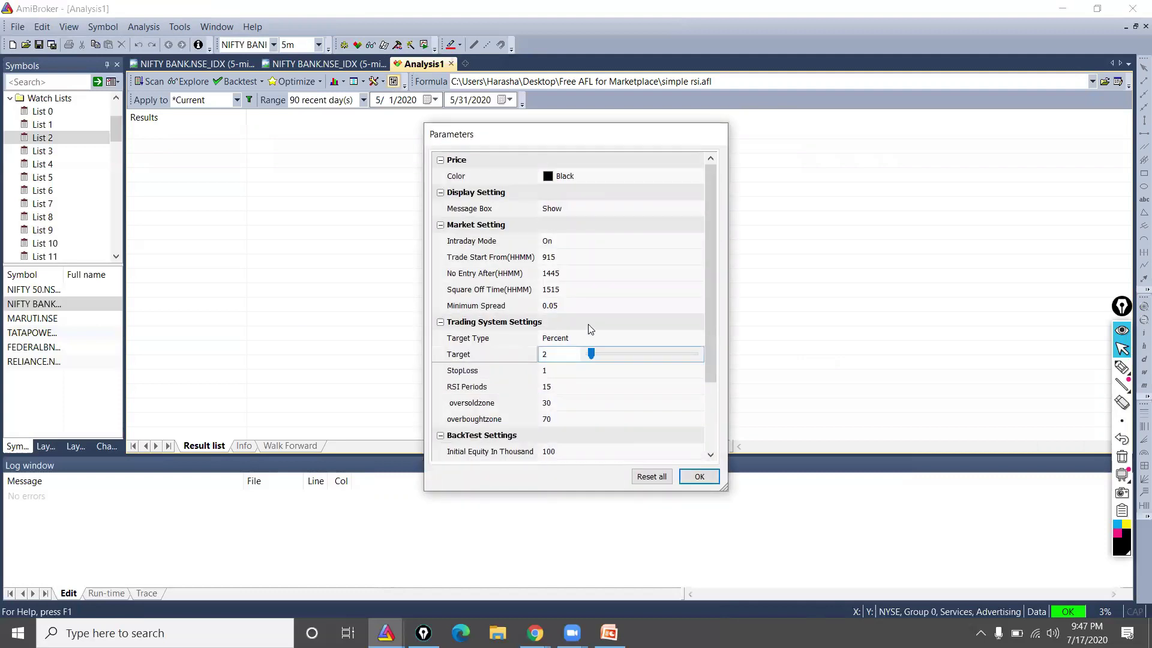
pyautogui.click(564, 241)
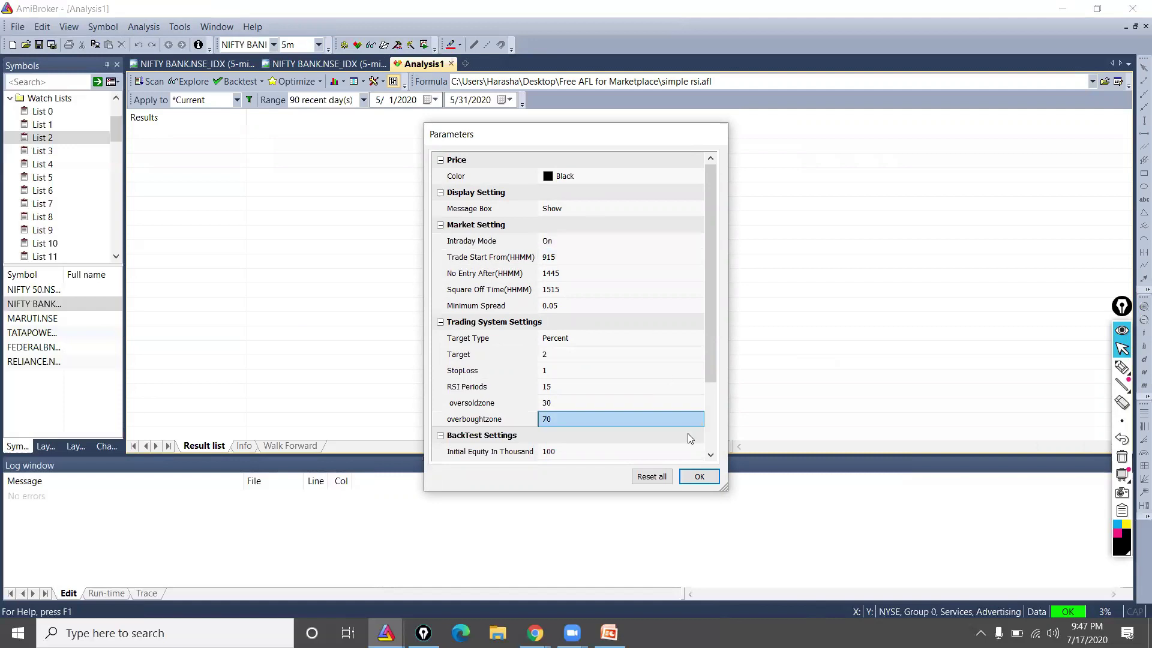
pyautogui.click(697, 476)
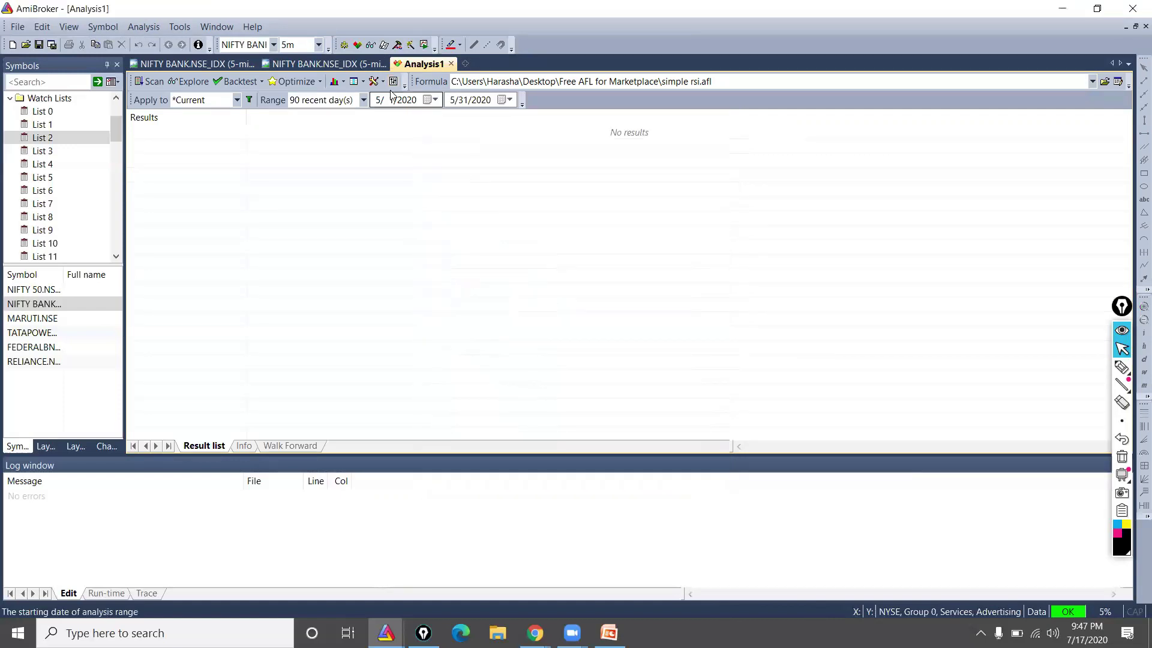
# Set the periodicity to 10-minute in the general backtester settings.
pyautogui.click(374, 82)
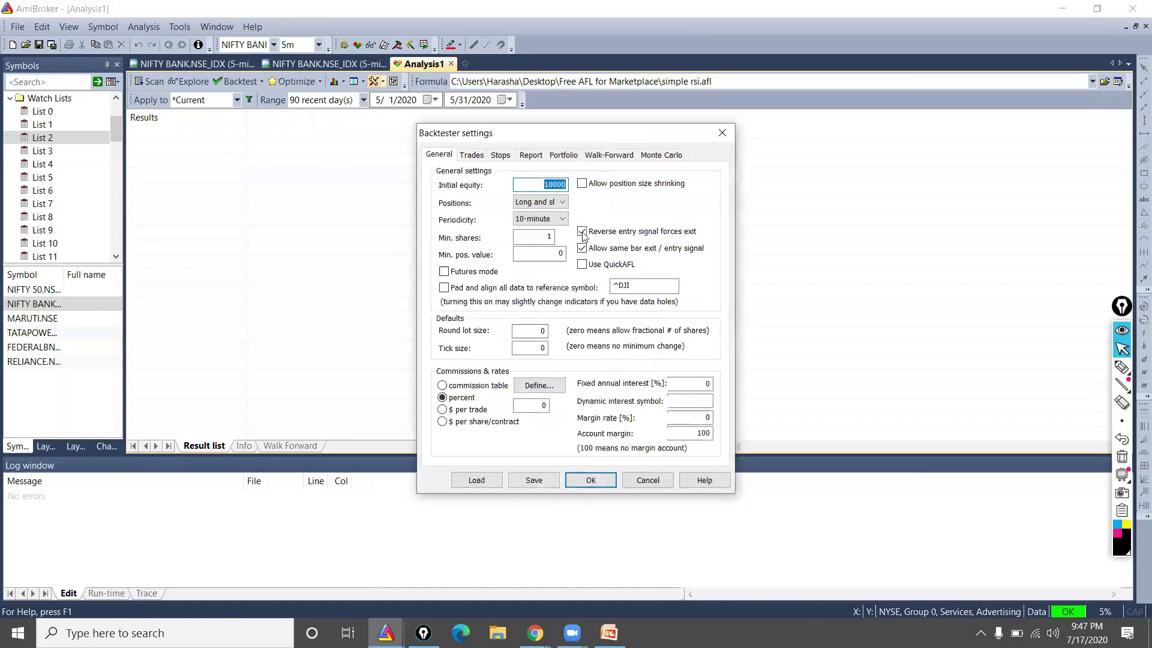
pyautogui.click(563, 220)
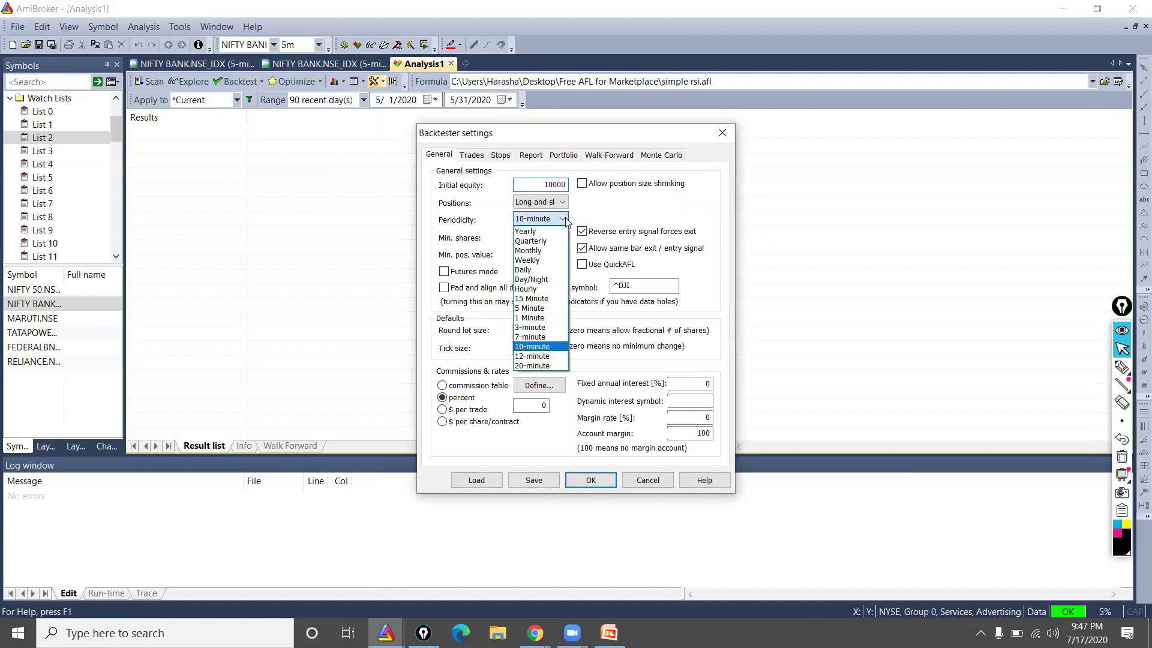
pyautogui.click(547, 346)
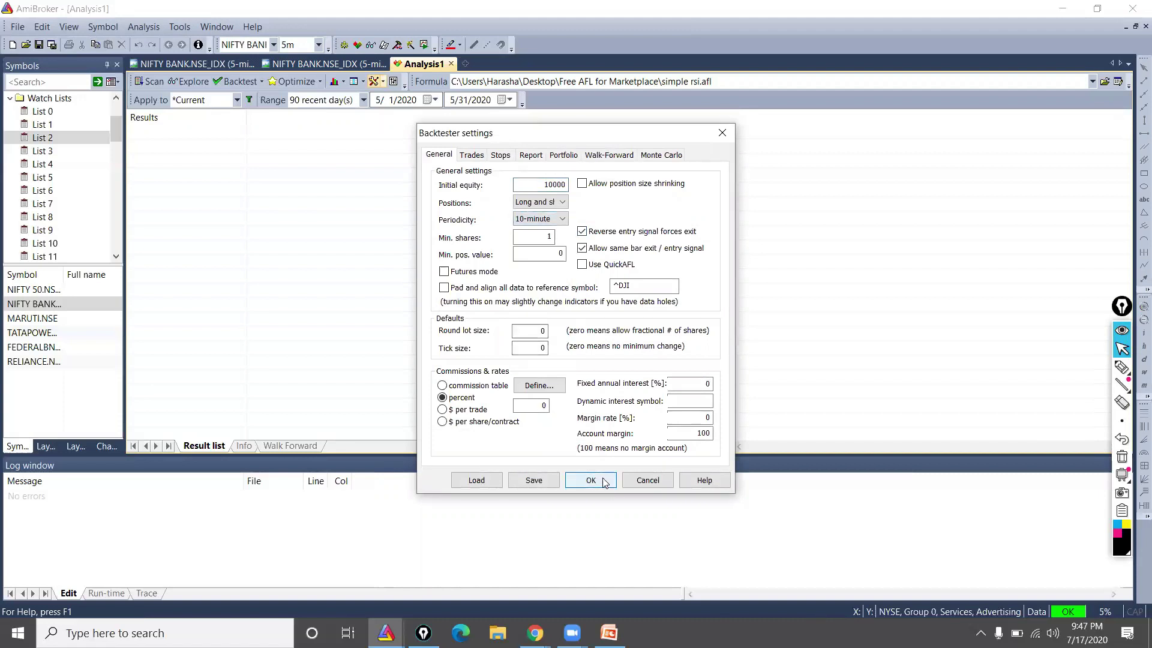
pyautogui.click(606, 484)
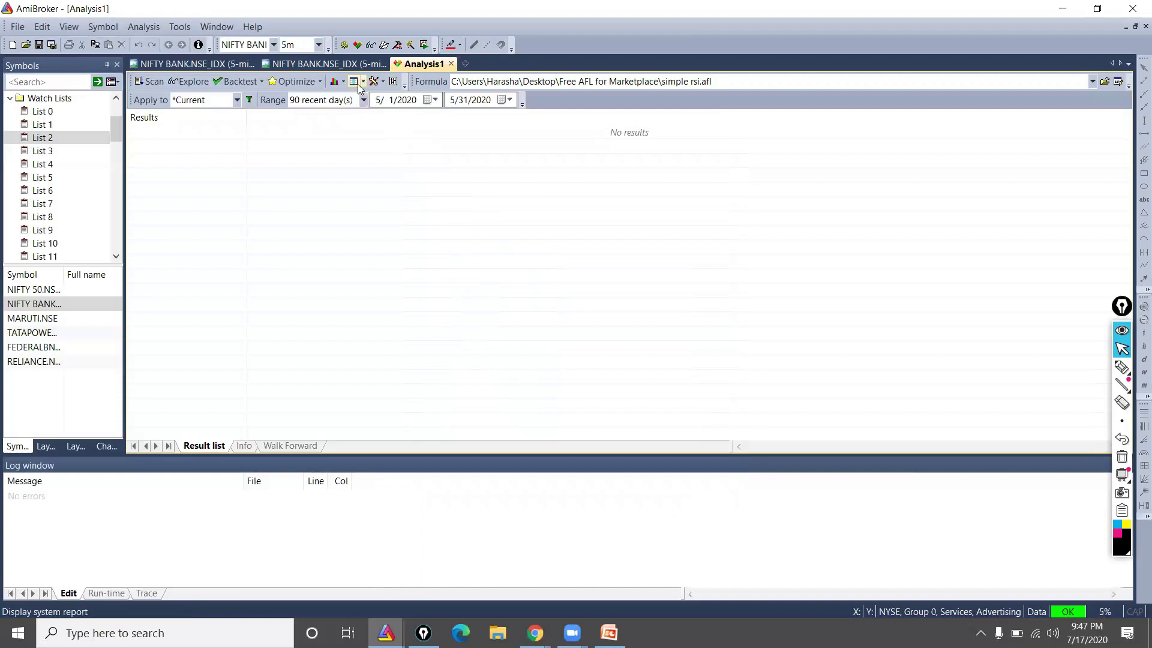
# Run the backtest of simple rsi.afl on the current symbol over the 90 most recent days.
pyautogui.click(237, 81)
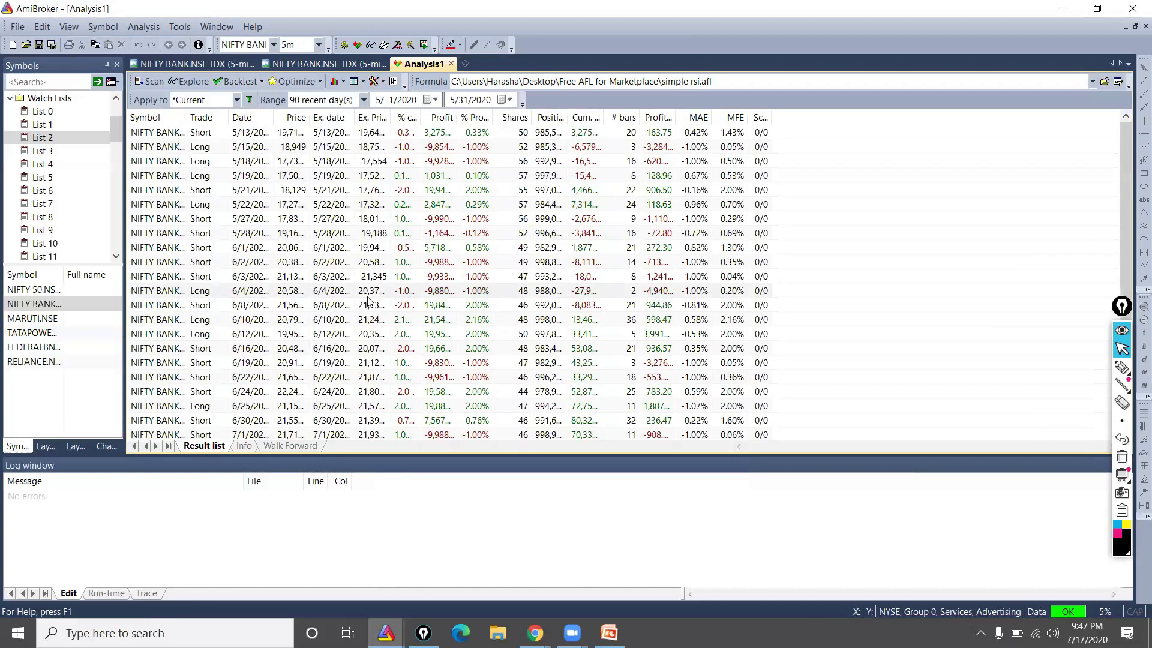
pyautogui.click(369, 293)
pyautogui.click(340, 218)
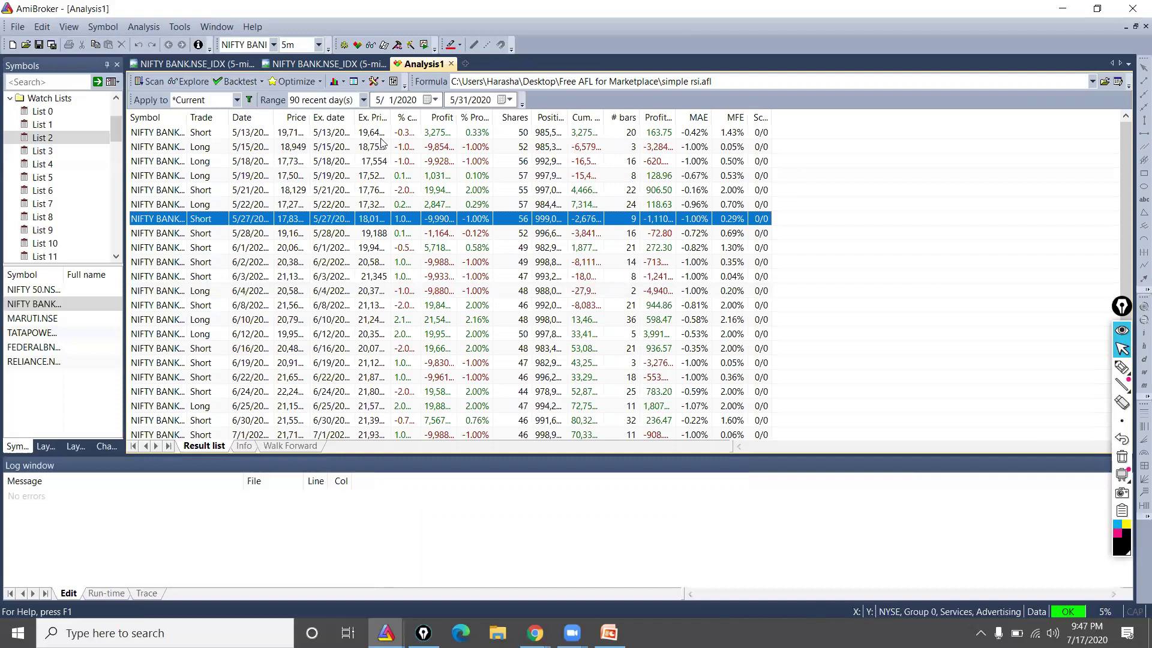
# Examine the initial capital, ending capital, net profit and total transaction costs in the full-screen backtest report.
pyautogui.click(353, 84)
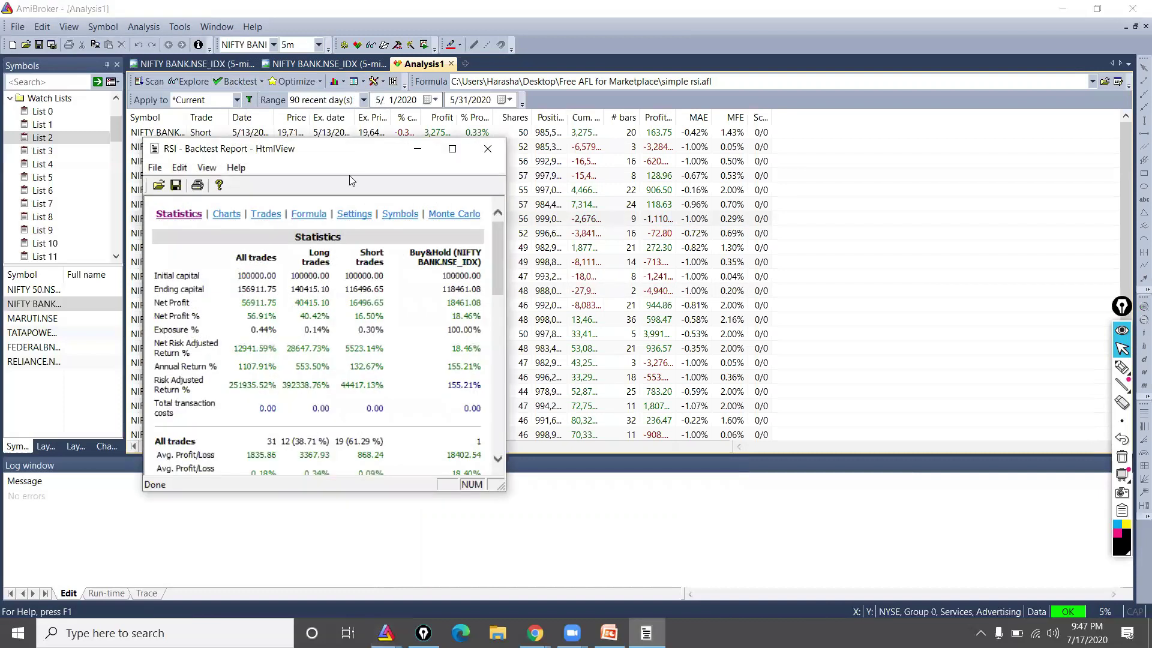
pyautogui.click(453, 150)
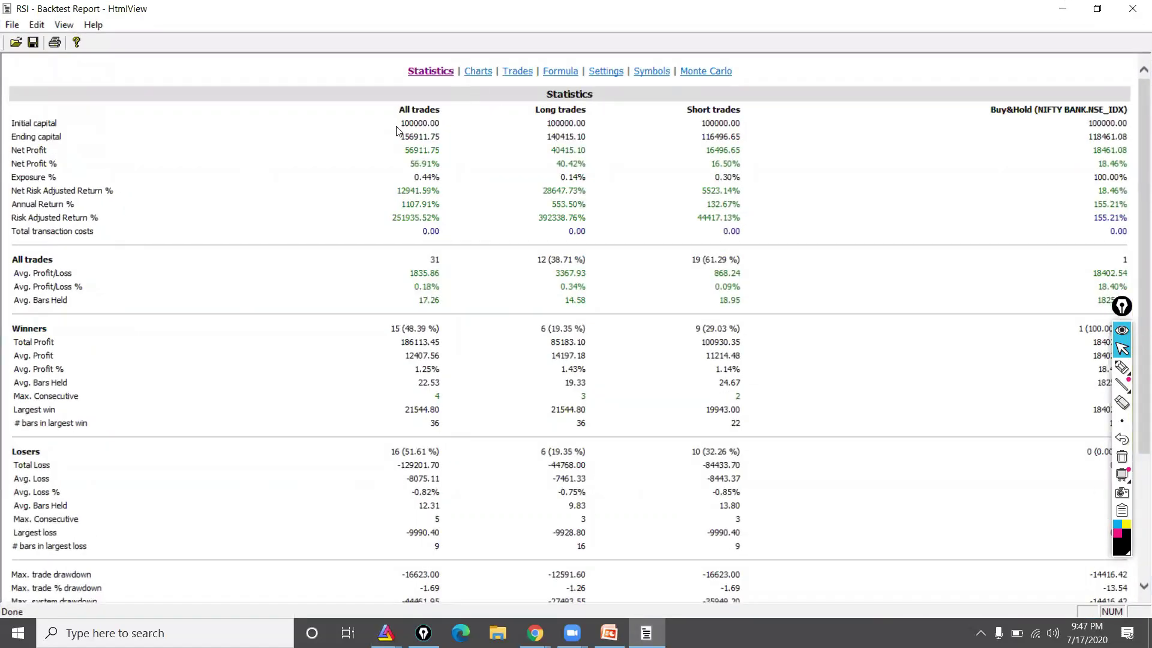
pyautogui.moveTo(400, 123); pyautogui.dragTo(439, 126)
pyautogui.click(426, 139)
pyautogui.moveTo(411, 152); pyautogui.dragTo(473, 156)
pyautogui.click(436, 235)
pyautogui.doubleClick(436, 235)
pyautogui.click(60, 241)
pyautogui.moveTo(418, 234); pyautogui.dragTo(447, 234)
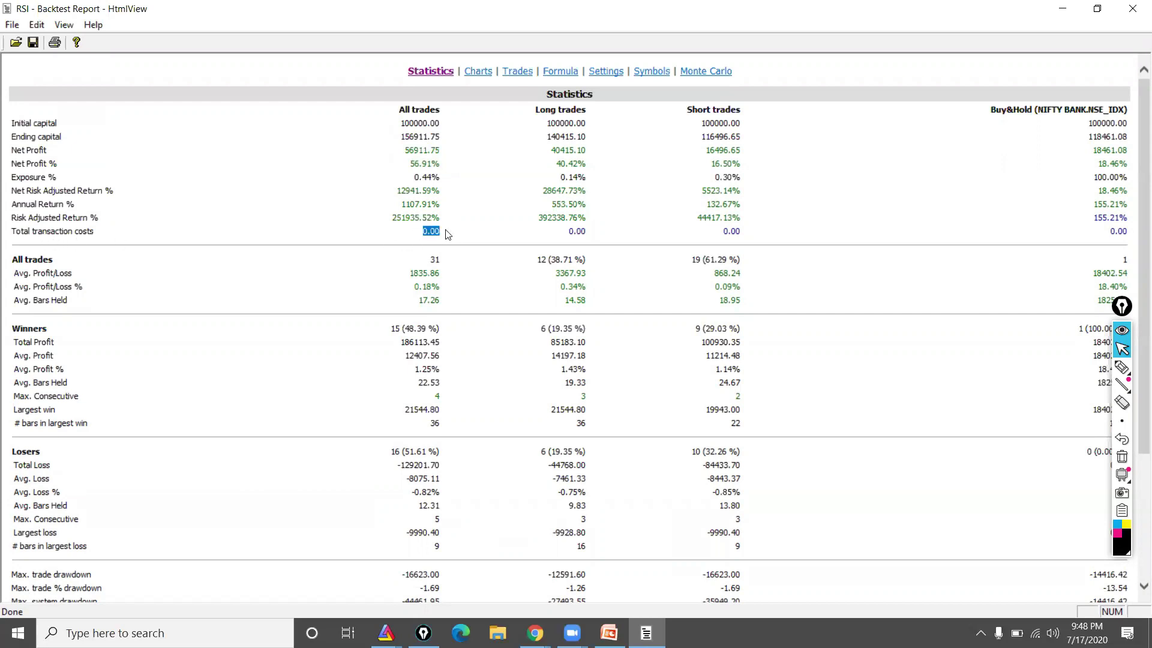
pyautogui.click(1130, 9)
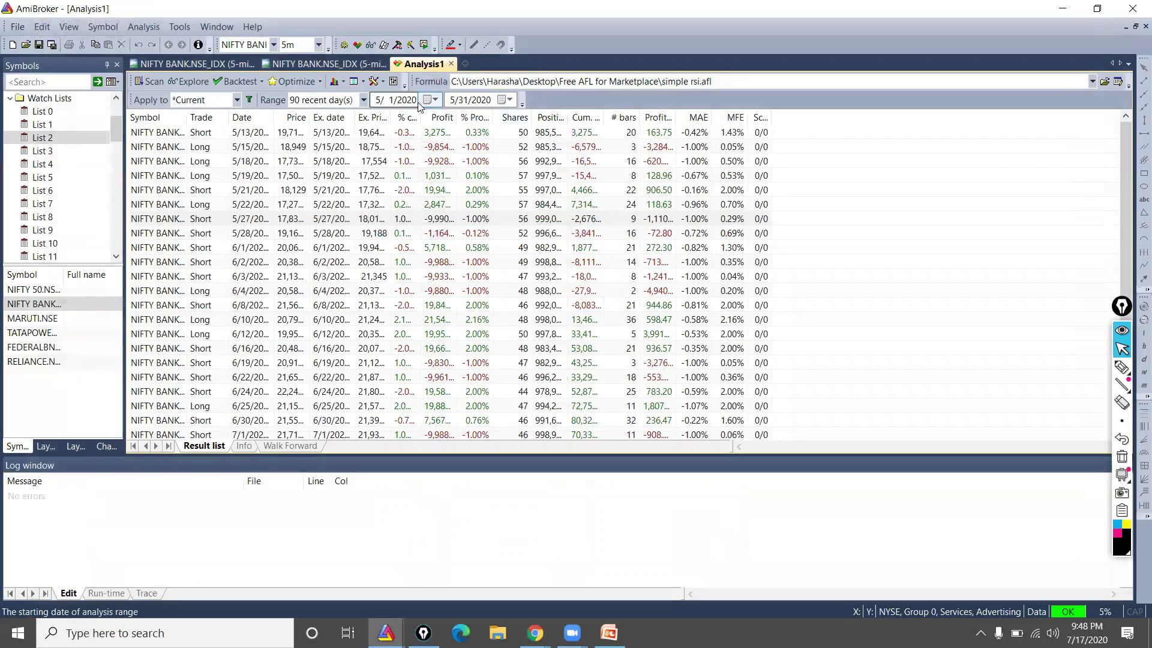
# Set the backtester commission to .03 percent and rerun the backtest.
pyautogui.click(373, 81)
pyautogui.click(514, 412)
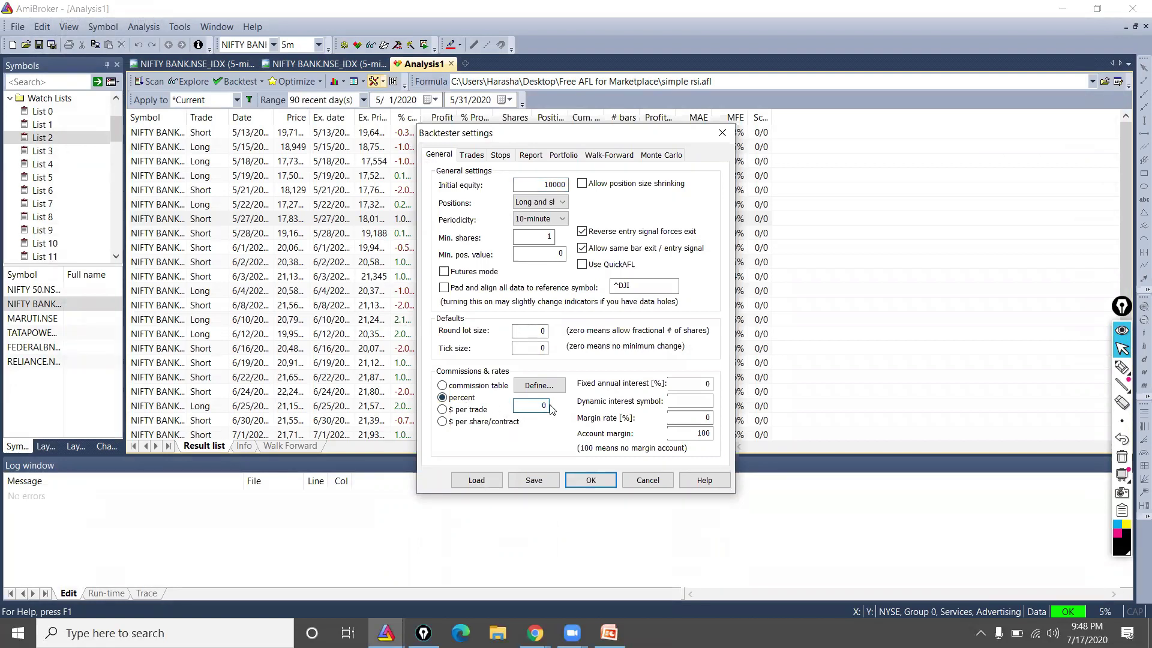
pyautogui.write('.03')
pyautogui.click(591, 480)
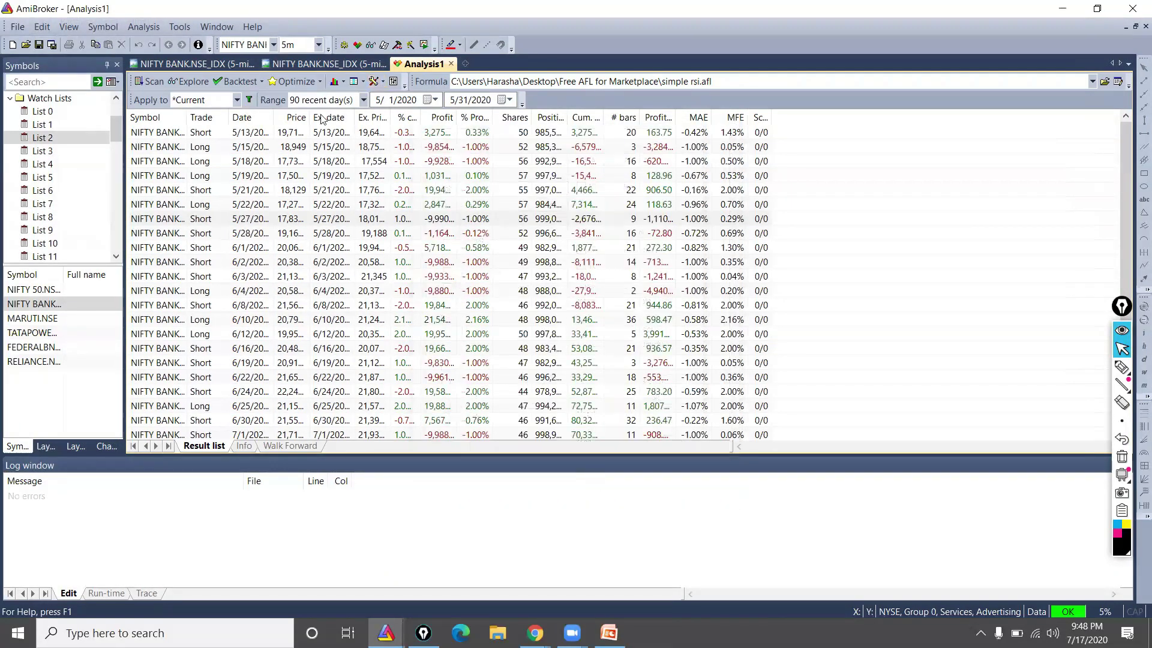
pyautogui.click(231, 80)
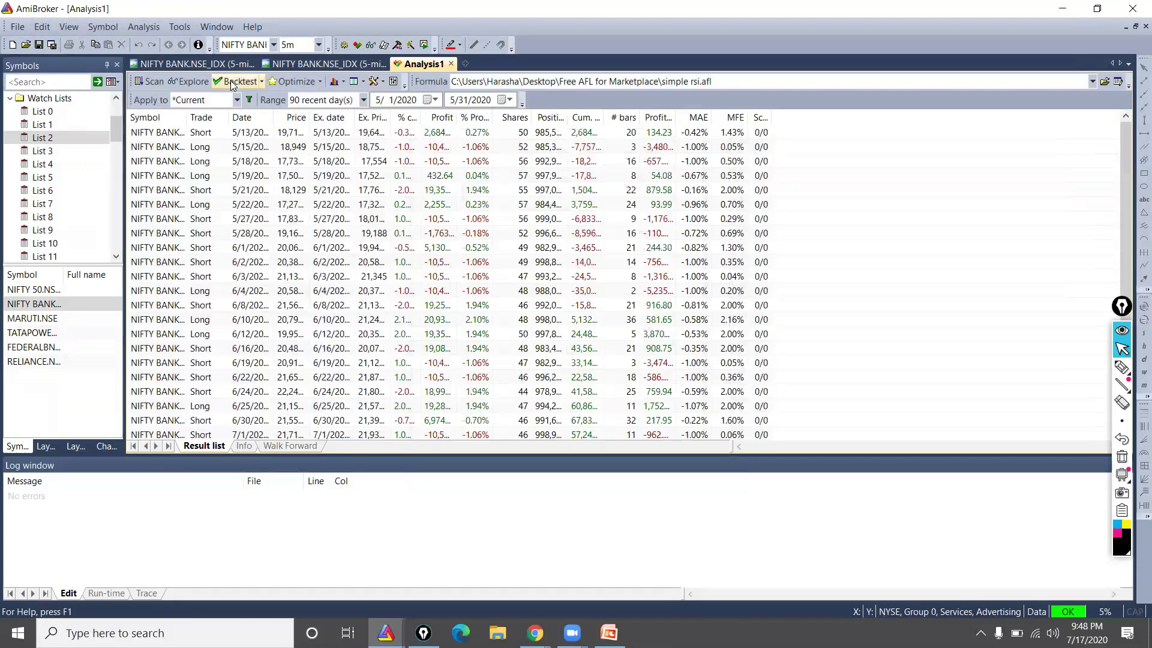
# Open the new backtest report full-screen and check its net profit, initial capital and total transaction costs for all trades.
pyautogui.click(352, 84)
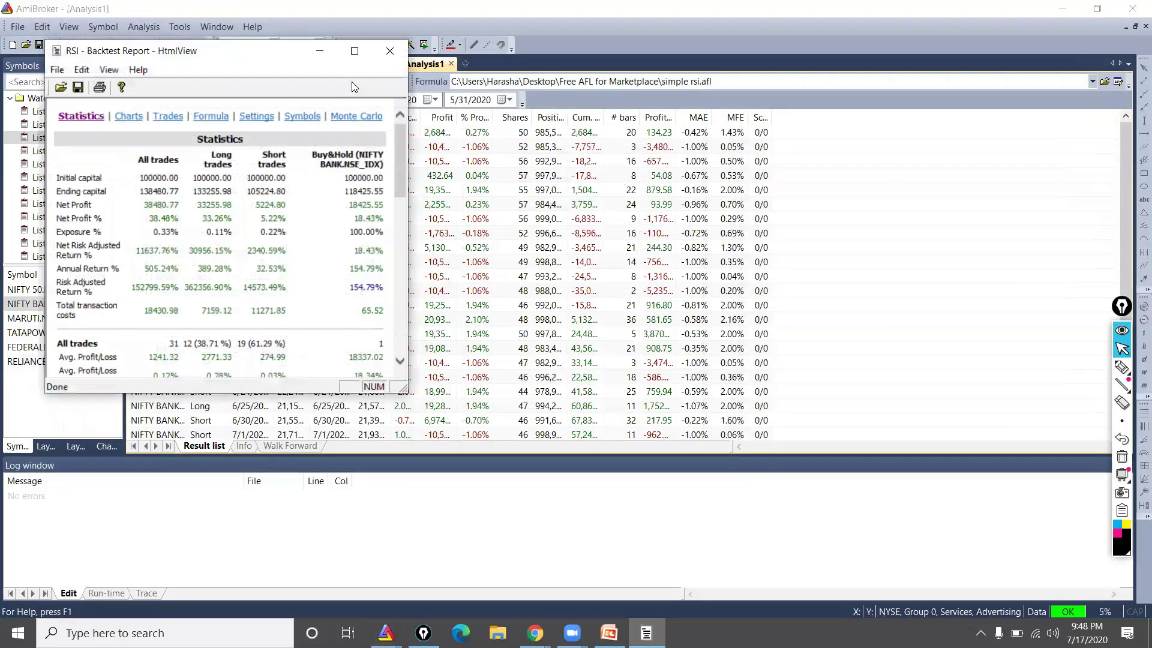
pyautogui.click(355, 50)
pyautogui.moveTo(402, 233); pyautogui.dragTo(457, 235)
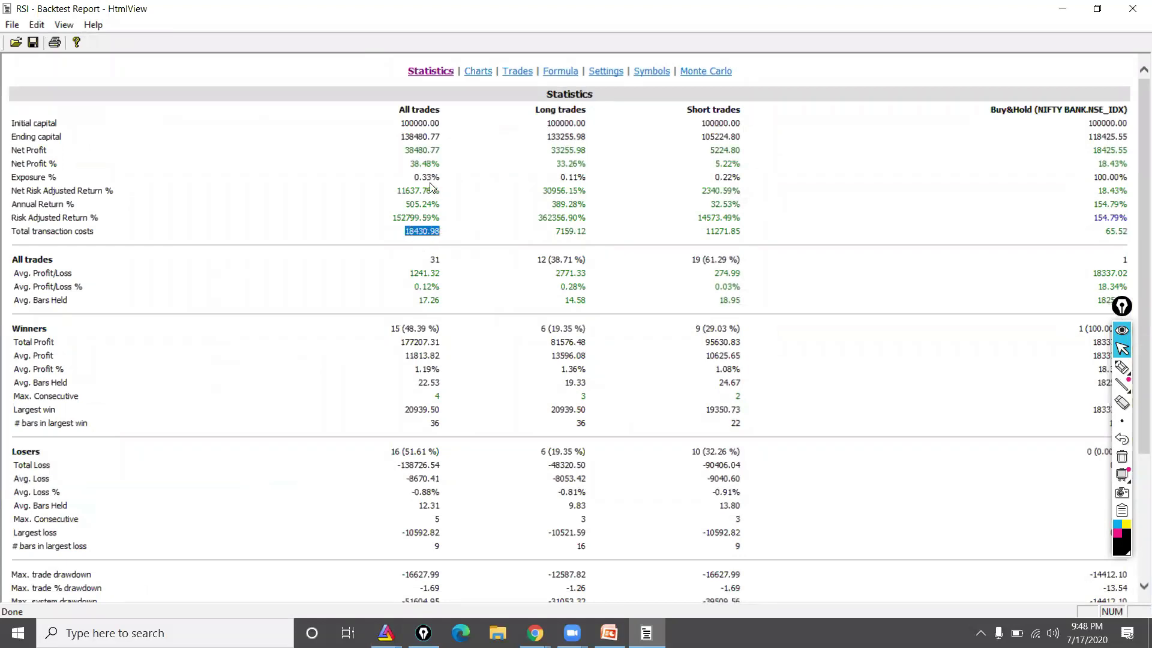
pyautogui.moveTo(410, 165); pyautogui.dragTo(446, 153)
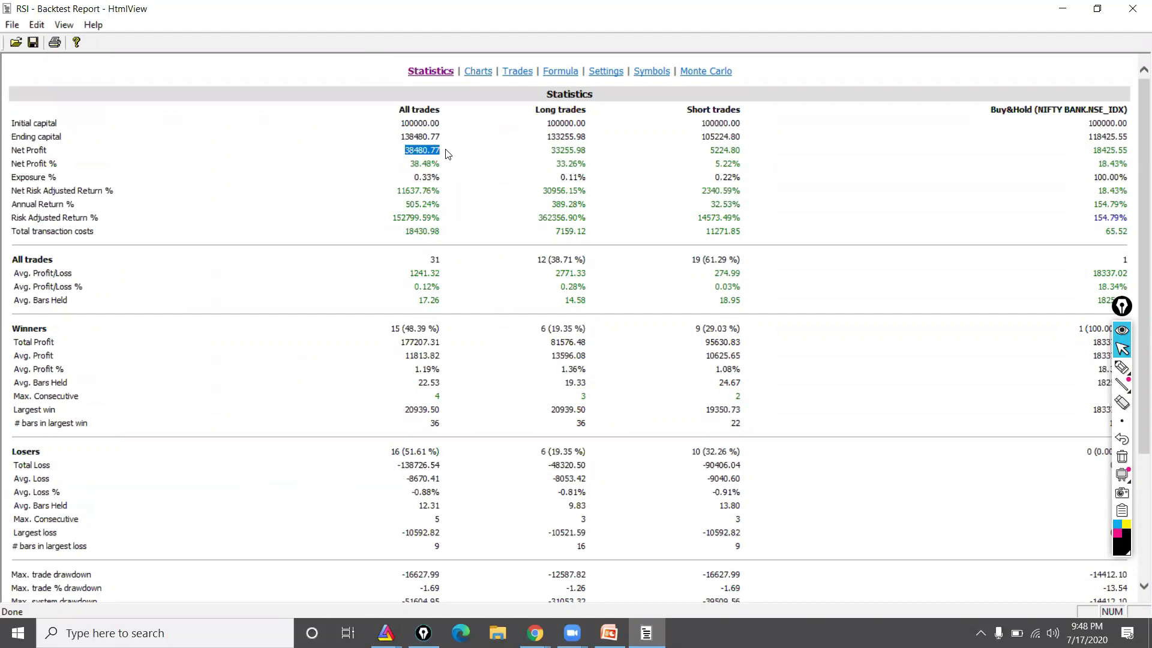
pyautogui.moveTo(400, 123); pyautogui.dragTo(420, 123)
pyautogui.moveTo(404, 233); pyautogui.dragTo(442, 234)
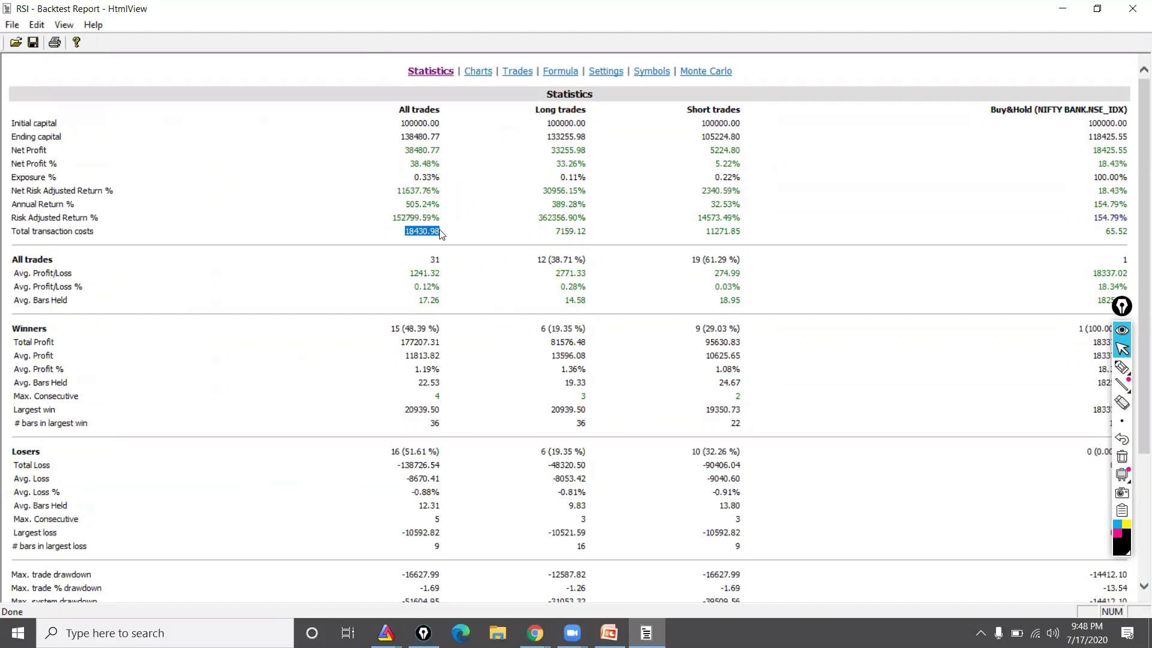
# Compare the winners' and losers' trade counts, average profit and loss, and total profit and loss for all trades.
pyautogui.moveTo(389, 330); pyautogui.dragTo(445, 331)
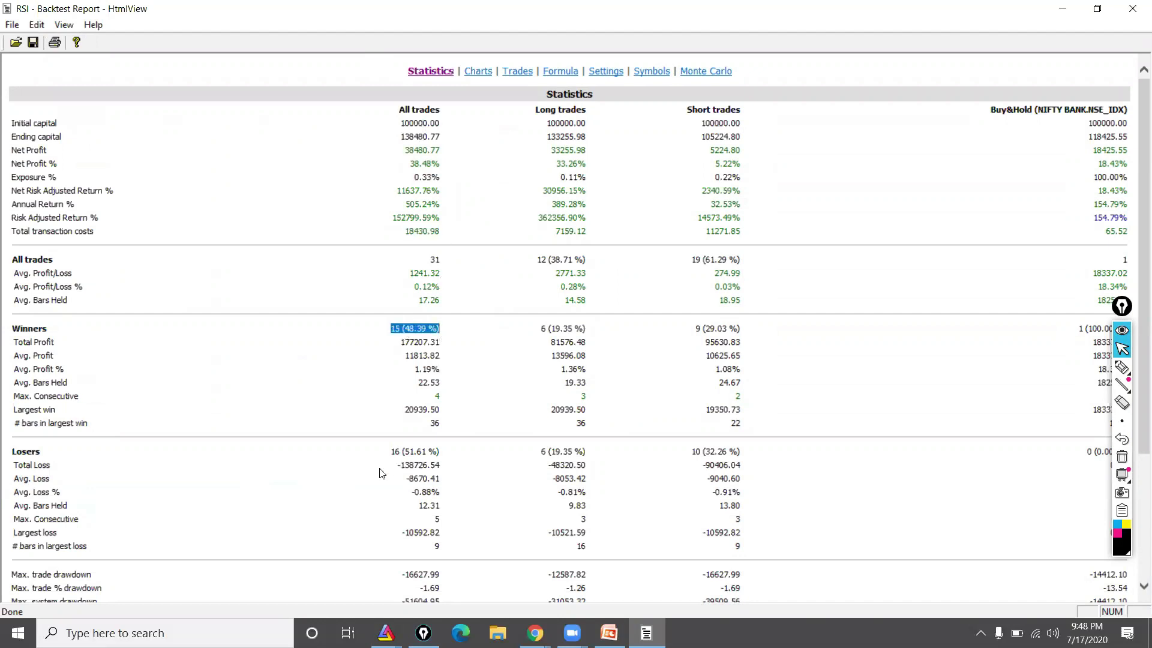
pyautogui.moveTo(391, 453); pyautogui.dragTo(445, 453)
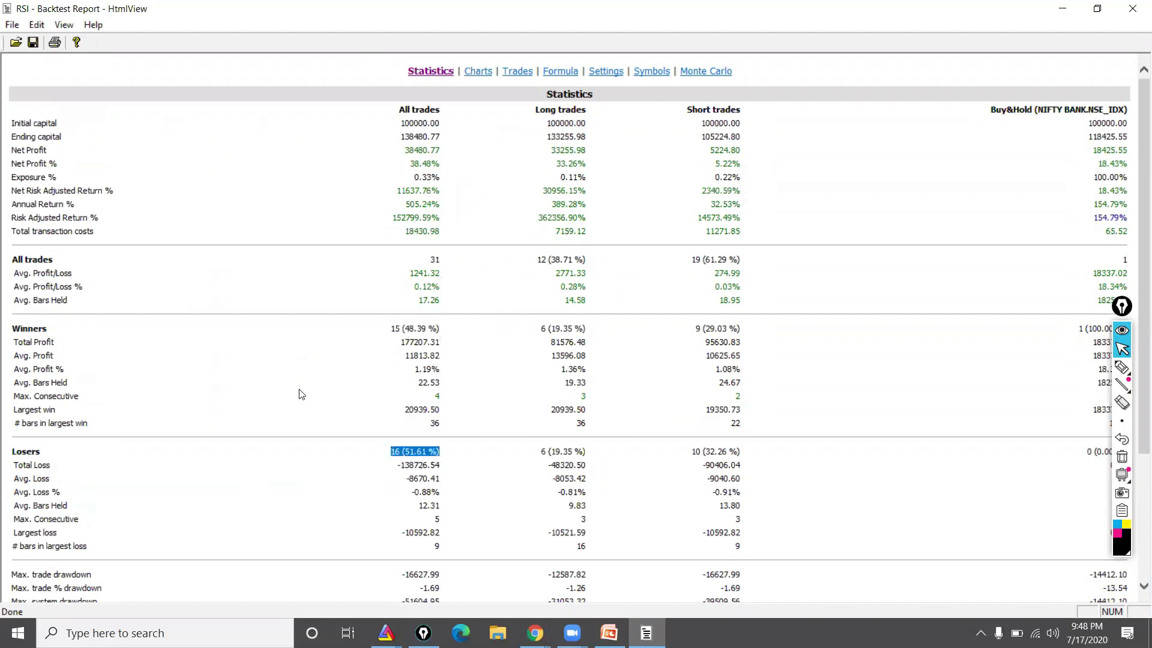
pyautogui.moveTo(397, 357); pyautogui.dragTo(456, 356)
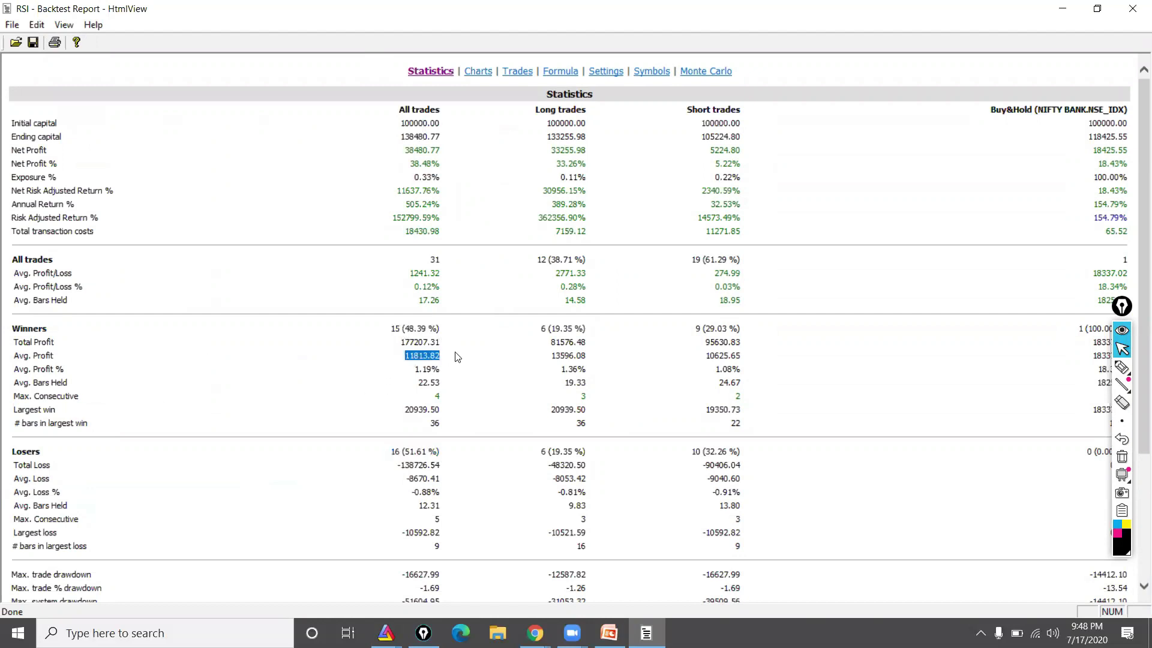
pyautogui.click(405, 482)
pyautogui.moveTo(397, 482); pyautogui.dragTo(457, 482)
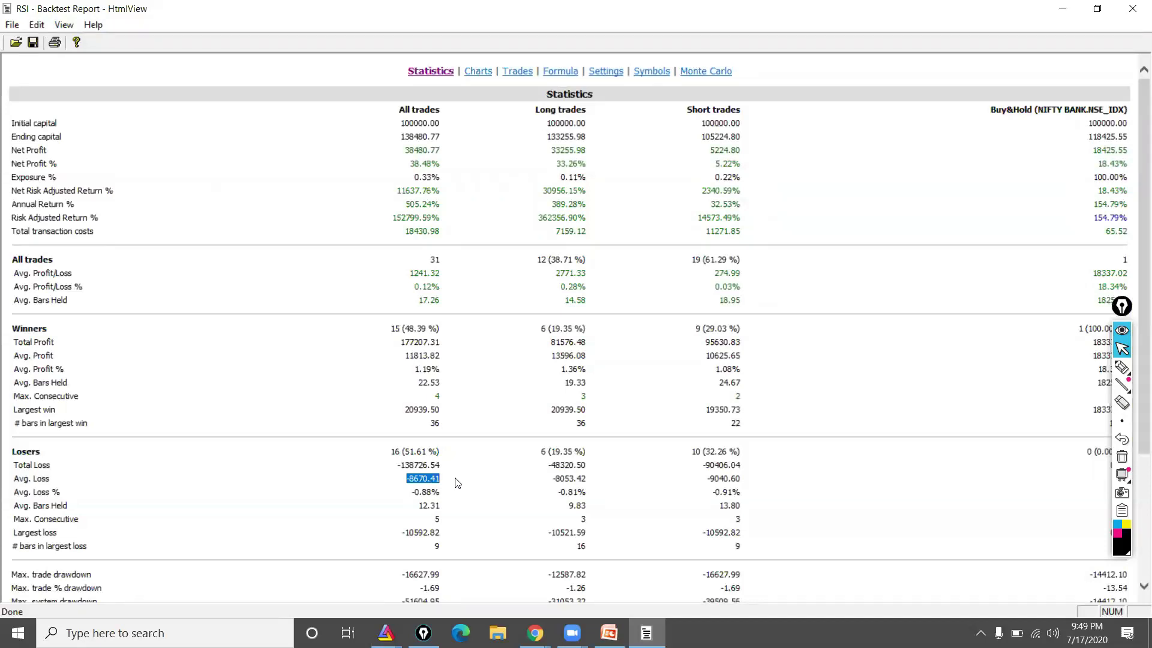
pyautogui.moveTo(400, 358); pyautogui.dragTo(469, 345)
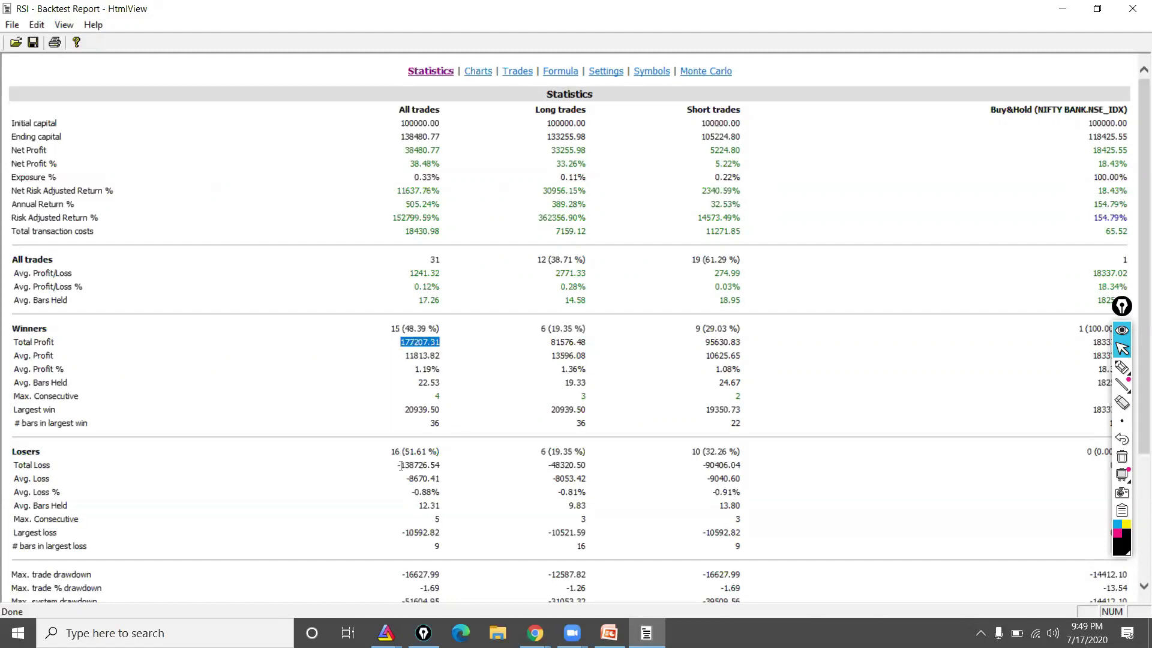
pyautogui.moveTo(398, 466); pyautogui.dragTo(456, 462)
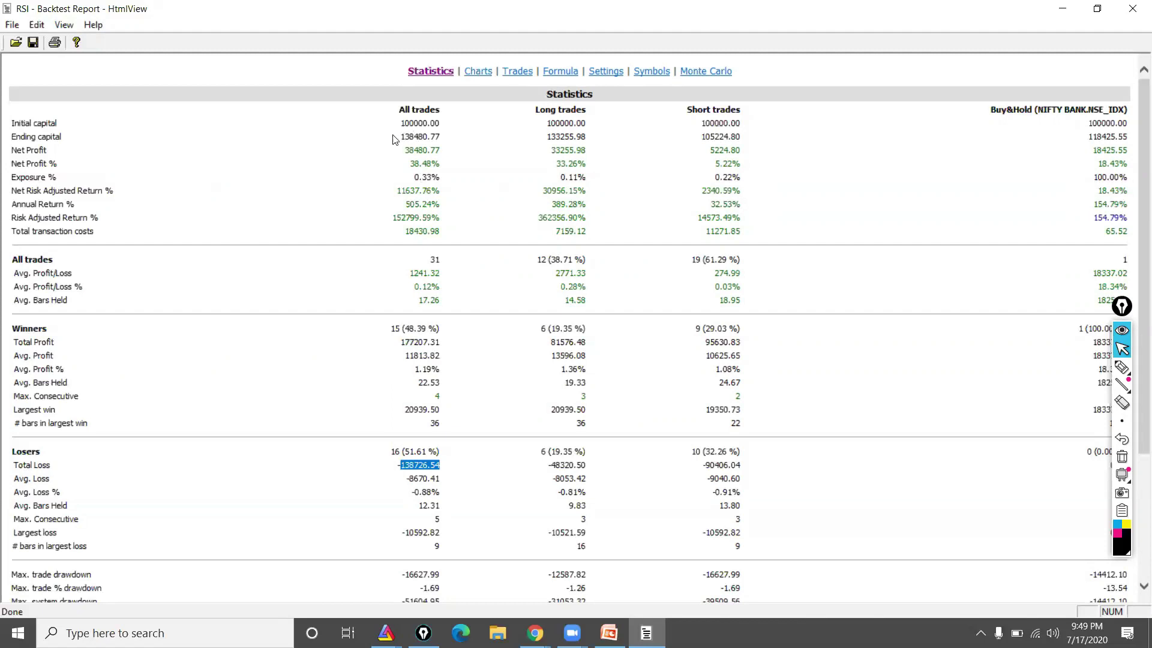
# Check the all-trades ending and initial capital and the maximum trade drawdown percentage in the report's statistics.
pyautogui.moveTo(397, 137); pyautogui.dragTo(448, 141)
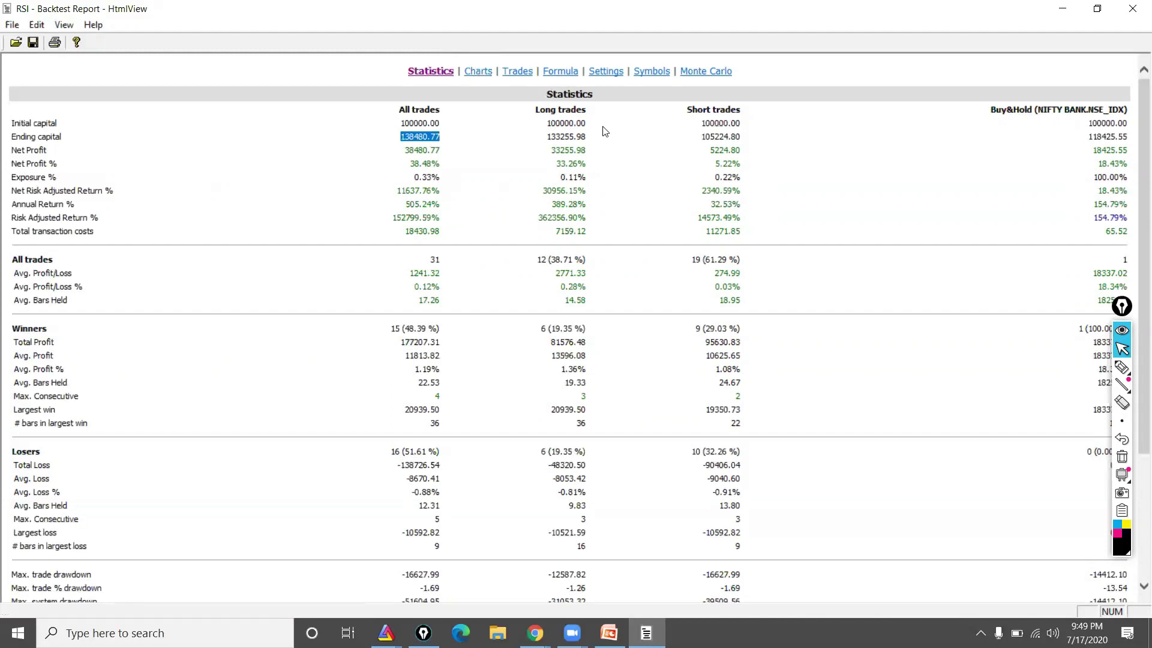
pyautogui.click(478, 71)
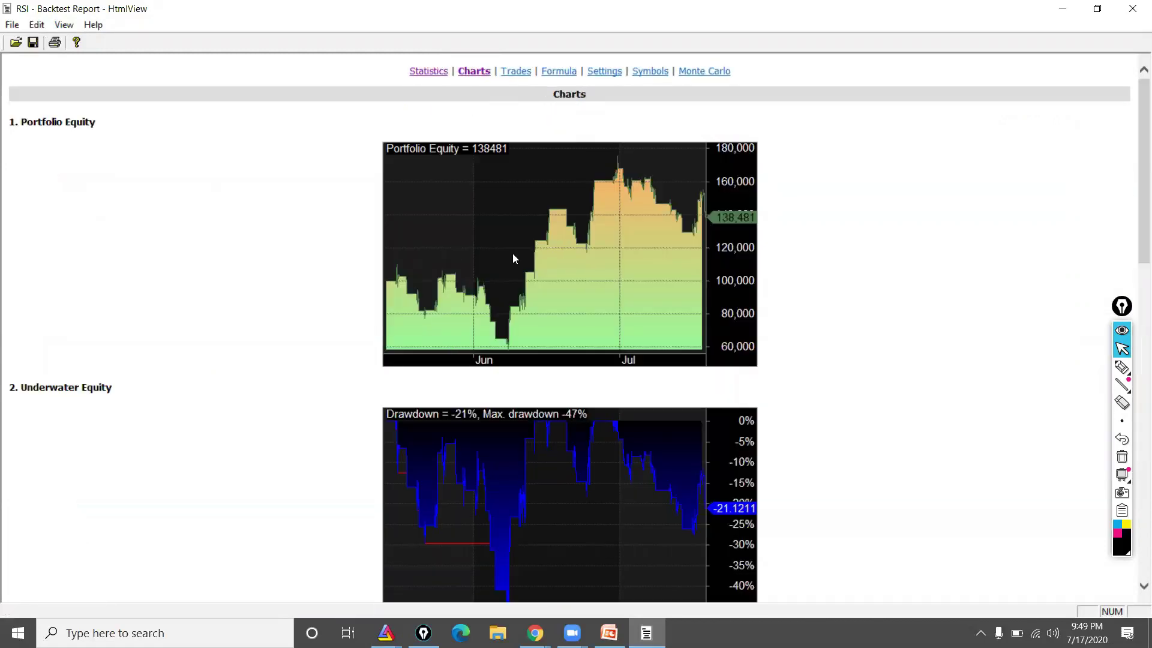
pyautogui.click(427, 71)
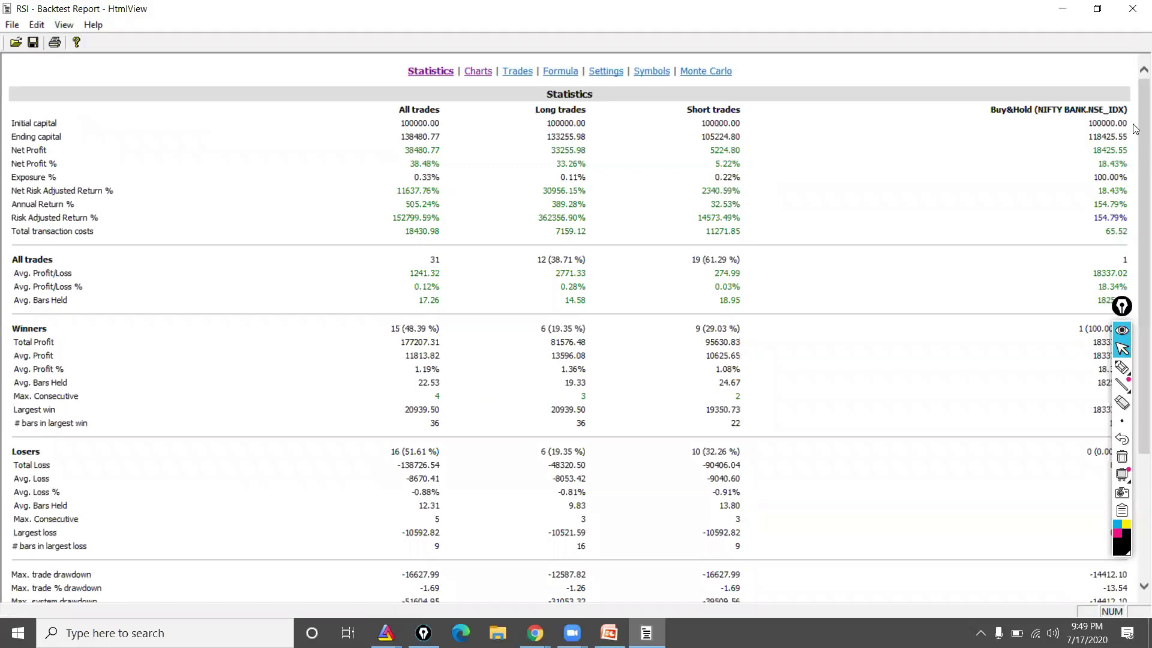
pyautogui.scroll(-3, 1135, 157)
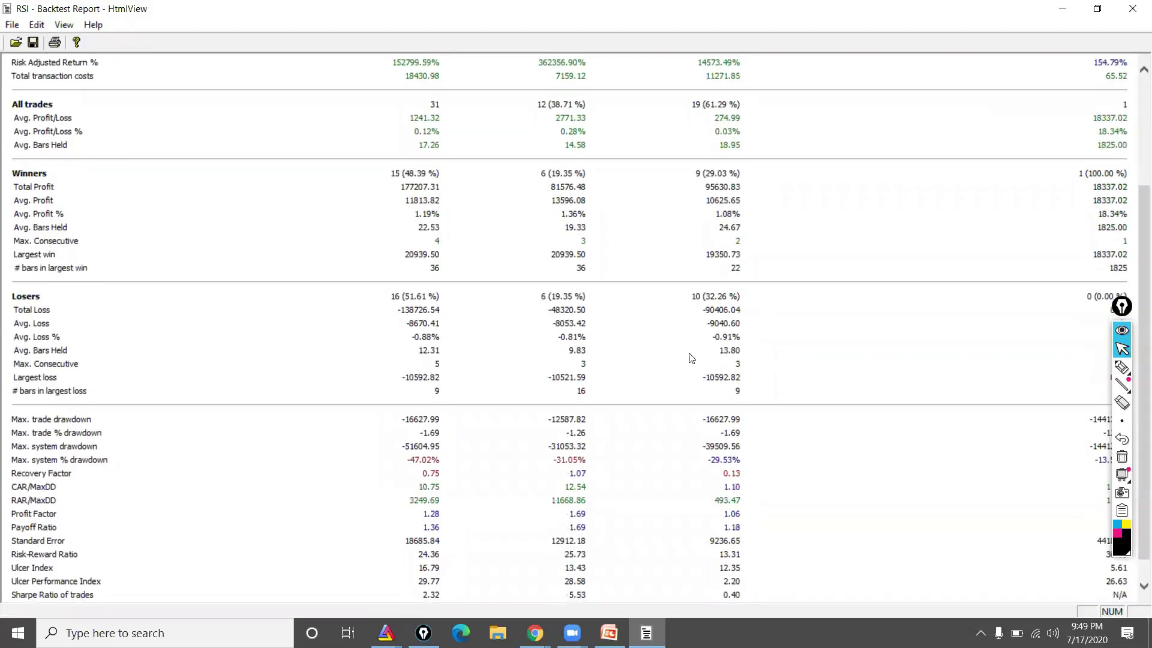
pyautogui.moveTo(404, 424); pyautogui.dragTo(445, 437)
pyautogui.click(451, 442)
pyautogui.moveTo(1136, 193); pyautogui.dragTo(1134, 5)
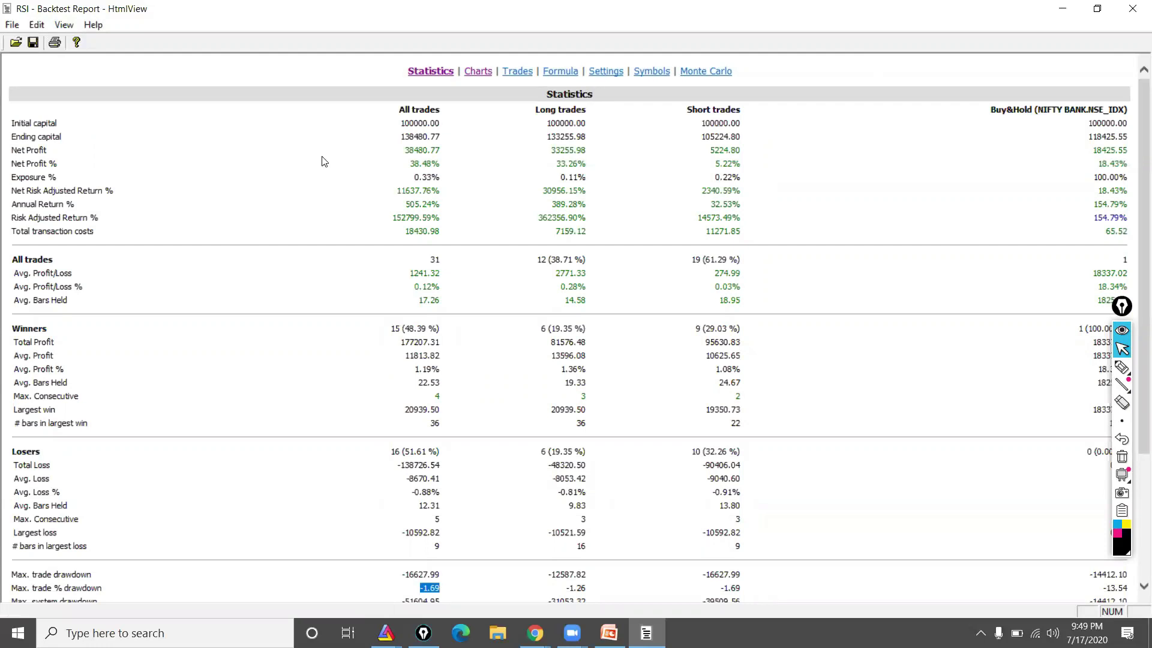
pyautogui.moveTo(400, 123); pyautogui.dragTo(437, 143)
# Examine the report's charts: portfolio equity, underwater equity, the monthly and yearly profit table, and the profit and excursion distributions.
pyautogui.click(475, 72)
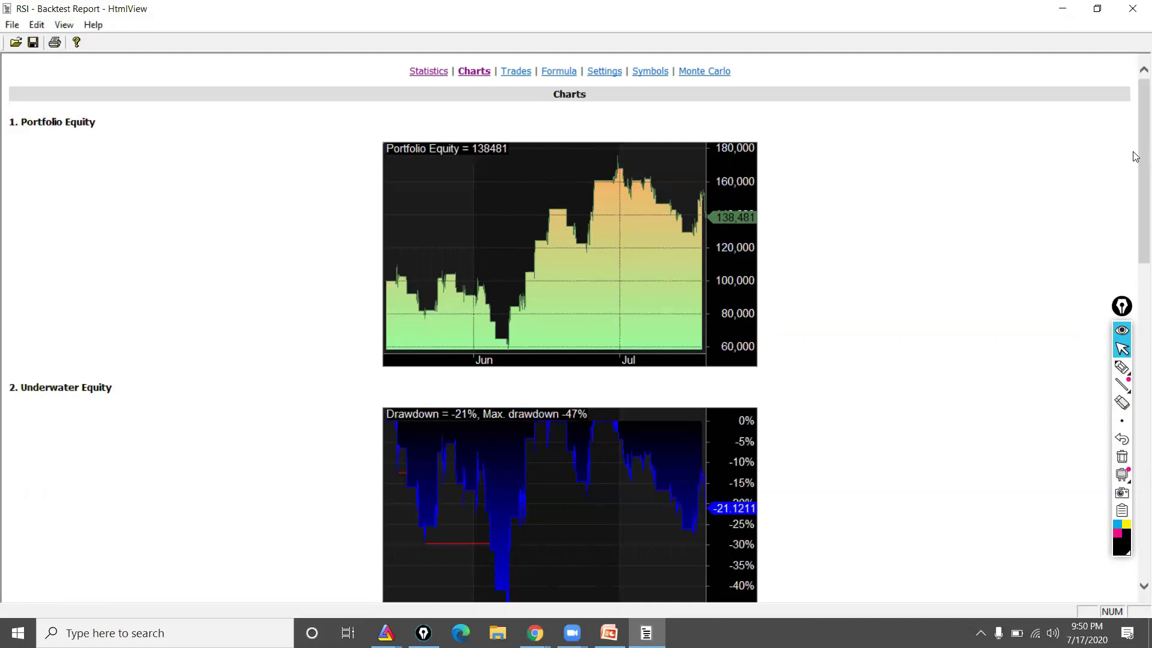
pyautogui.scroll(-3, 581, 328)
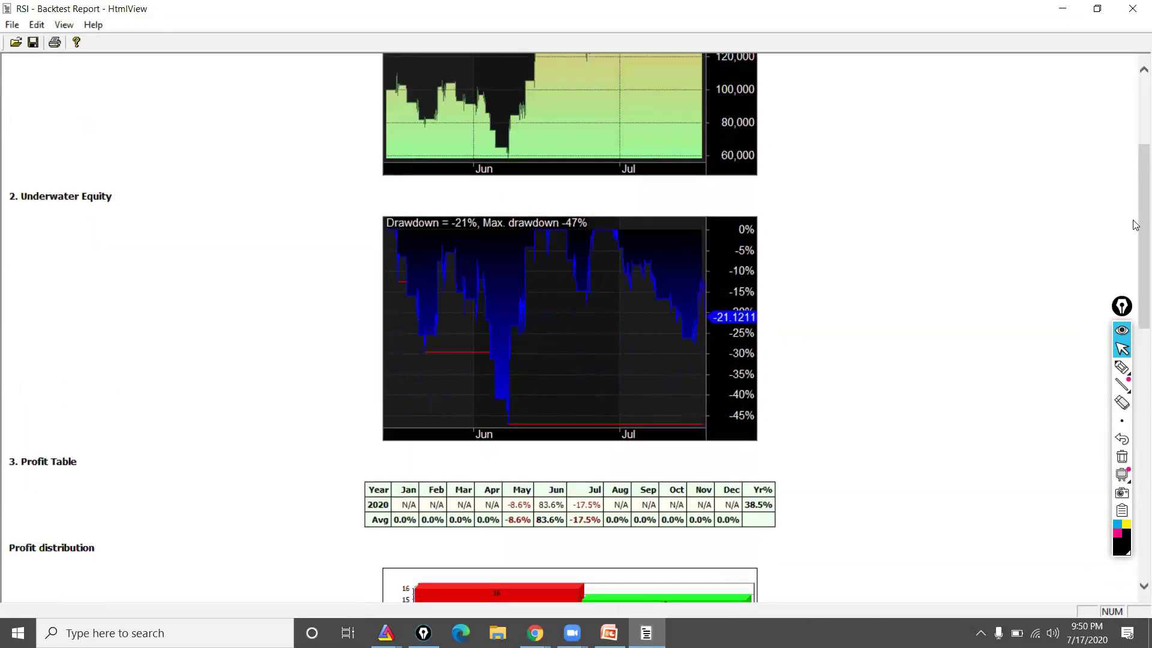
pyautogui.scroll(-3, 1136, 273)
pyautogui.scroll(1, 1136, 273)
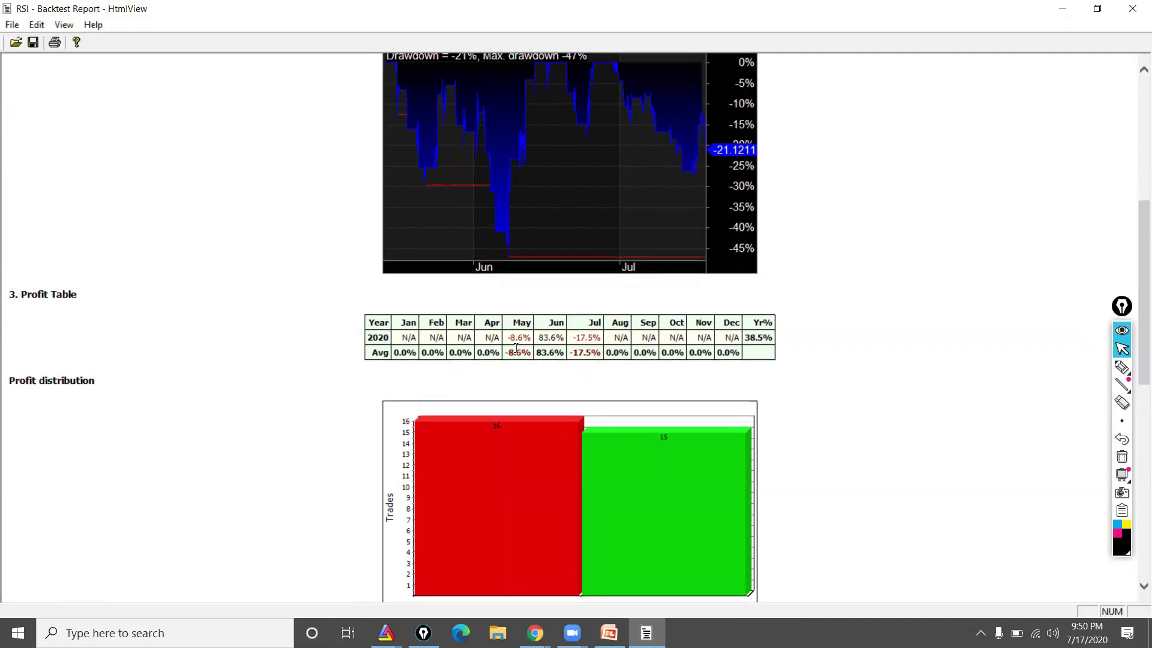
pyautogui.doubleClick(541, 353)
pyautogui.moveTo(582, 353); pyautogui.dragTo(603, 355)
pyautogui.moveTo(746, 337); pyautogui.dragTo(764, 340)
pyautogui.scroll(-2, 1135, 317)
pyautogui.scroll(-3, 1135, 364)
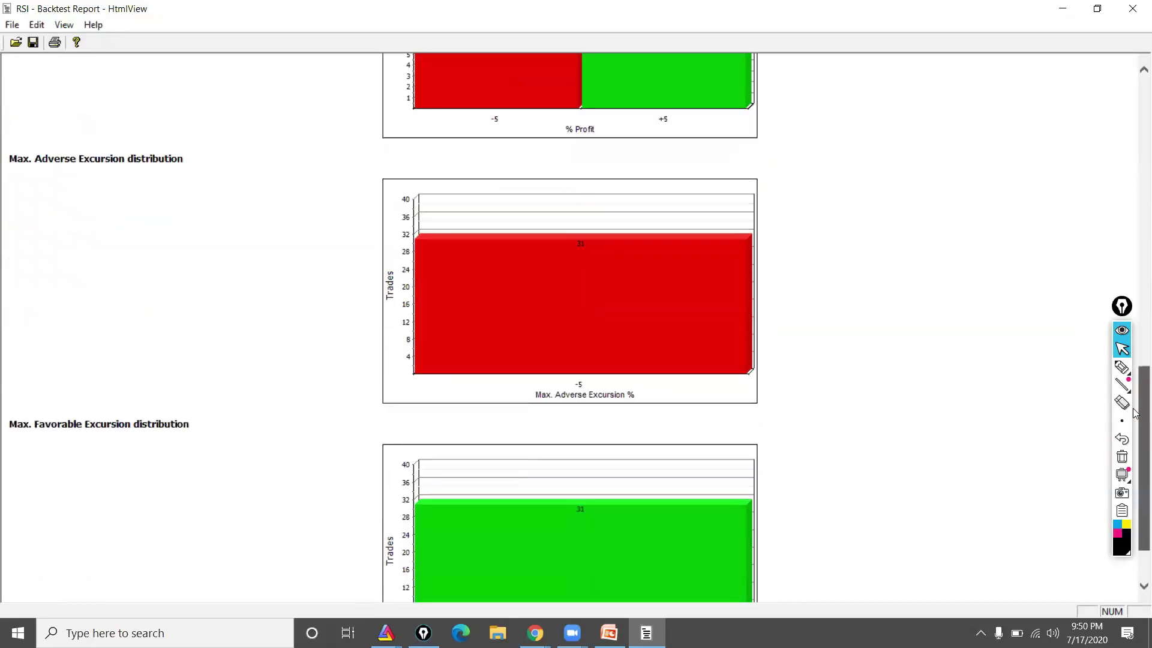
pyautogui.scroll(8, 1135, 148)
pyautogui.scroll(5, 1136, 148)
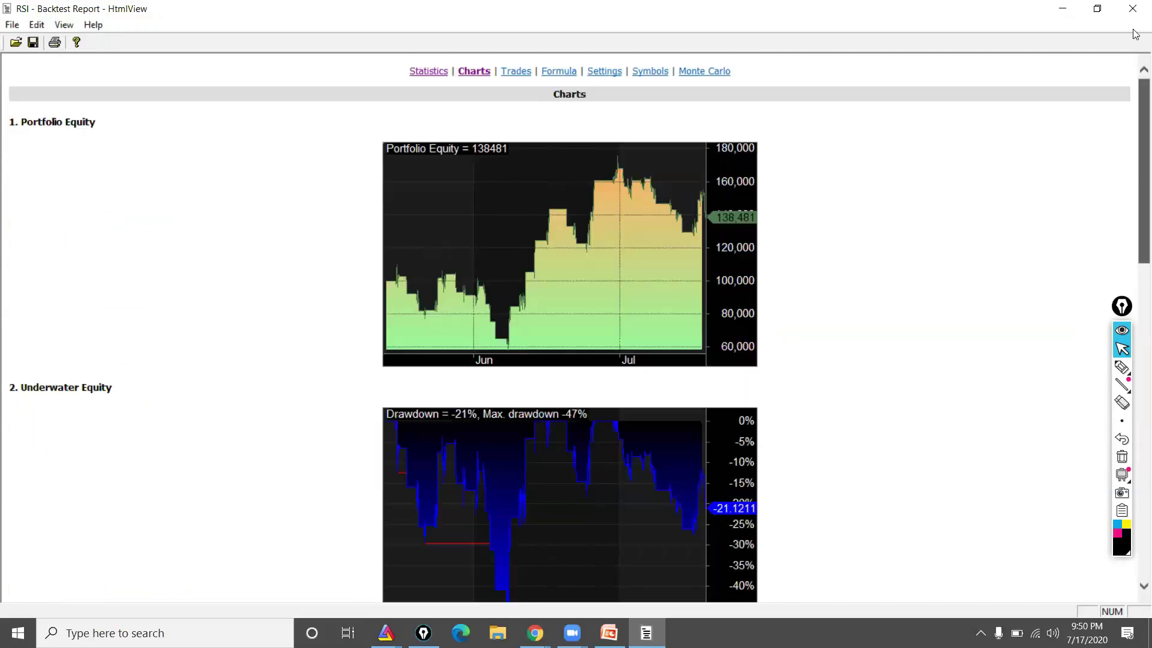
# Review the report's trade list, checking the entries and the percentage change of individual NIFTY BANK trades.
pyautogui.click(520, 72)
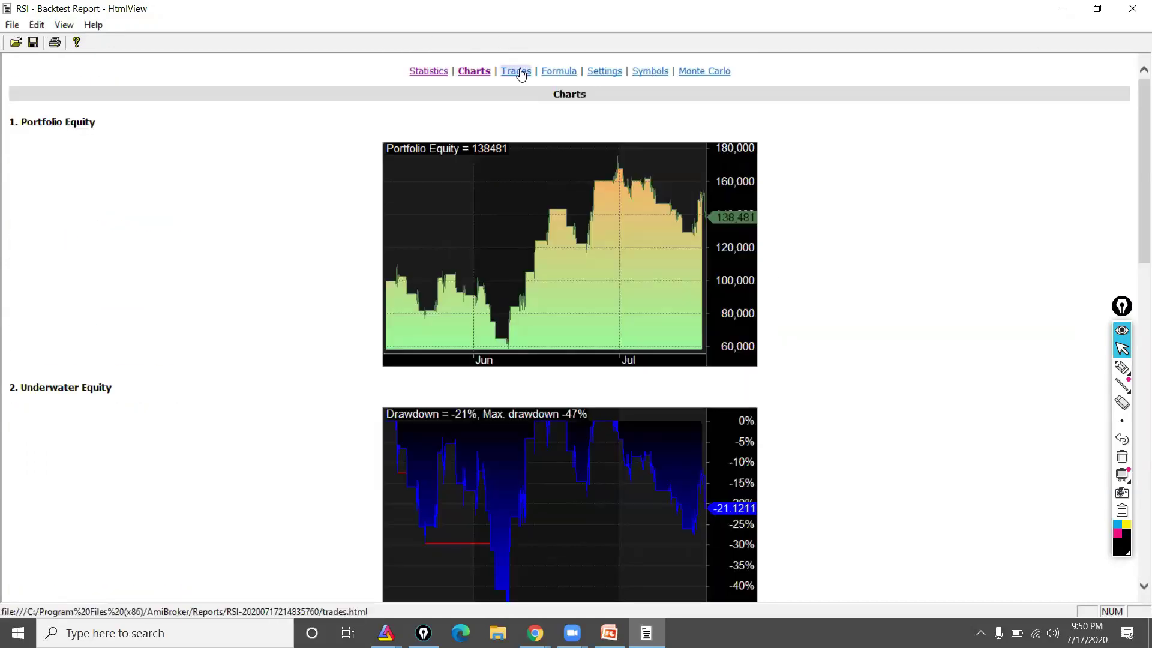
pyautogui.moveTo(248, 202); pyautogui.dragTo(112, 223)
pyautogui.moveTo(309, 200); pyautogui.dragTo(329, 236)
pyautogui.moveTo(309, 294); pyautogui.dragTo(328, 297)
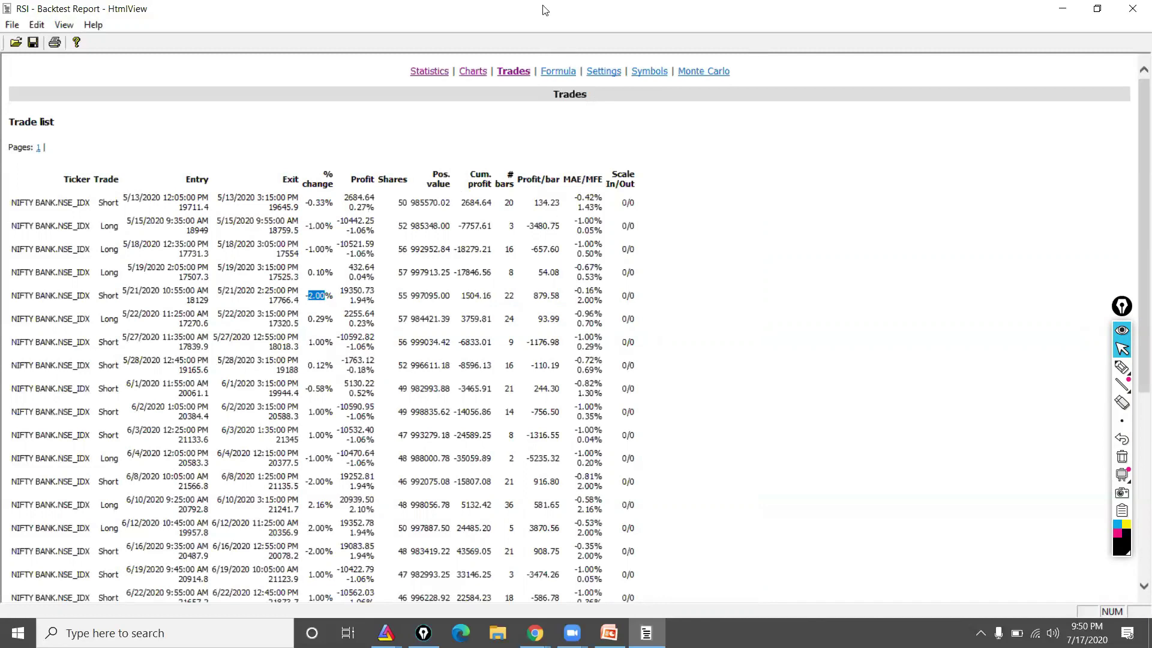
# Look through the report's formula, settings, symbols and Monte Carlo pages, and return to the statistics.
pyautogui.click(556, 72)
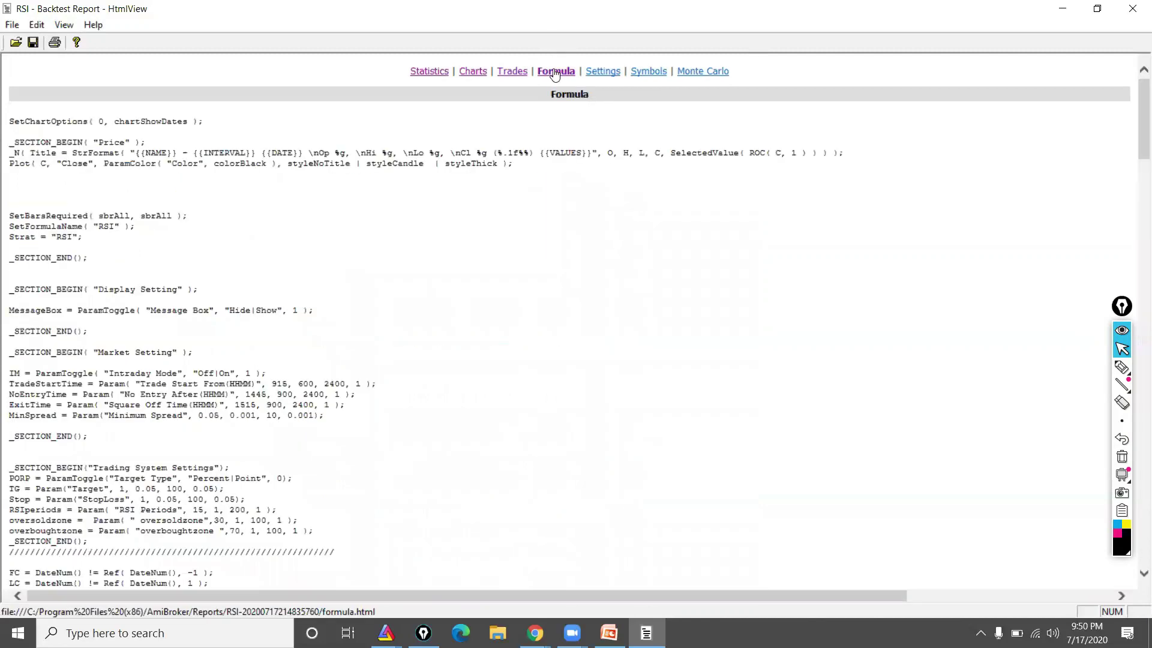
pyautogui.click(607, 74)
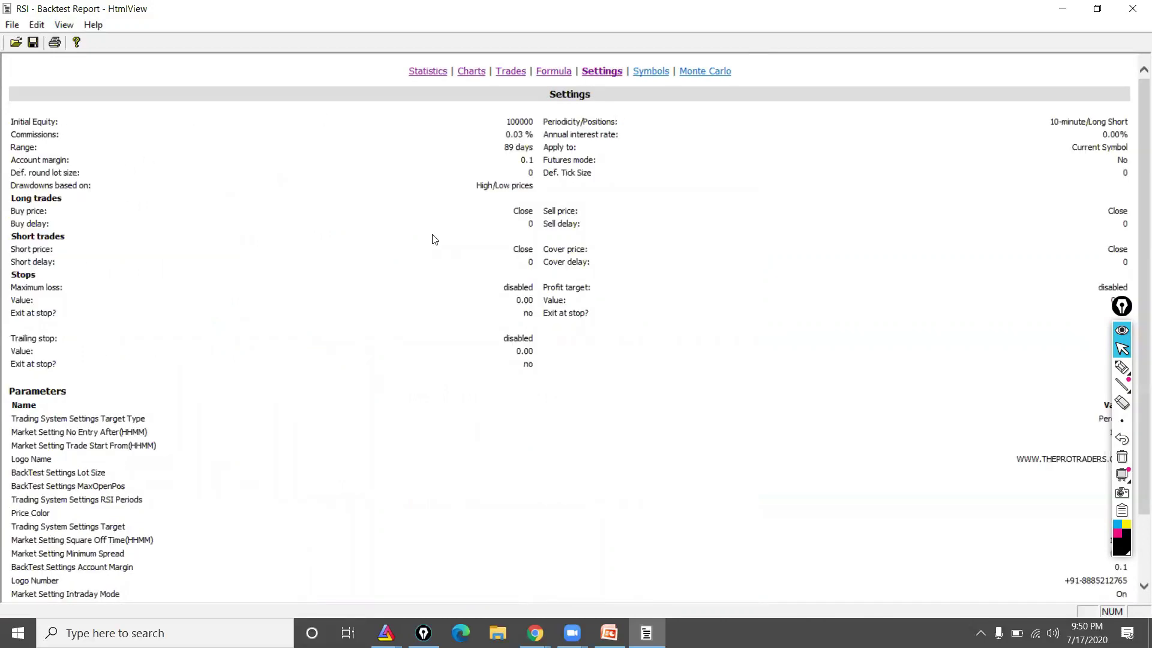
pyautogui.click(659, 72)
pyautogui.moveTo(111, 101); pyautogui.dragTo(2, 99)
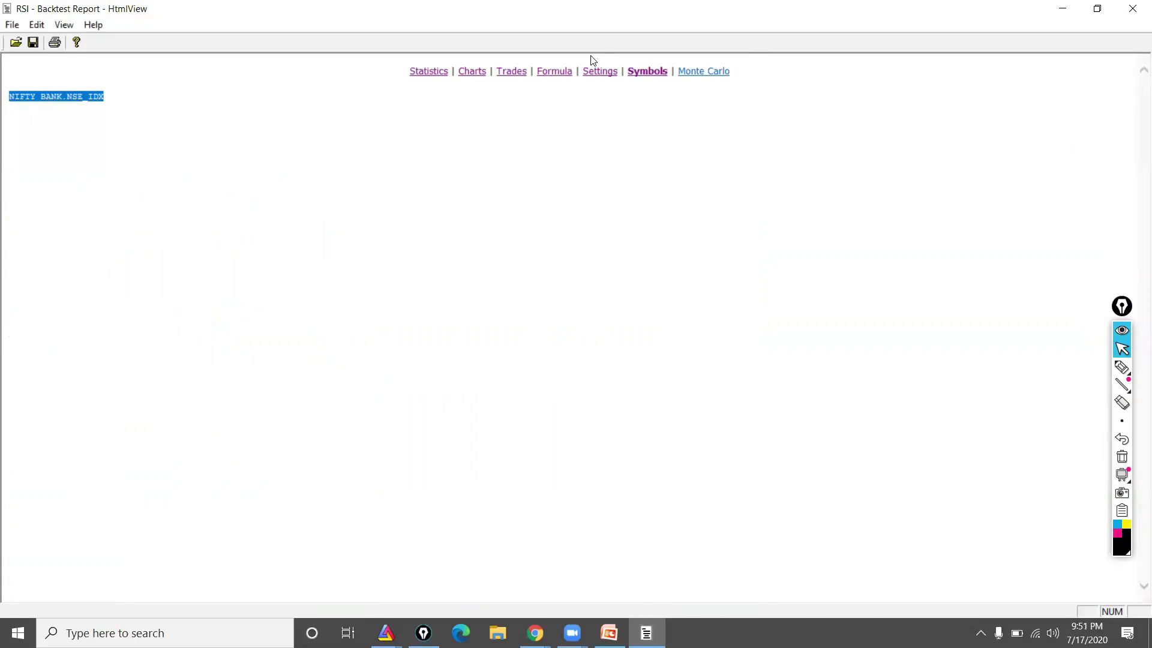
pyautogui.click(710, 72)
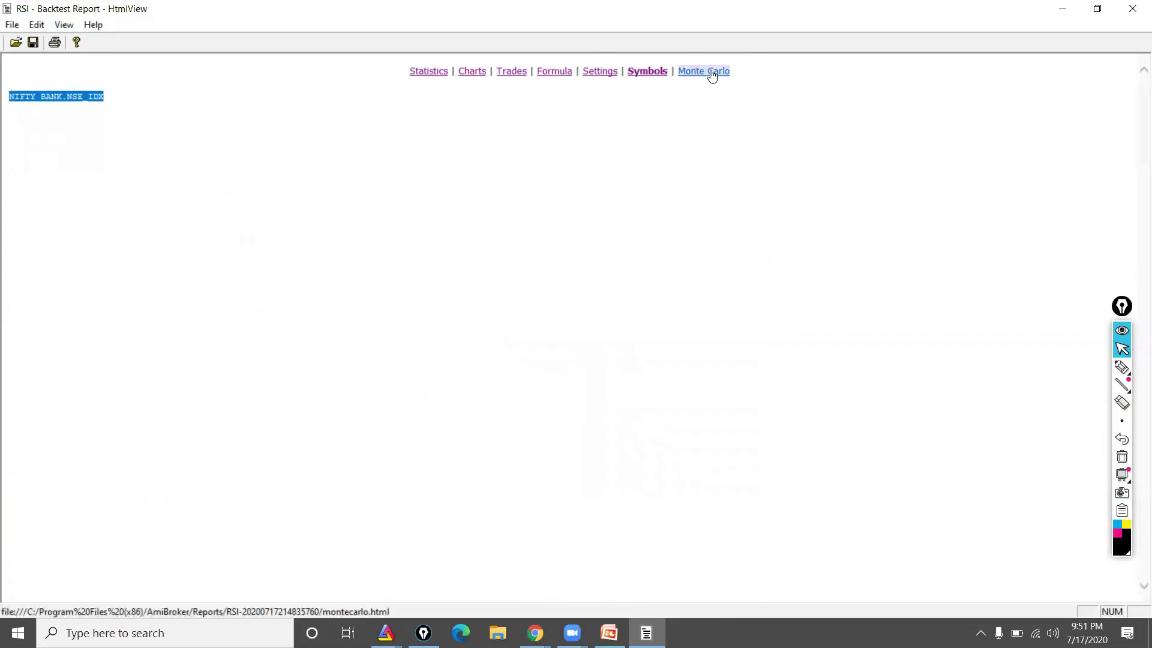
pyautogui.click(644, 72)
pyautogui.click(428, 75)
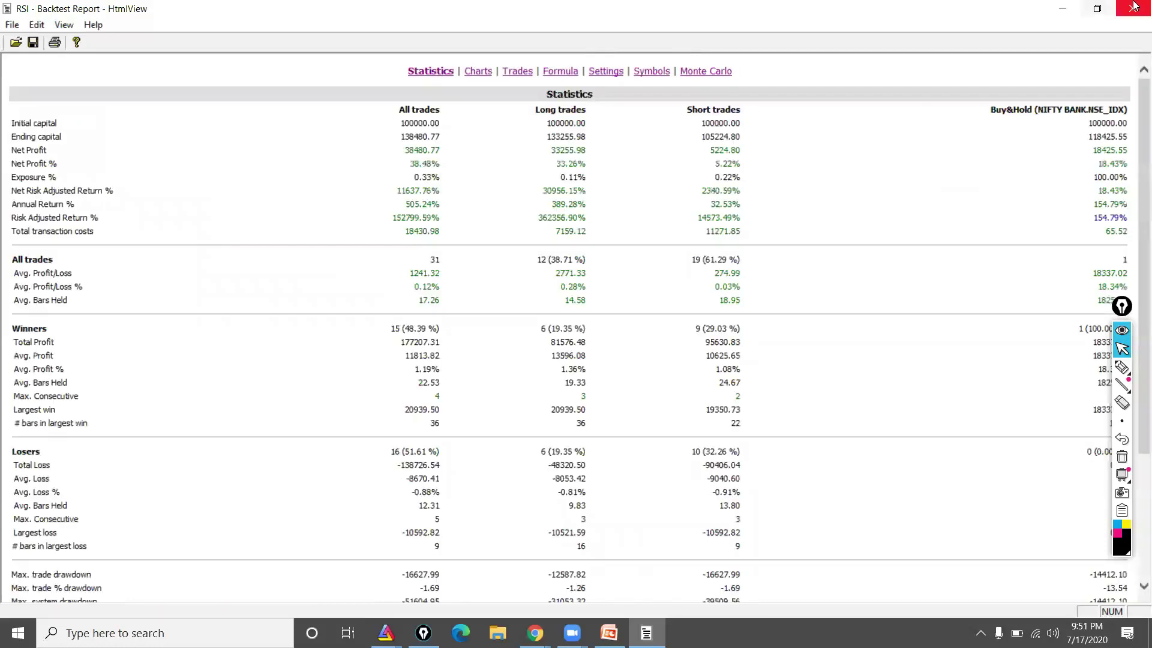
# Close the backtest report, return to the NIFTY BANK chart with the RSI strategy, and show the symbols of watch list List 1.
pyautogui.click(1133, 8)
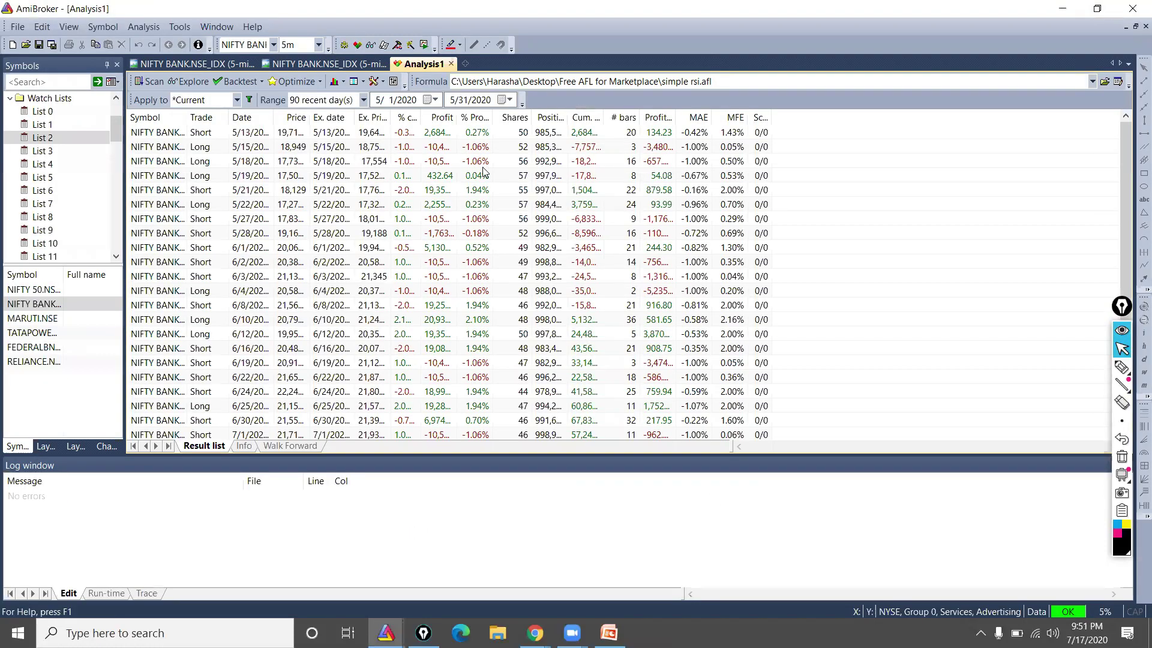
pyautogui.click(322, 64)
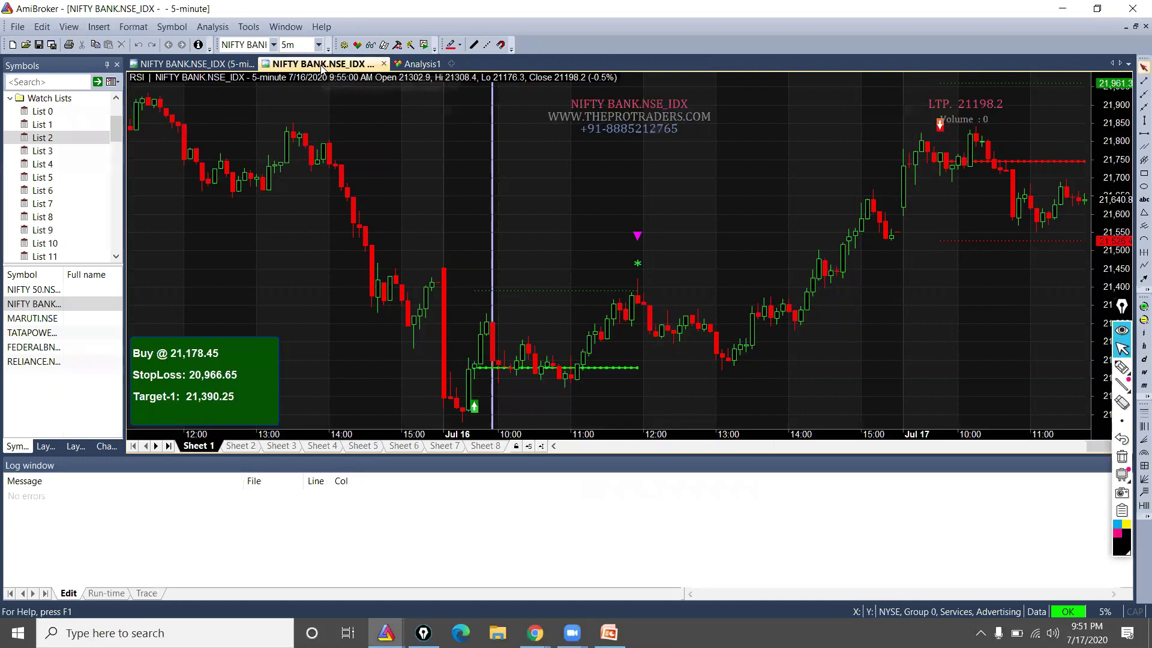
pyautogui.click(44, 125)
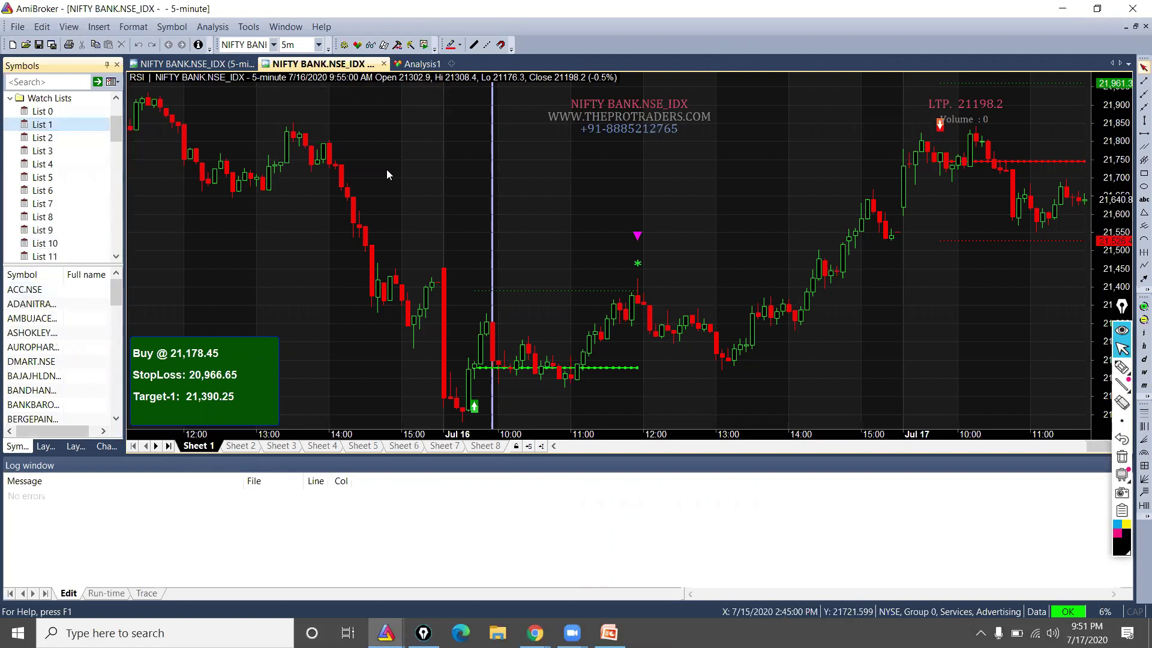
# Set the Target parameter of the simple rsi strategy on the NIFTY BANK chart to 2.
pyautogui.rightClick(436, 140)
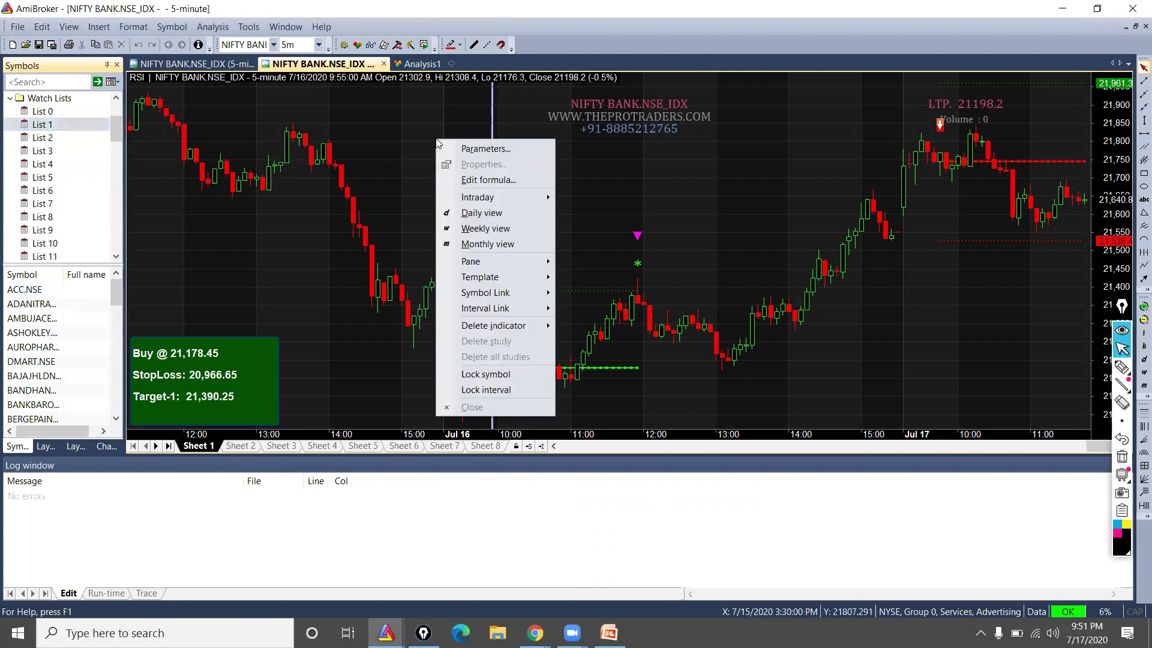
pyautogui.click(475, 150)
pyautogui.click(543, 367)
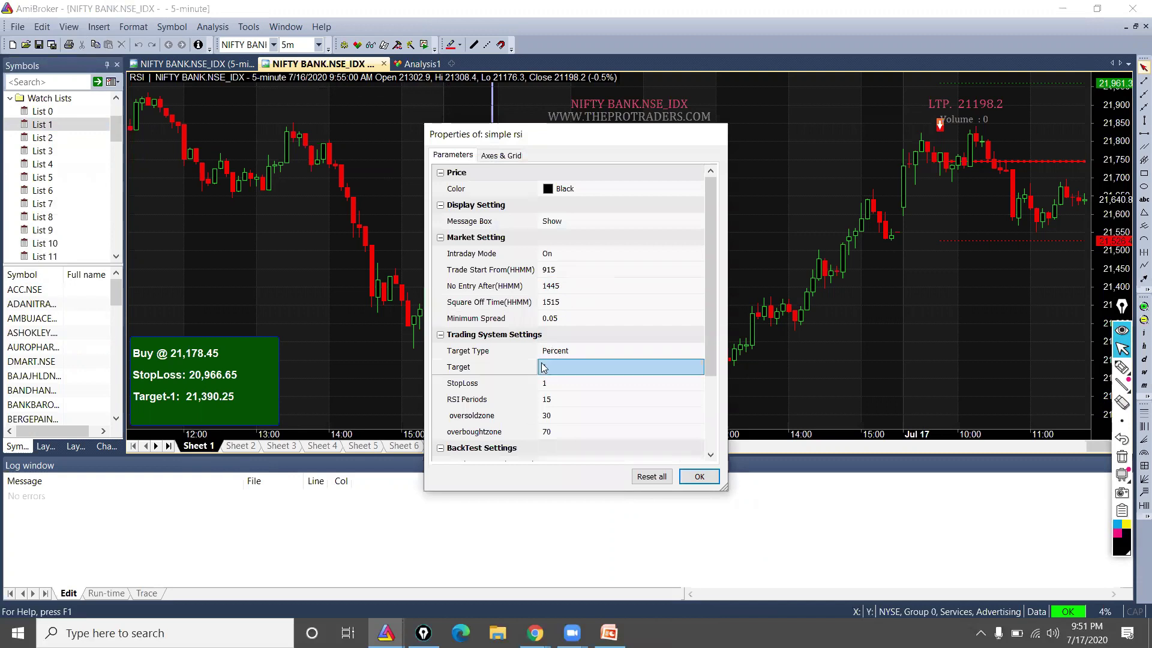
pyautogui.write('1')
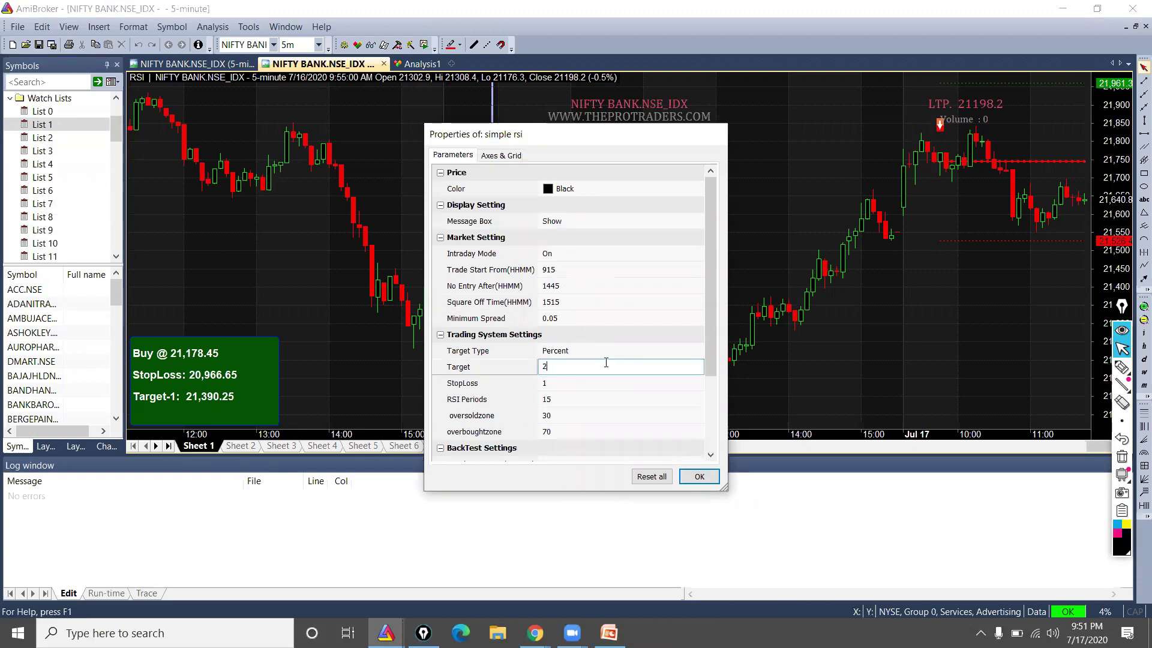
pyautogui.click(699, 477)
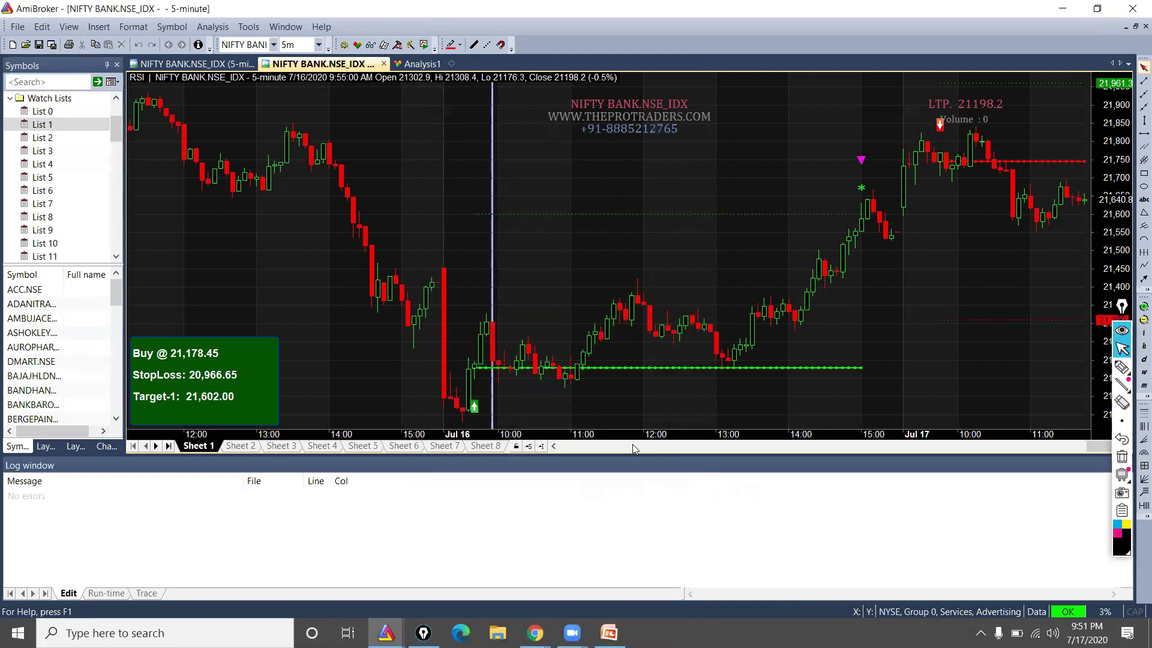
# Open the old Automatic Analysis and load EMA-Crossover.afl from the Free AFL for Marketplace folder as its formula.
pyautogui.rightClick(288, 111)
pyautogui.click(212, 26)
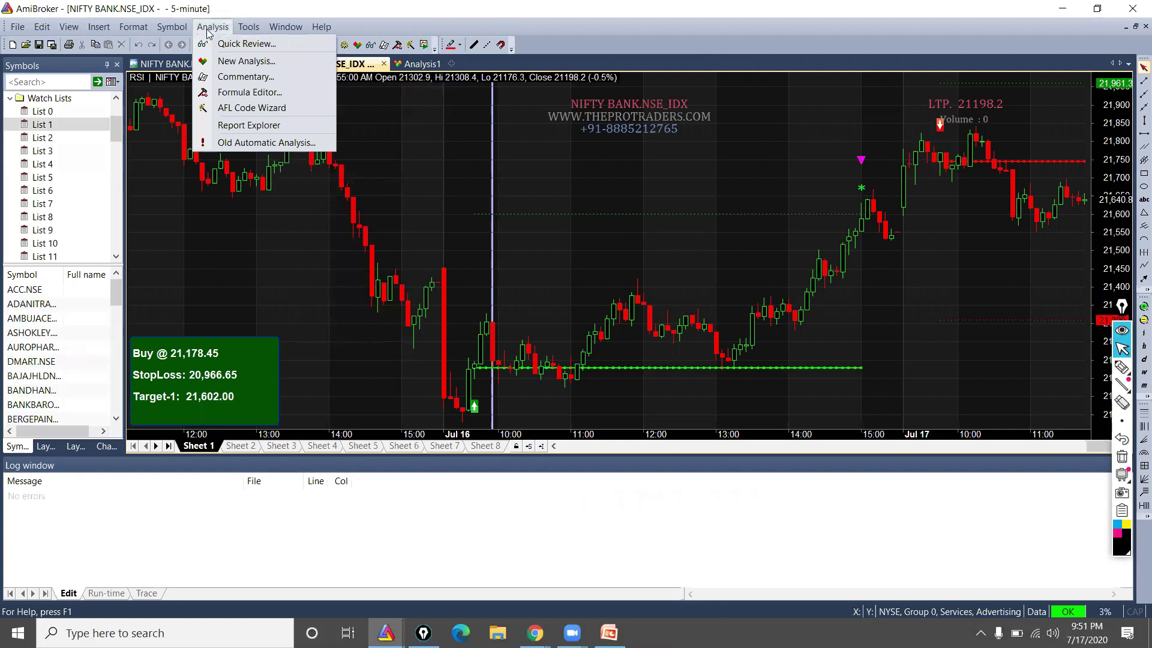
pyautogui.click(245, 145)
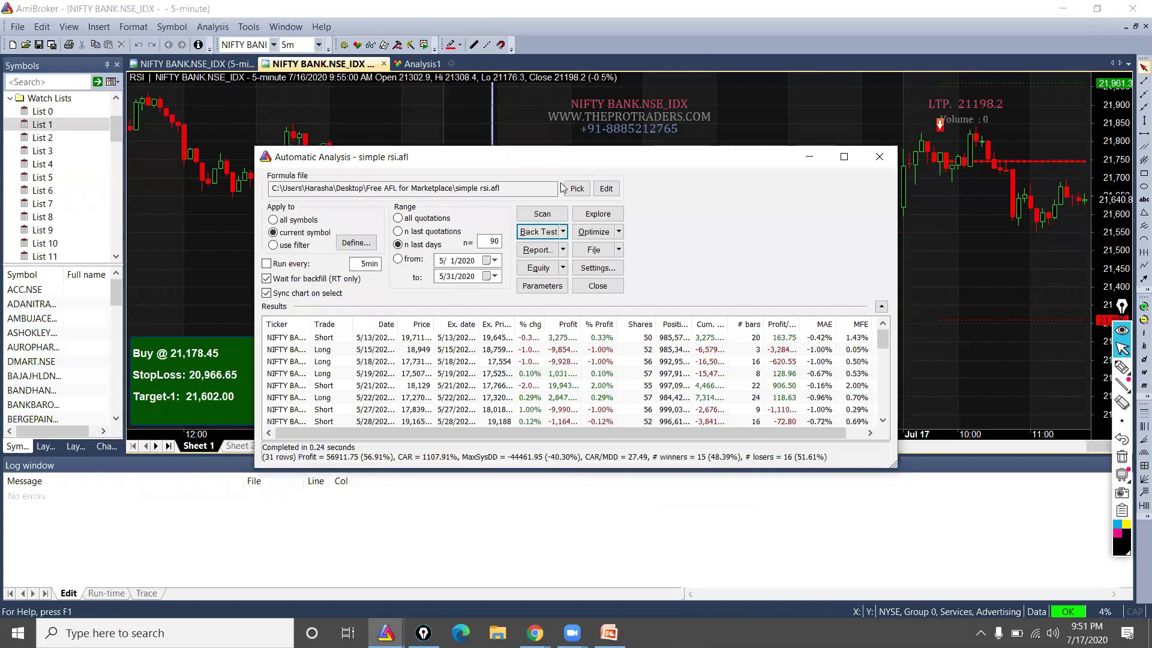
pyautogui.click(533, 188)
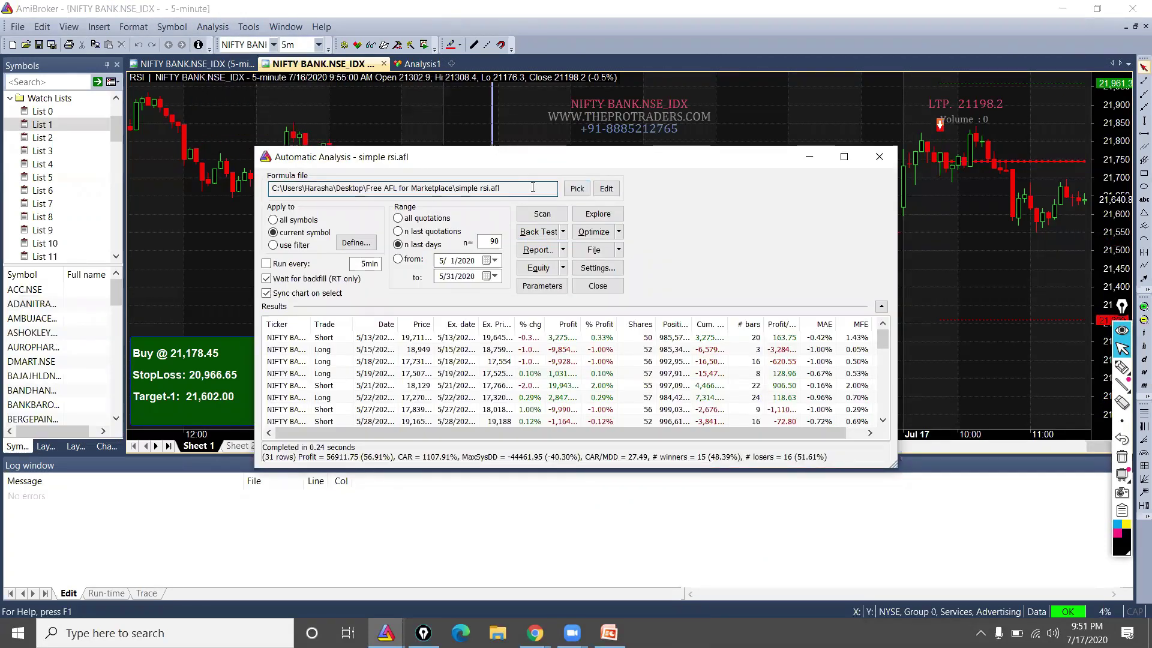
pyautogui.click(577, 188)
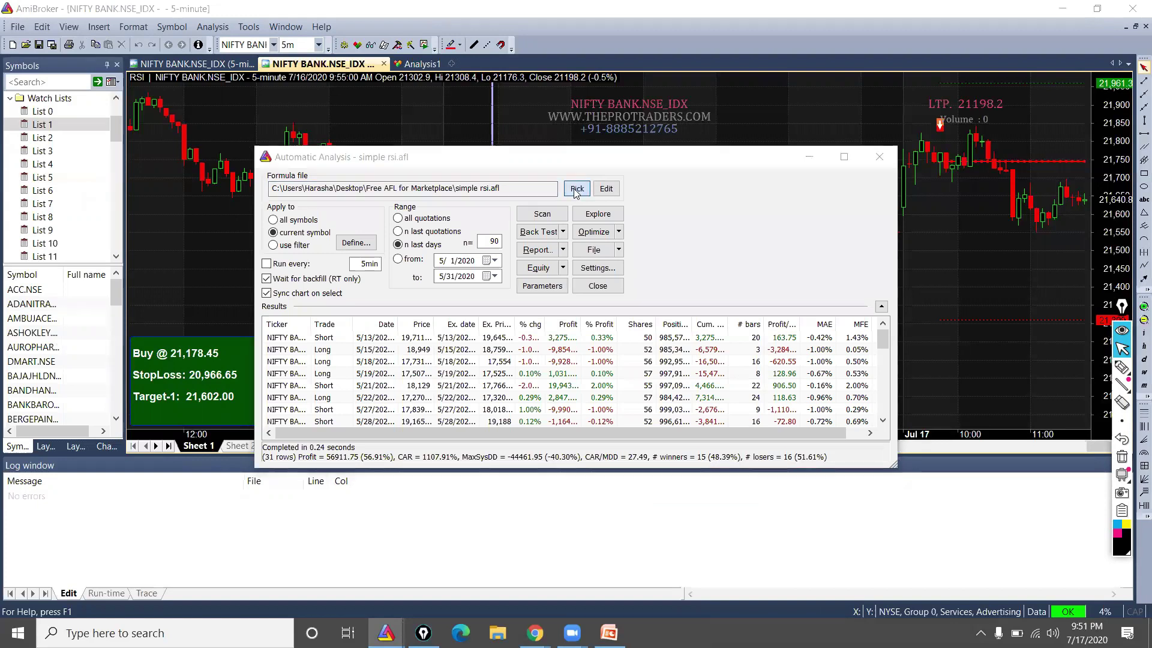
pyautogui.click(510, 242)
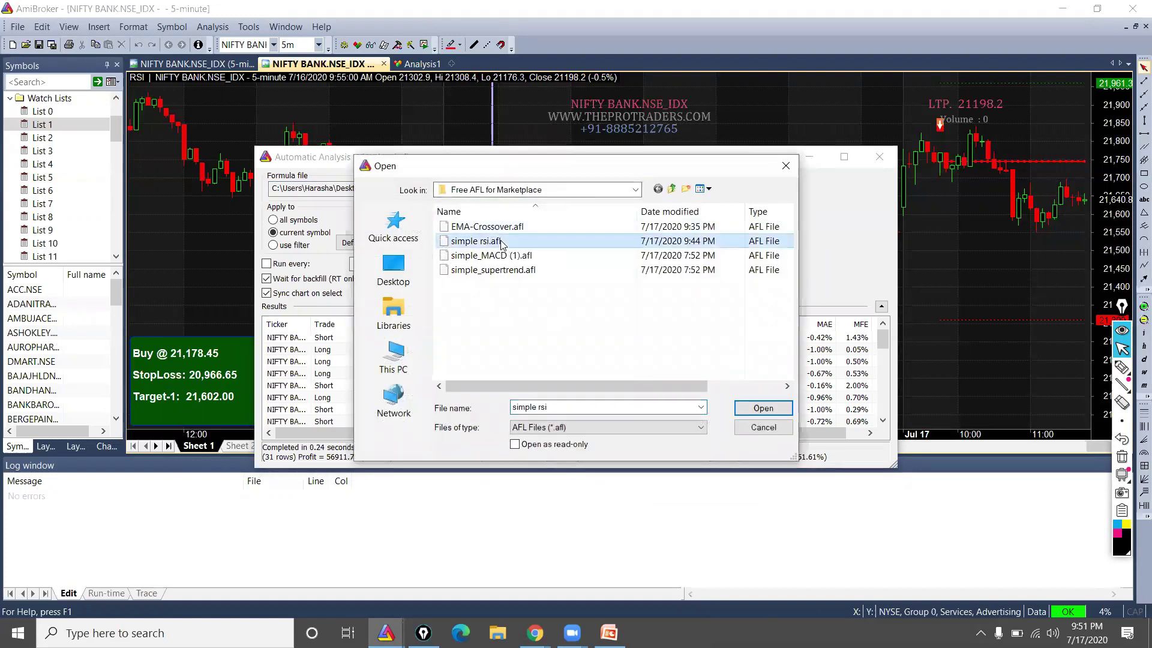
pyautogui.click(540, 228)
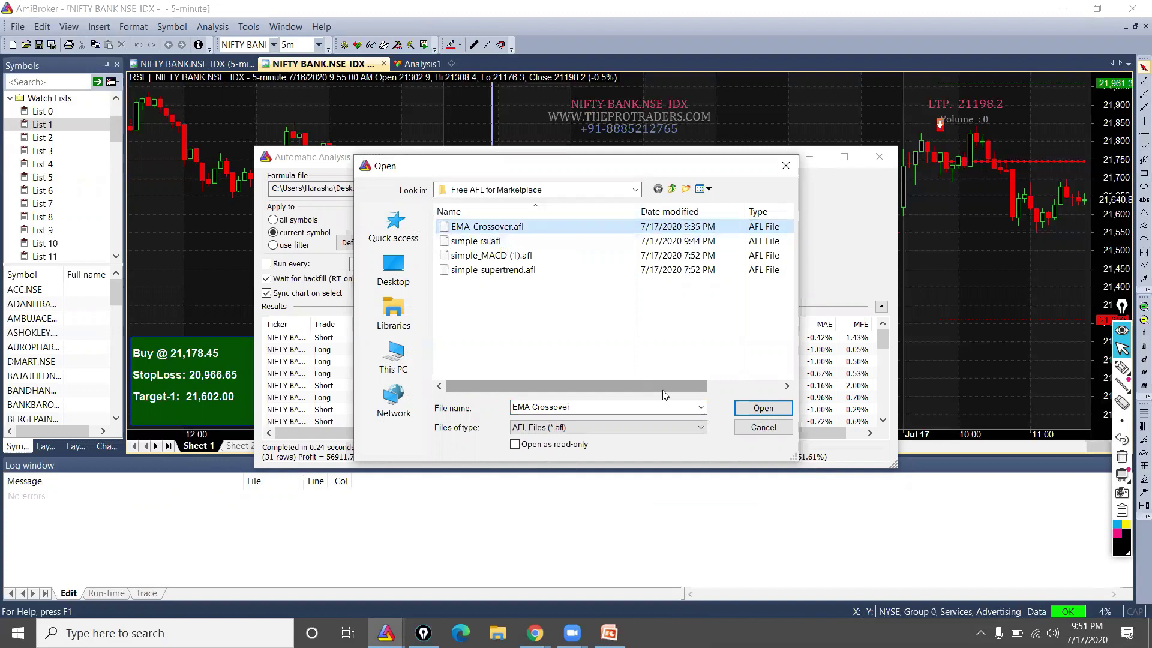
pyautogui.click(760, 409)
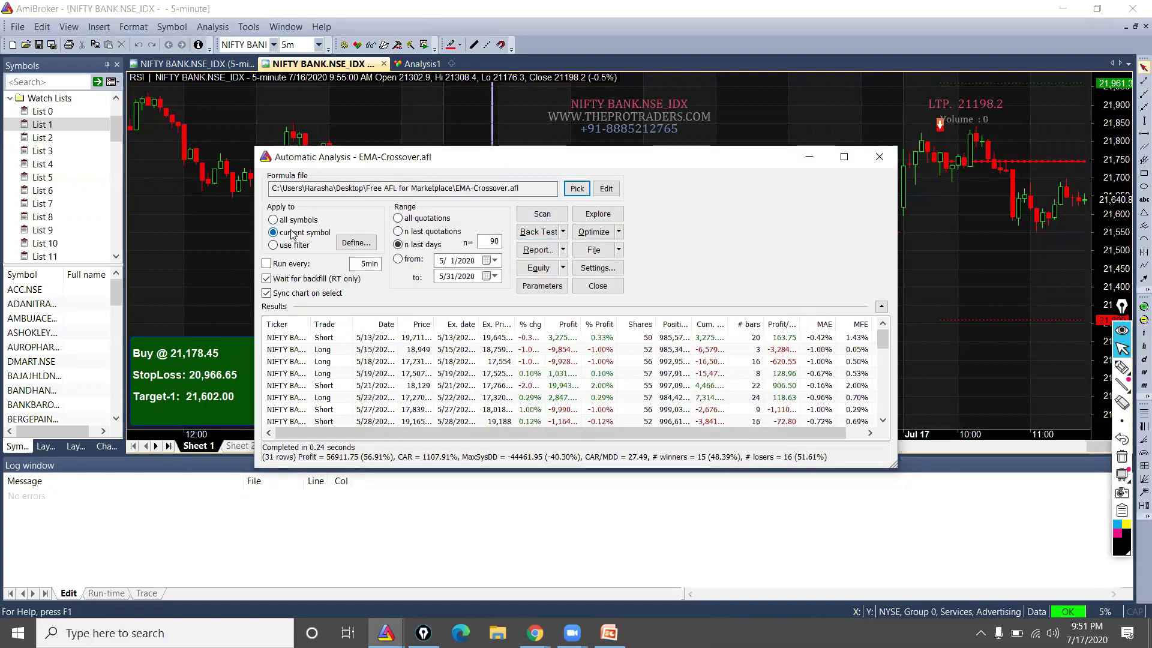
# Apply the EMA-Crossover analysis to all symbols and run a scan.
pyautogui.click(273, 220)
pyautogui.click(542, 215)
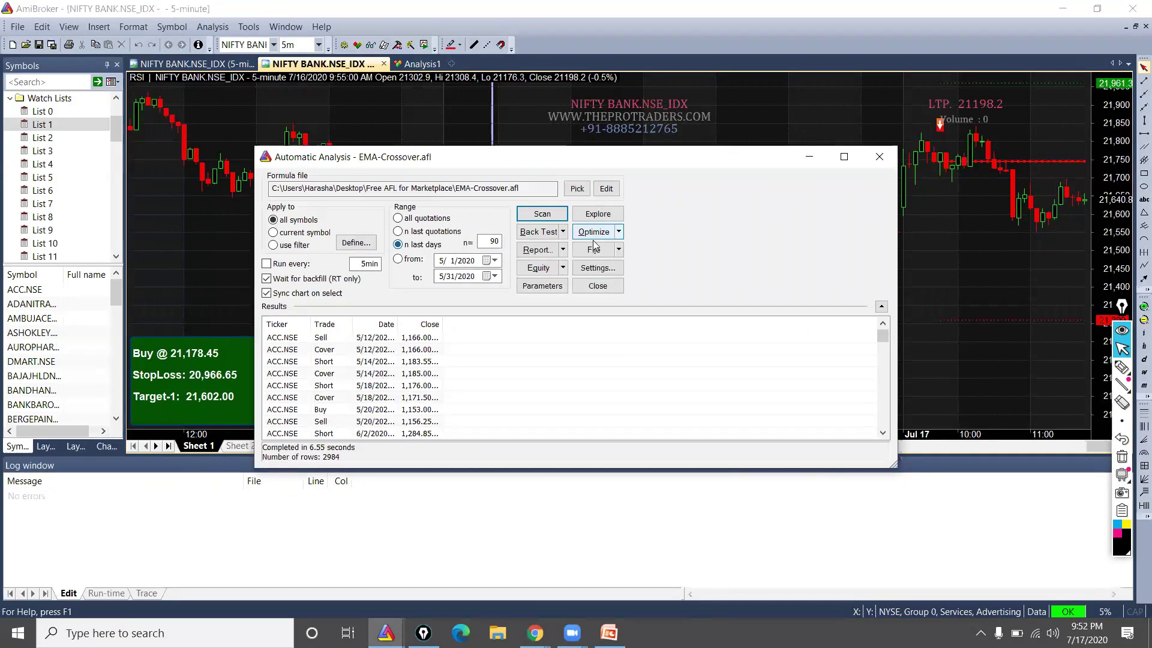
# Set the backtester's periodicity to 5 Minute in the Automatic Analysis settings.
pyautogui.click(593, 271)
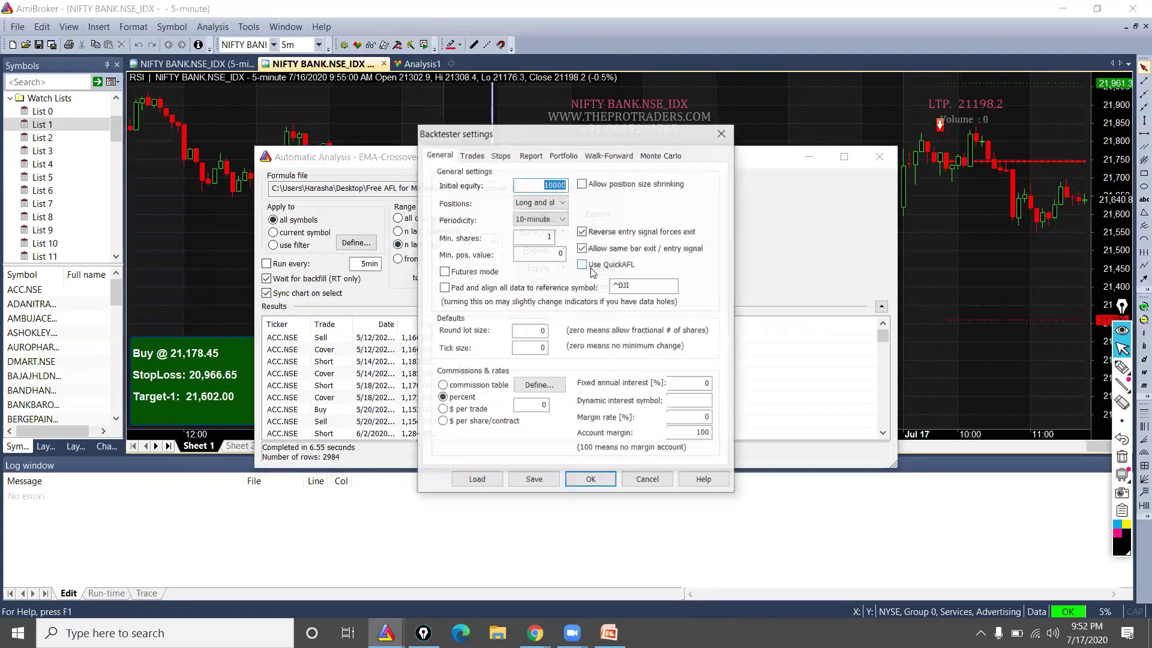
pyautogui.click(547, 219)
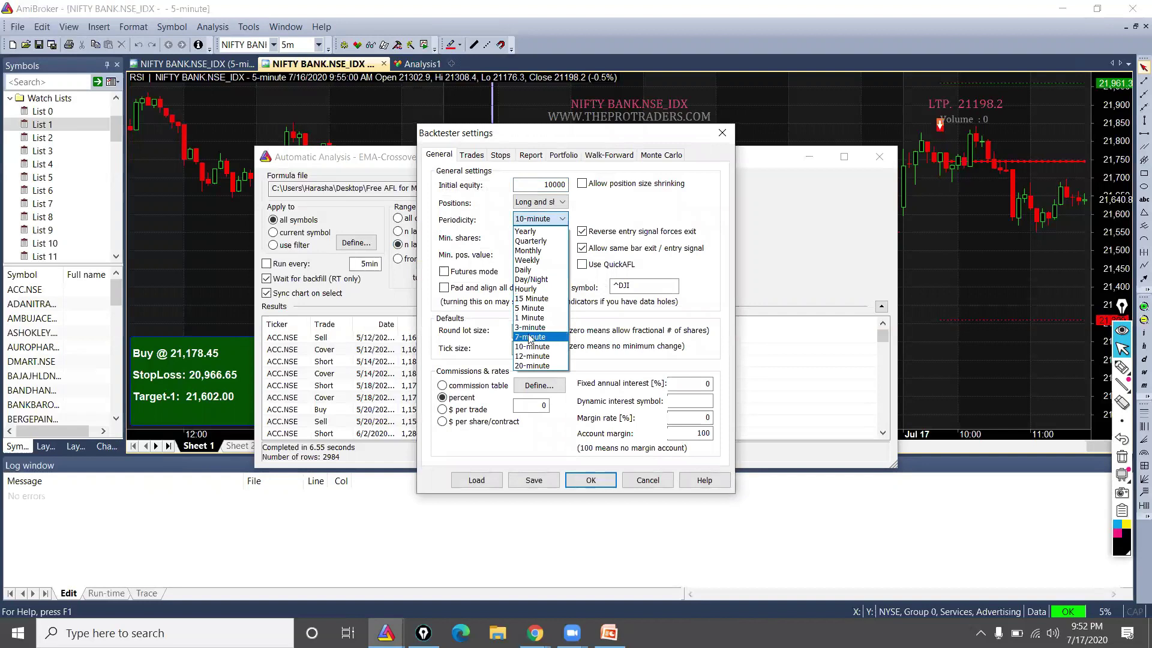
pyautogui.click(530, 310)
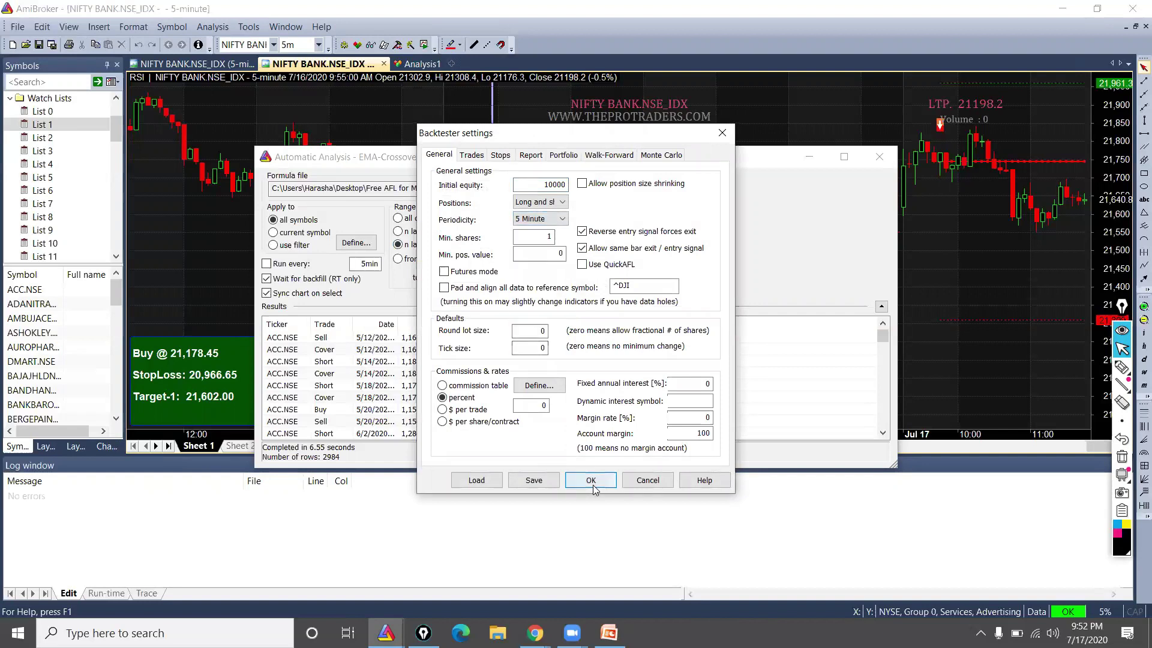
pyautogui.click(591, 479)
# Set the Target parameter of the EMA-Crossover formula to 2 and backtest it on all symbols.
pyautogui.click(556, 285)
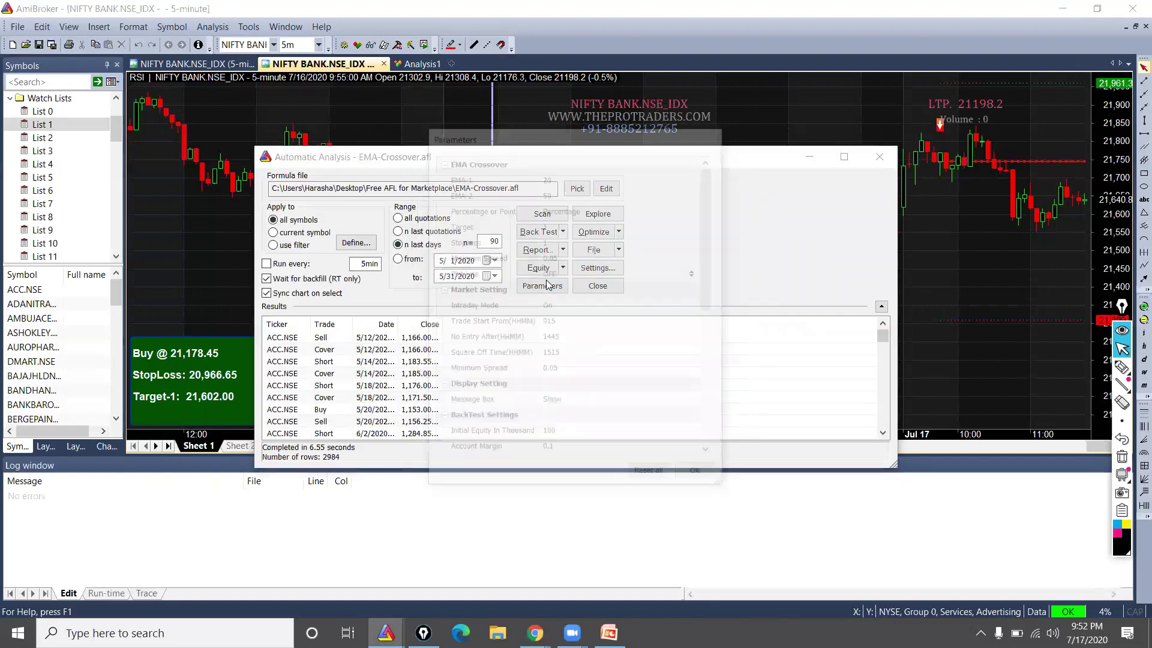
pyautogui.click(556, 225)
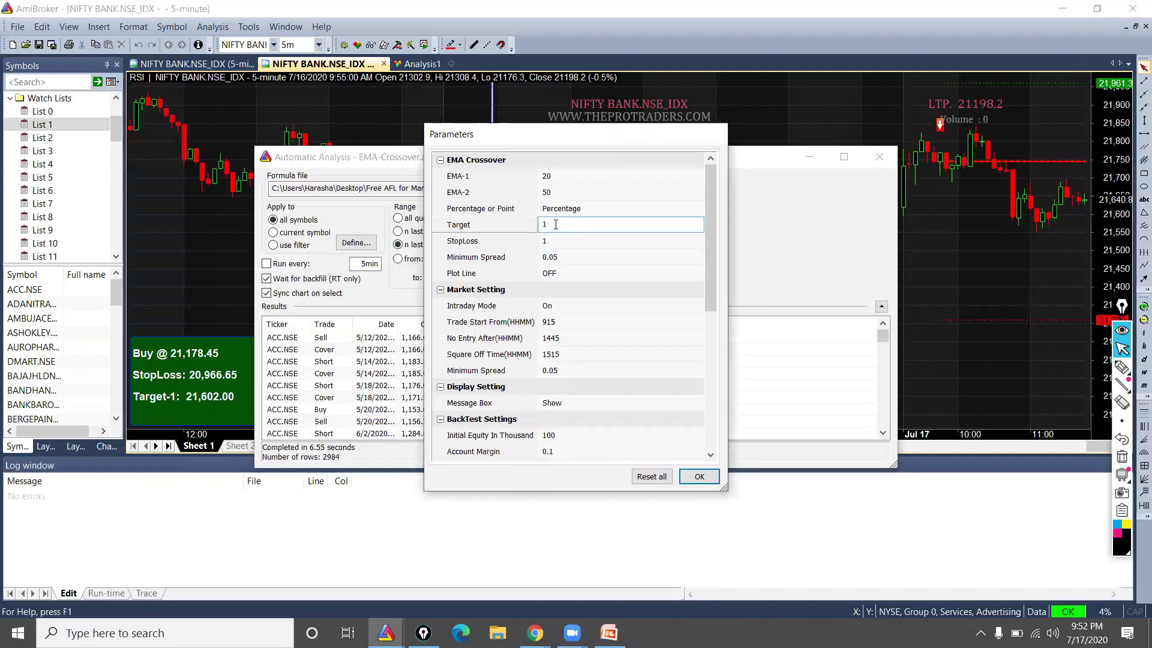
pyautogui.write('2')
pyautogui.click(697, 476)
pyautogui.click(528, 235)
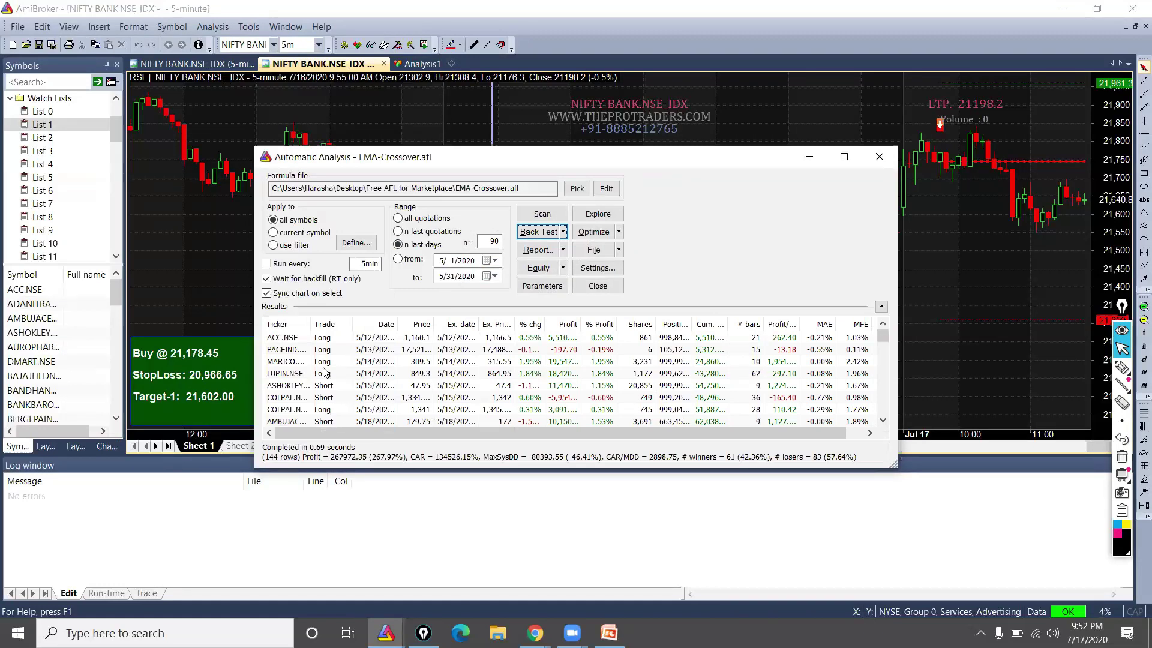
# Examine individual trades in the all-symbols backtest results, including those of ACC, PAGEIND, MARICO and LUPIN.
pyautogui.click(288, 339)
pyautogui.click(289, 351)
pyautogui.click(289, 362)
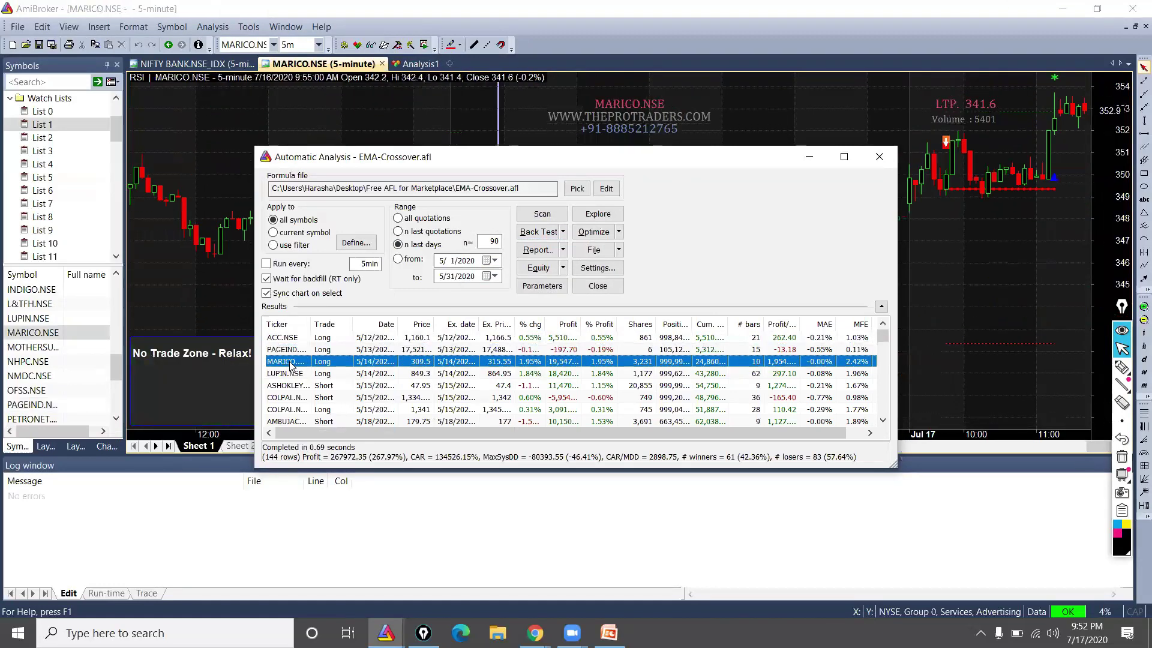
pyautogui.click(290, 374)
pyautogui.click(287, 337)
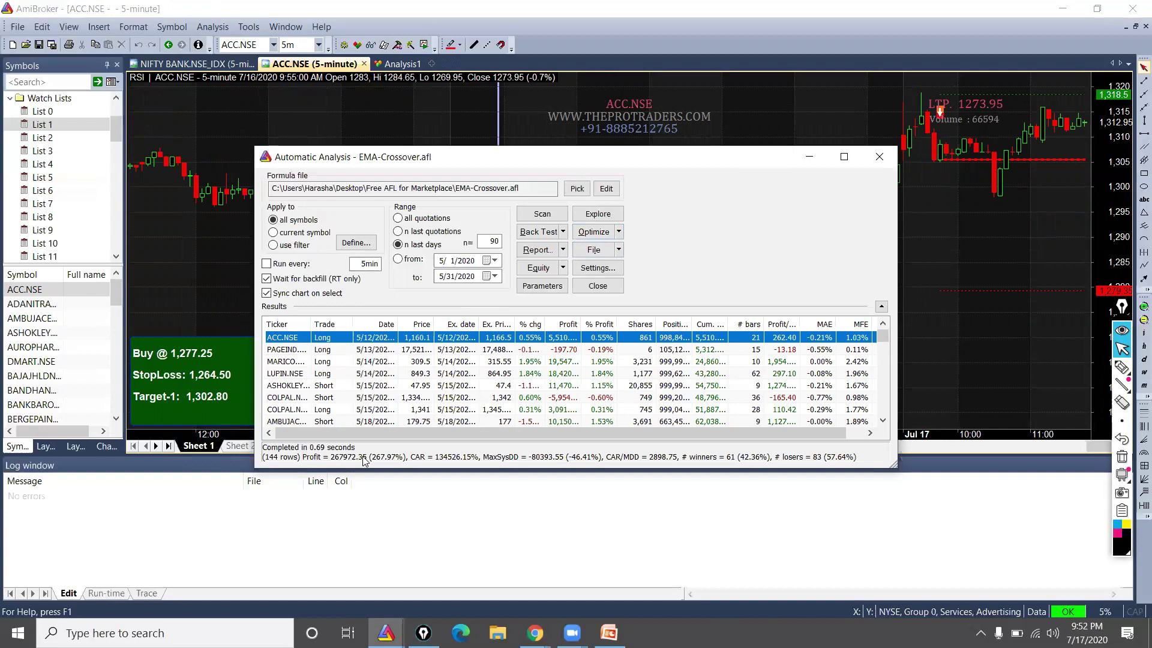
pyautogui.click(329, 399)
pyautogui.click(302, 374)
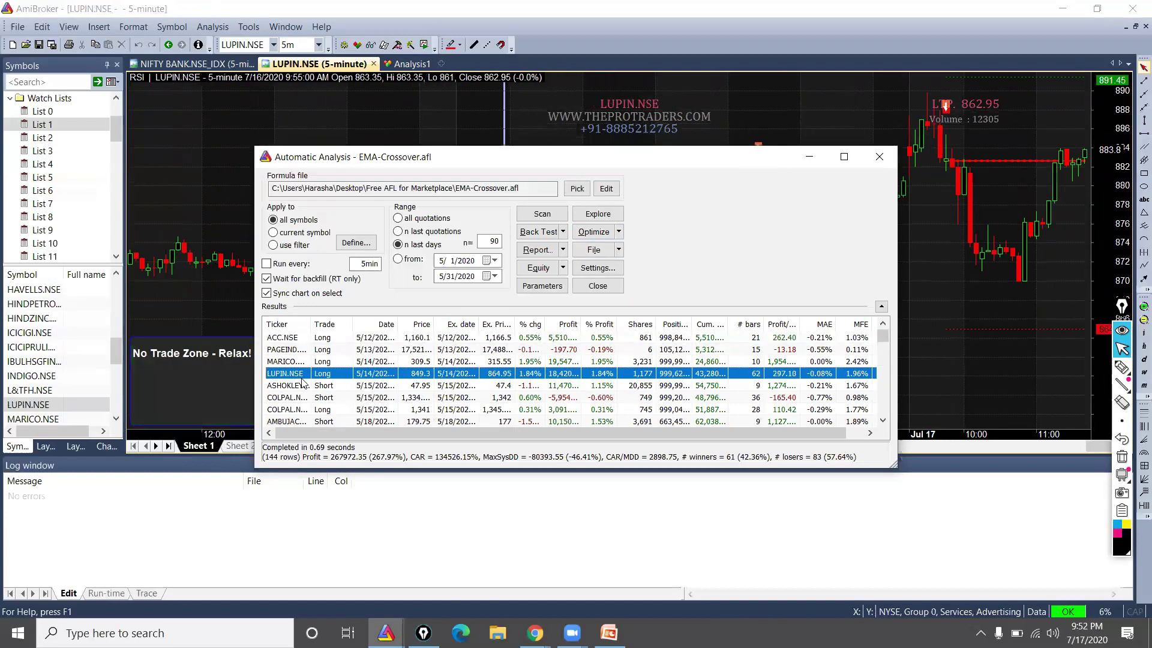
pyautogui.click(286, 338)
pyautogui.click(288, 353)
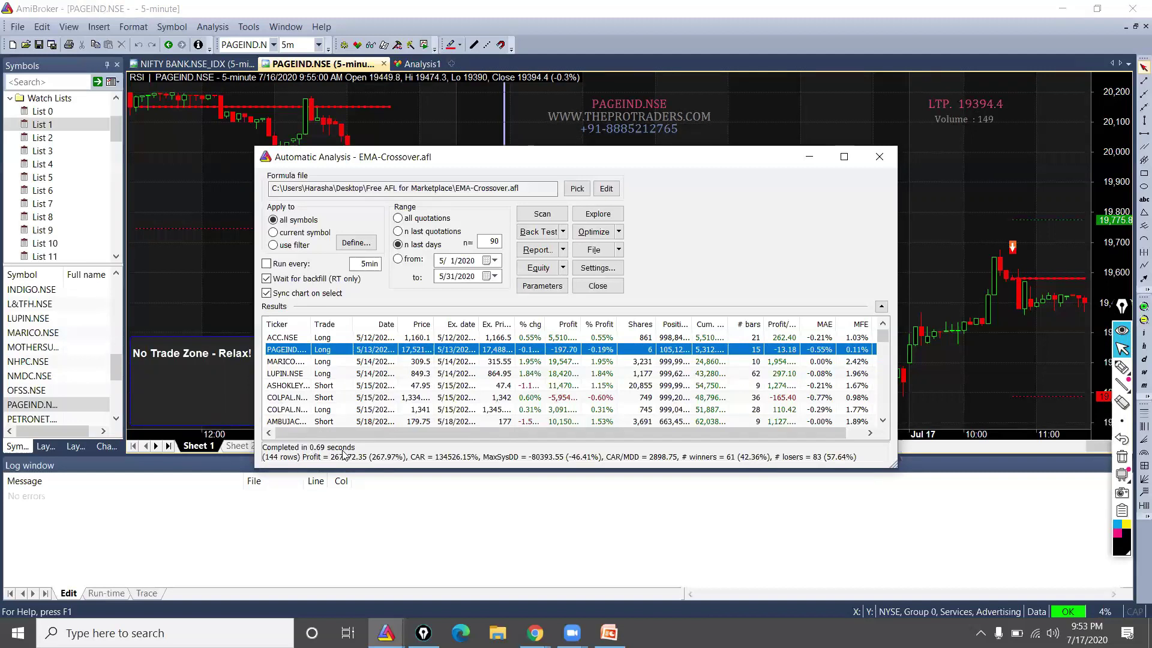
# Restrict the EMA-Crossover analysis to the current symbol and backtest it on PAGEIND.NSE and on NIFTY BANK from watch list List 2.
pyautogui.click(297, 235)
pyautogui.click(537, 233)
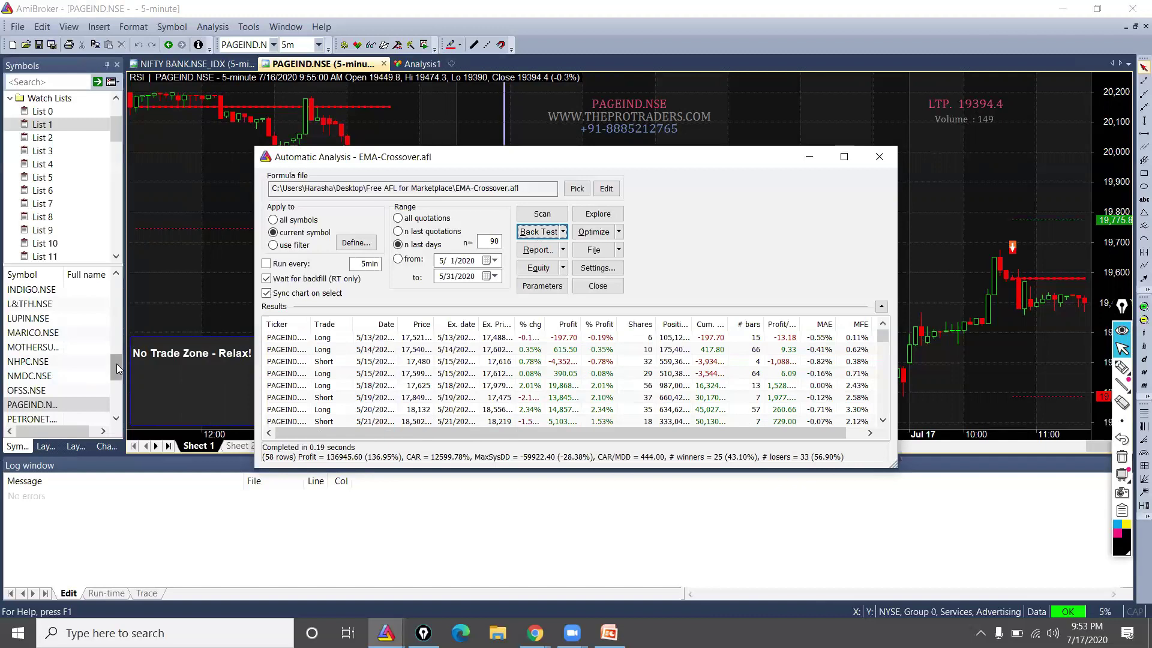
pyautogui.scroll(-4, 66, 390)
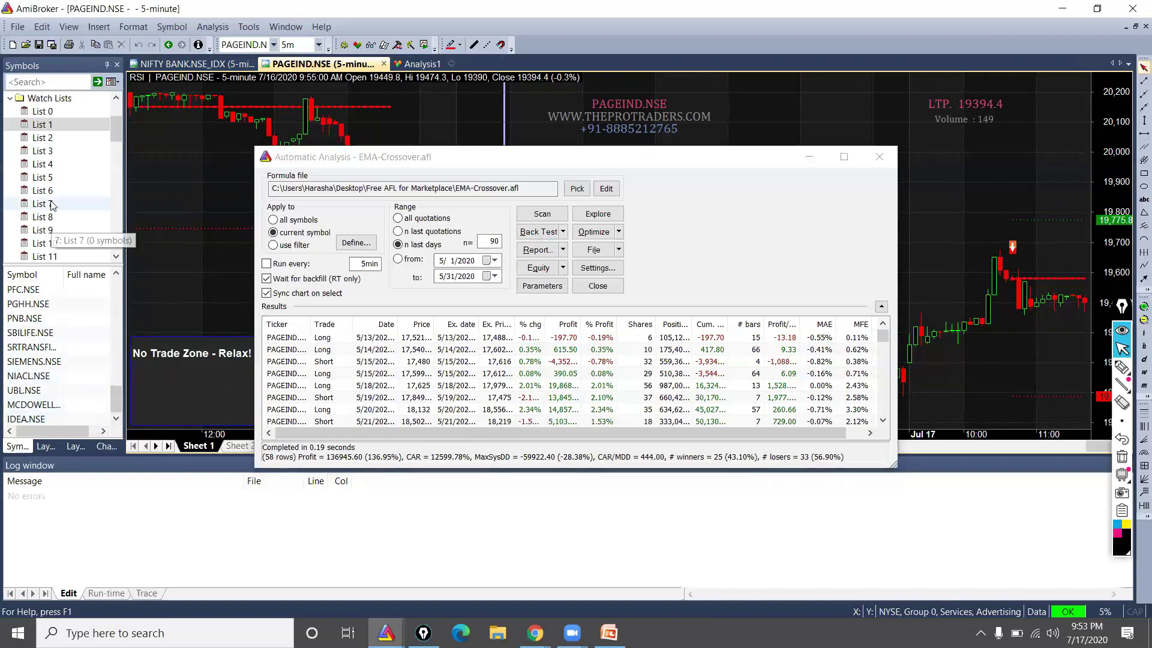
pyautogui.click(42, 137)
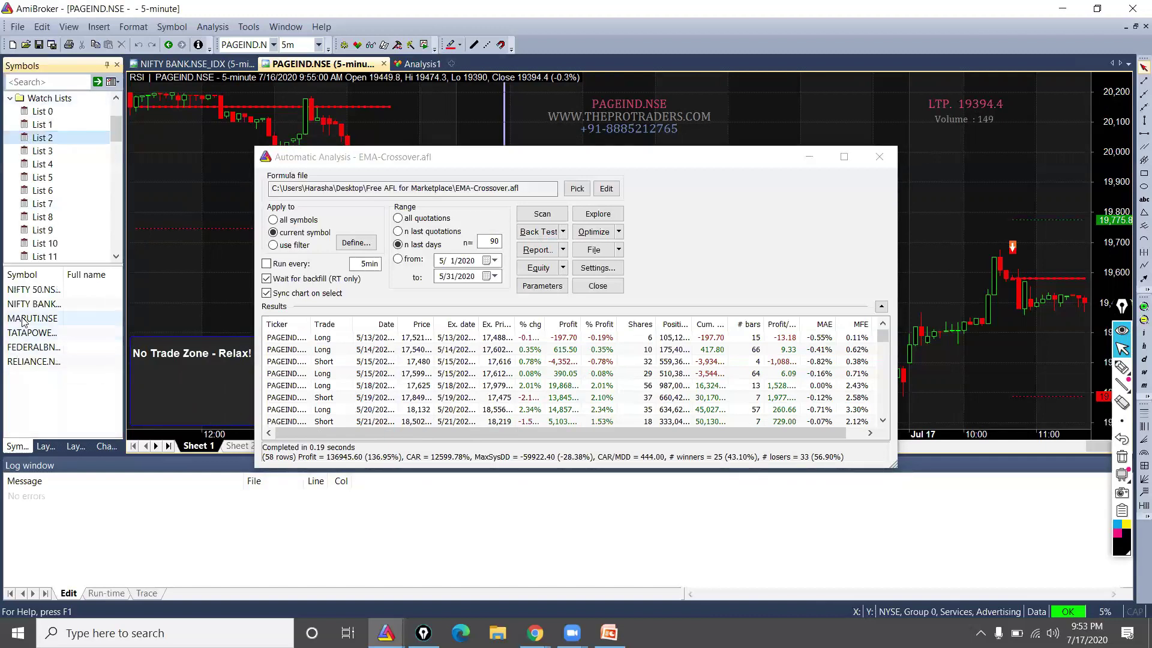
pyautogui.click(34, 303)
pyautogui.click(542, 232)
pyautogui.click(304, 337)
pyautogui.click(296, 375)
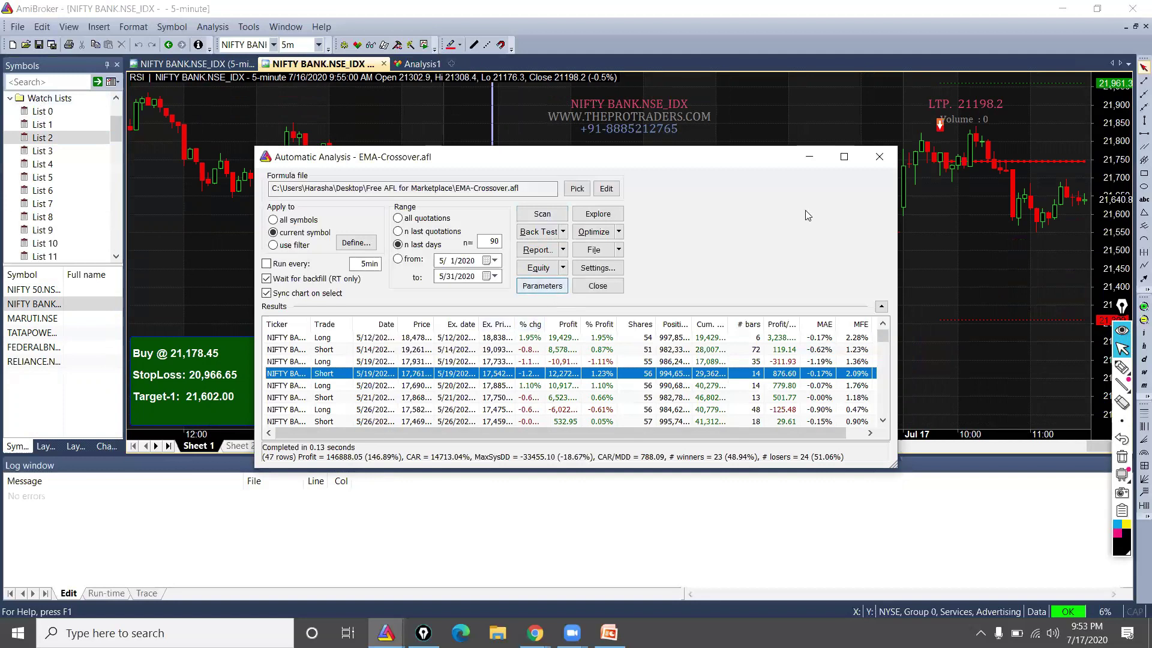
# Close the Automatic Analysis window and return to the simple rsi backtest results in Analysis1.
pyautogui.click(880, 156)
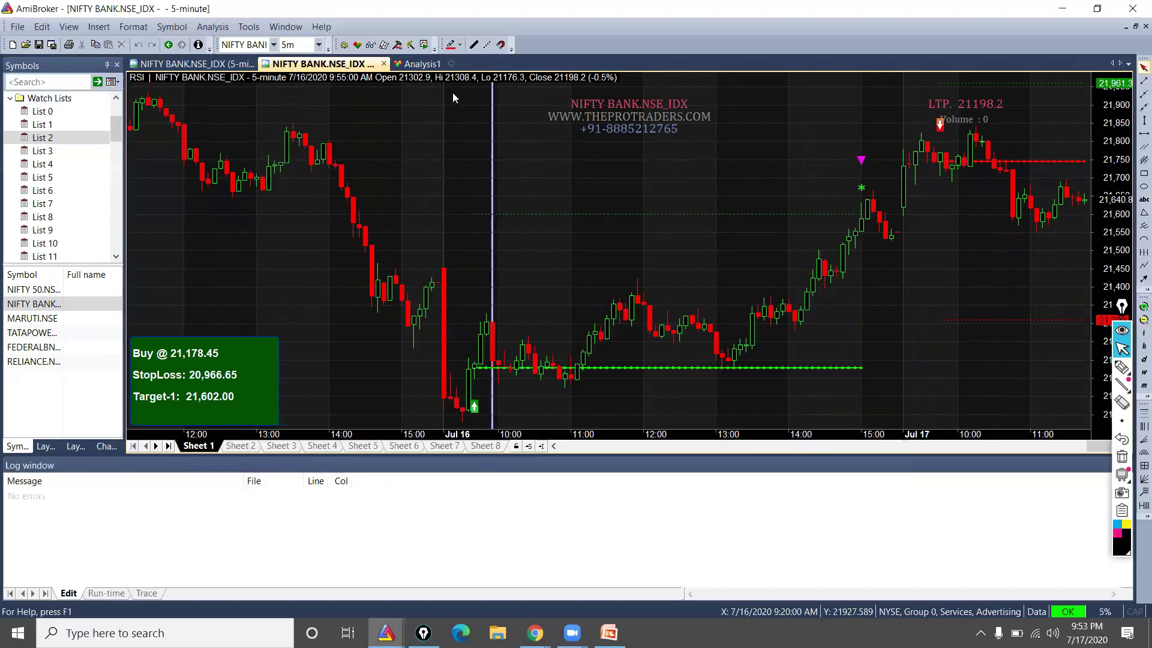
pyautogui.click(423, 64)
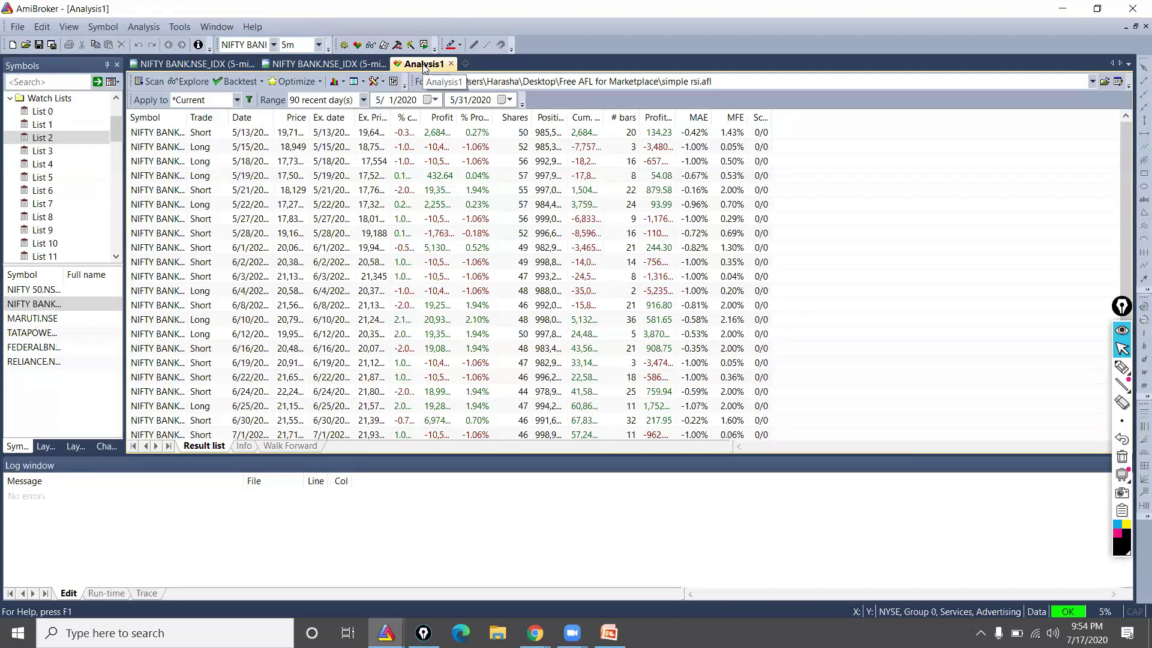
pyautogui.click(163, 223)
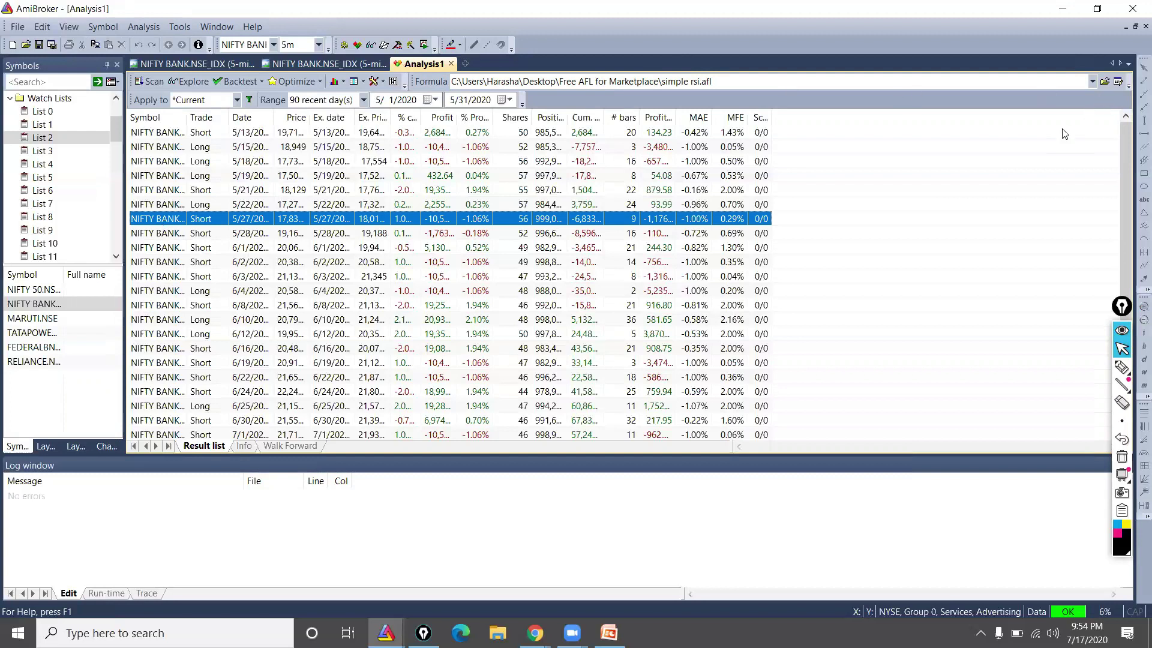
pyautogui.click(858, 274)
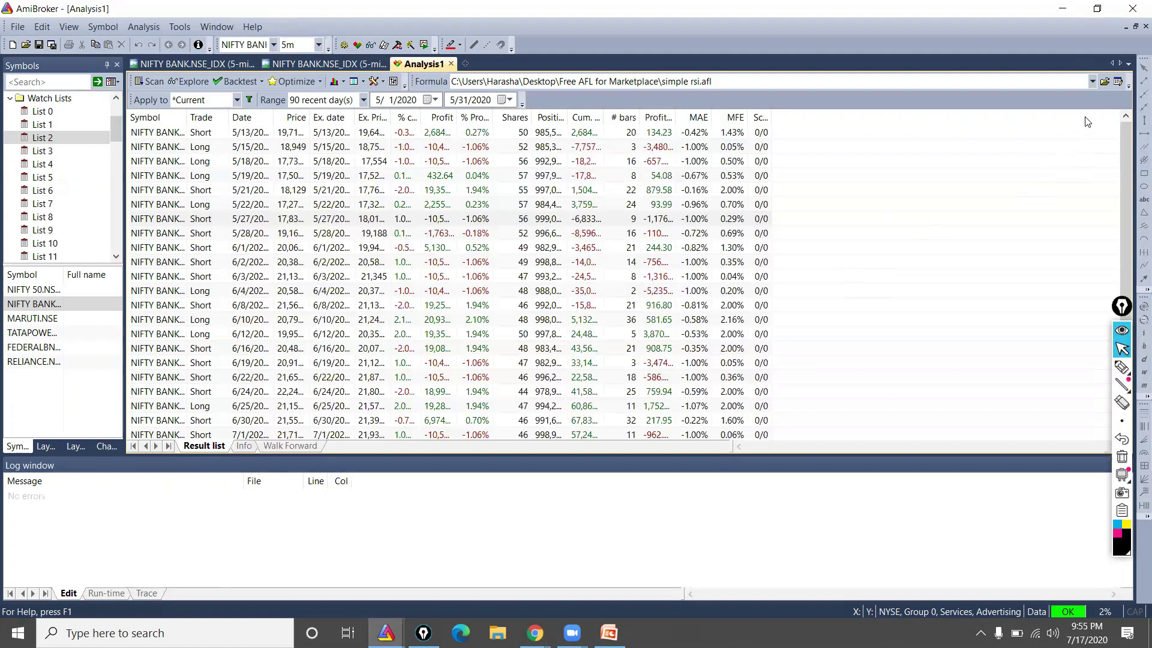
# Load AlgoPRO.afl from the Free AFL for Marketplace folder as the analysis formula and backtest it on NIFTY BANK.
pyautogui.click(1104, 82)
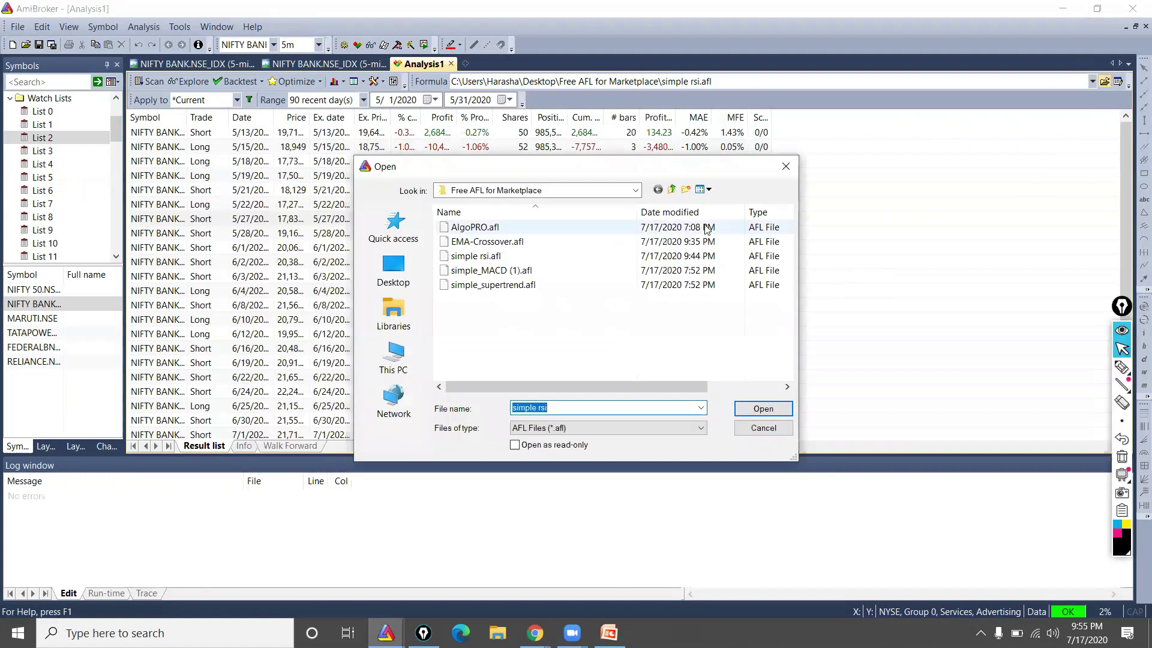
pyautogui.click(536, 229)
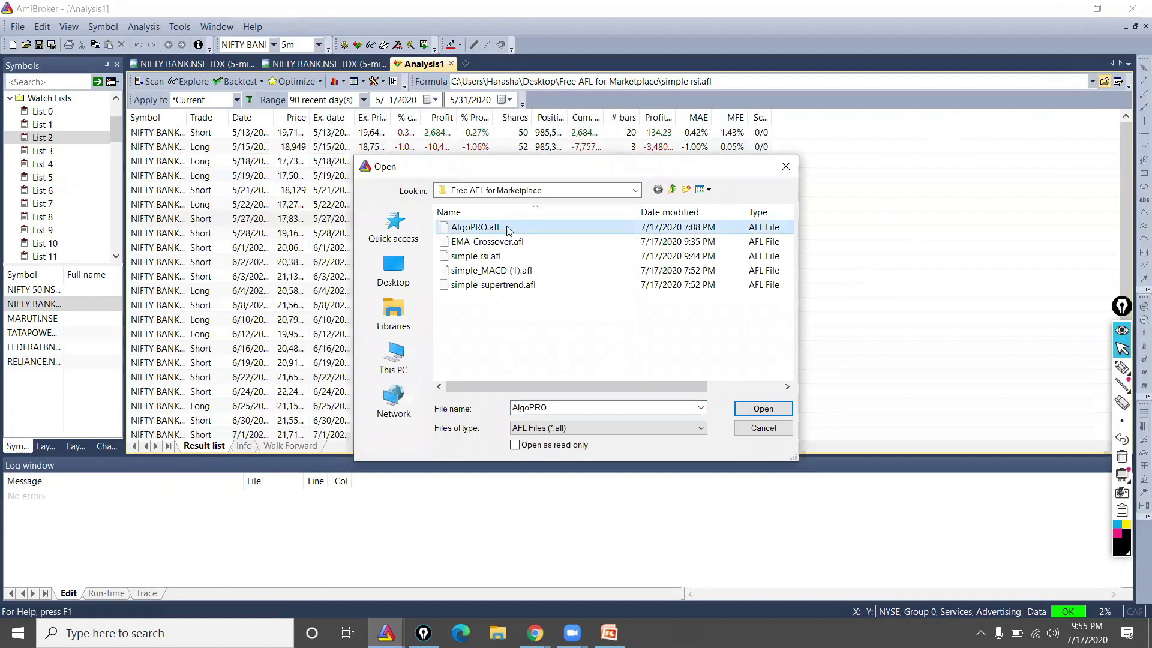
pyautogui.click(761, 407)
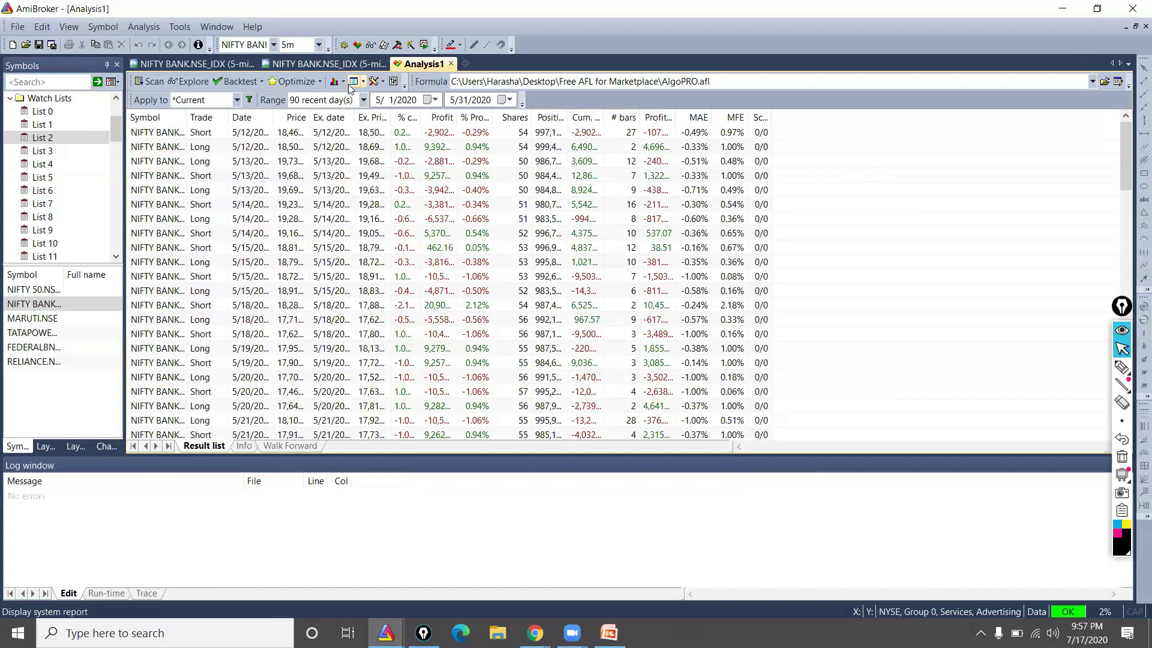
# Open the AlgoPRO backtest report in a maximized window and examine the number of trades and winners.
pyautogui.click(354, 84)
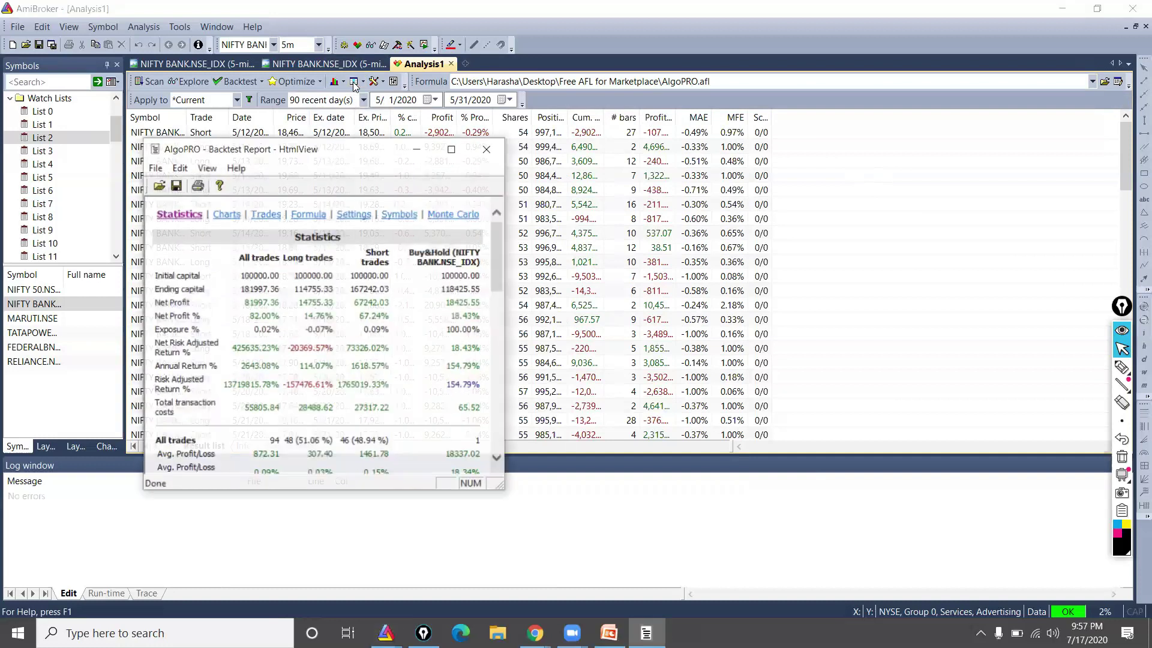
pyautogui.click(457, 156)
pyautogui.moveTo(412, 124); pyautogui.dragTo(464, 171)
pyautogui.moveTo(420, 233); pyautogui.dragTo(481, 267)
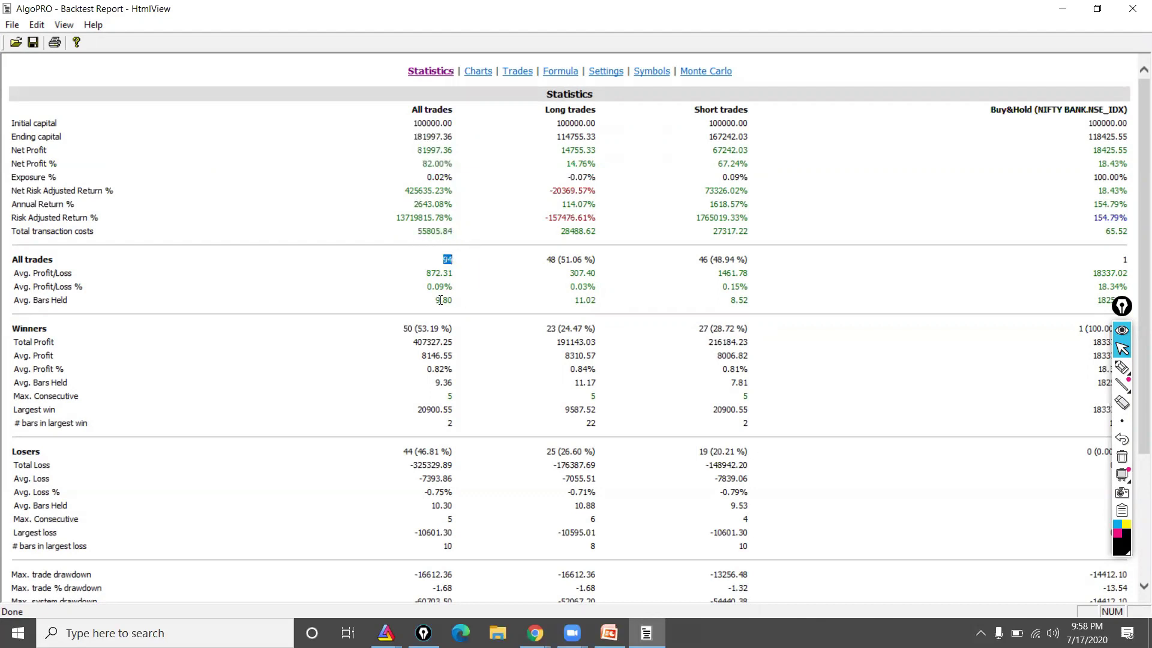
pyautogui.moveTo(399, 329); pyautogui.dragTo(458, 334)
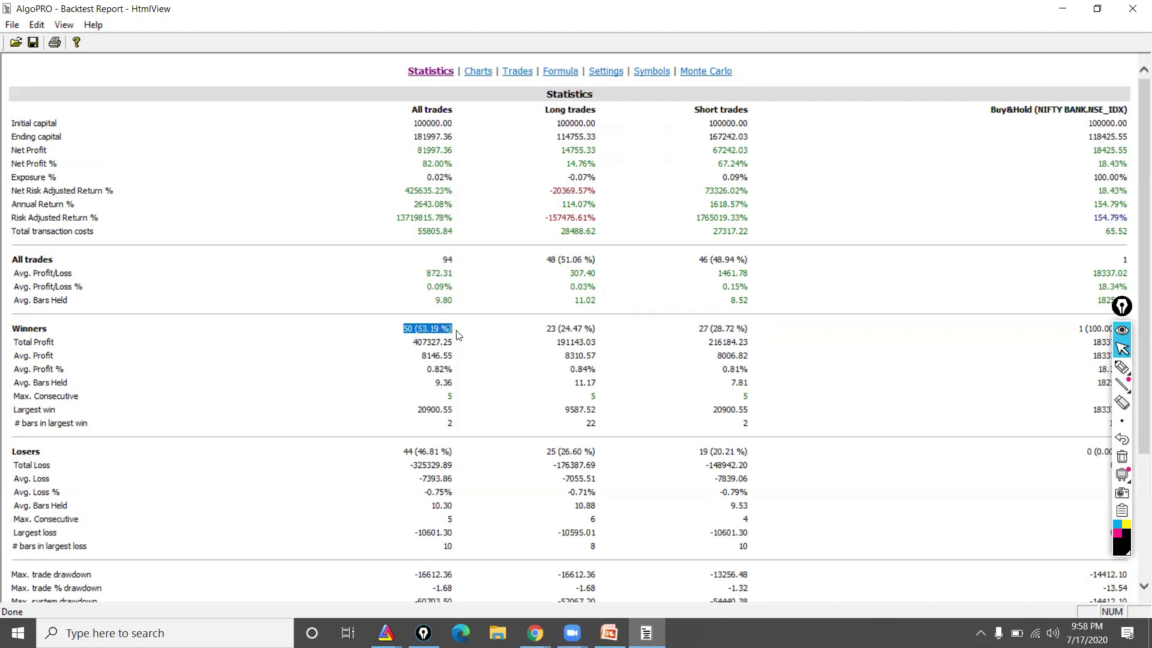
# Compare the average loss with the average profit in the report and check the maximum trade % drawdown.
pyautogui.click(402, 453)
pyautogui.moveTo(417, 478); pyautogui.dragTo(454, 481)
pyautogui.click(451, 483)
pyautogui.moveTo(419, 473); pyautogui.dragTo(460, 484)
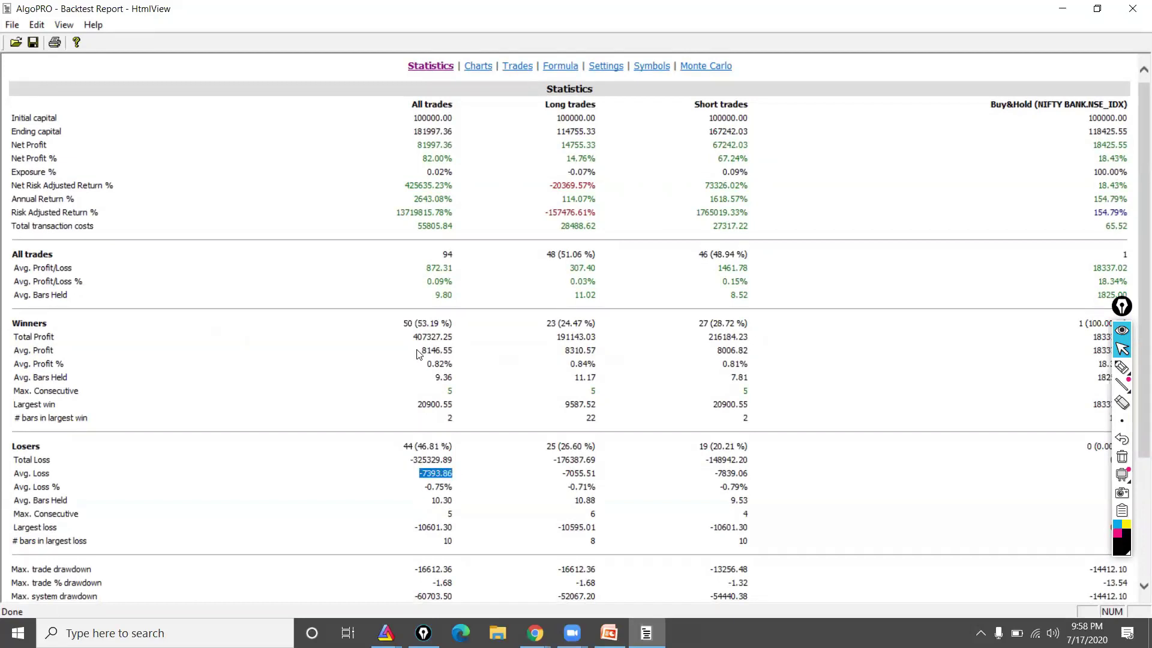
pyautogui.moveTo(419, 351); pyautogui.dragTo(467, 355)
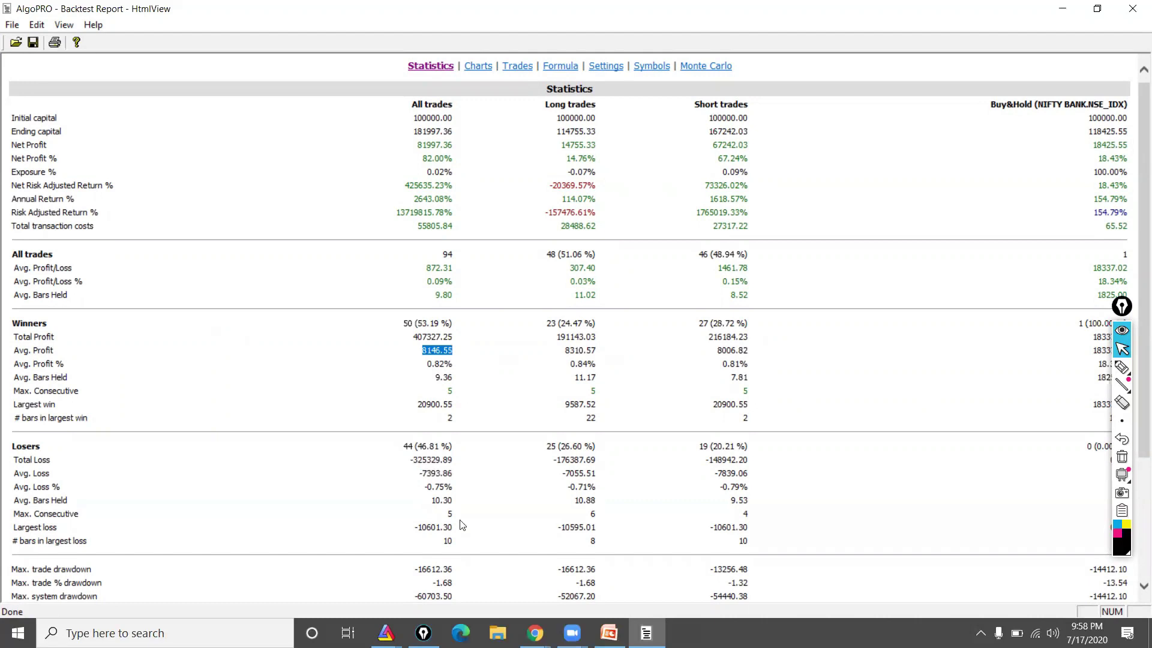
pyautogui.click(487, 74)
pyautogui.moveTo(433, 587); pyautogui.dragTo(469, 585)
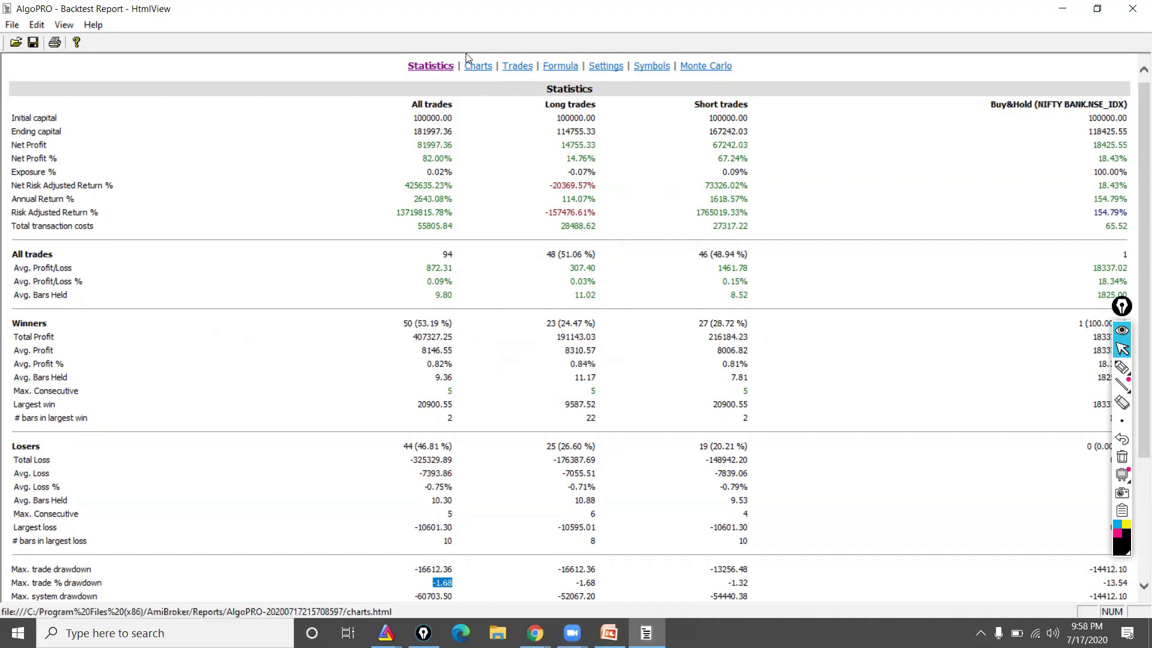
# View the report's equity charts, then close the report and return to the NIFTY BANK chart.
pyautogui.click(482, 68)
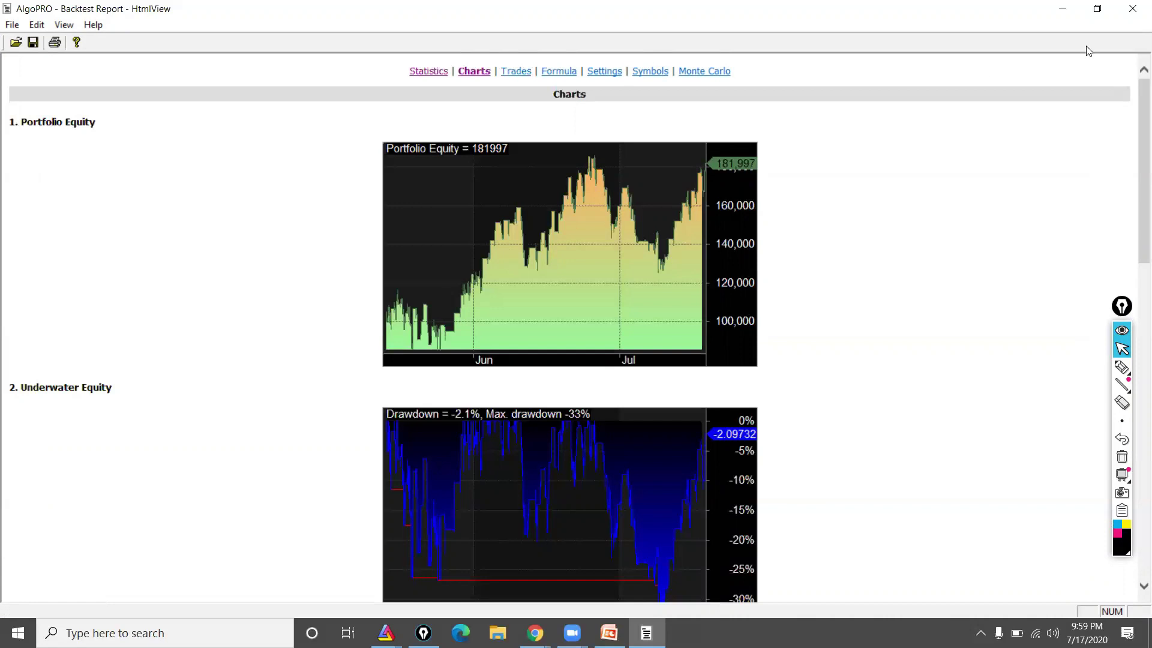
pyautogui.click(1132, 10)
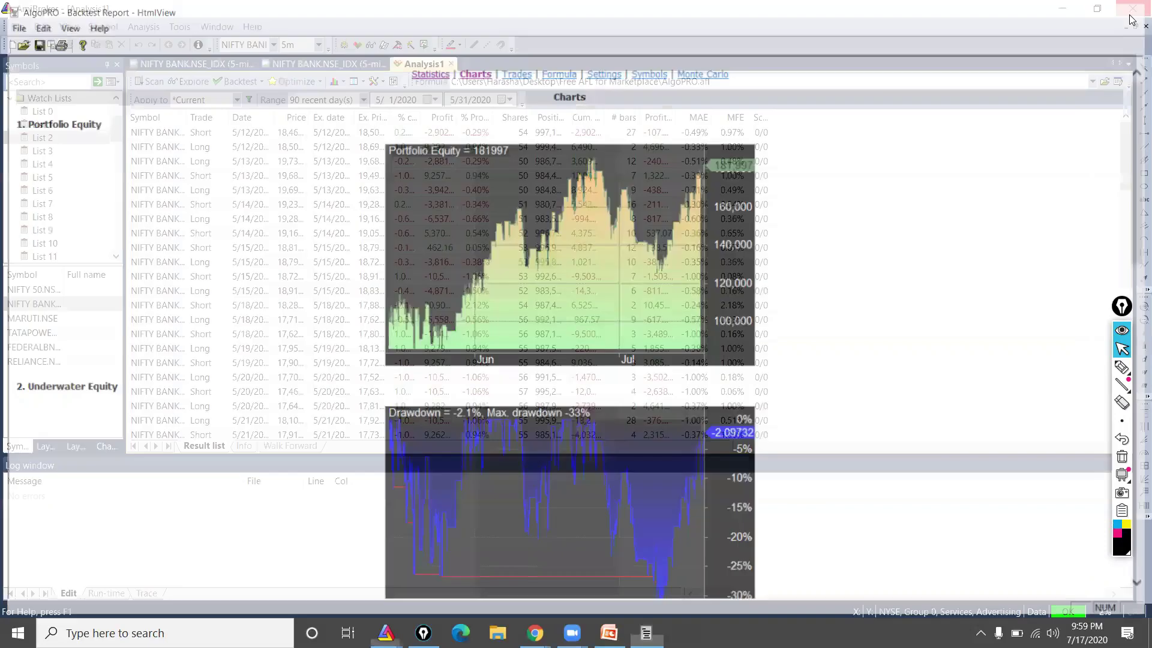
pyautogui.click(351, 65)
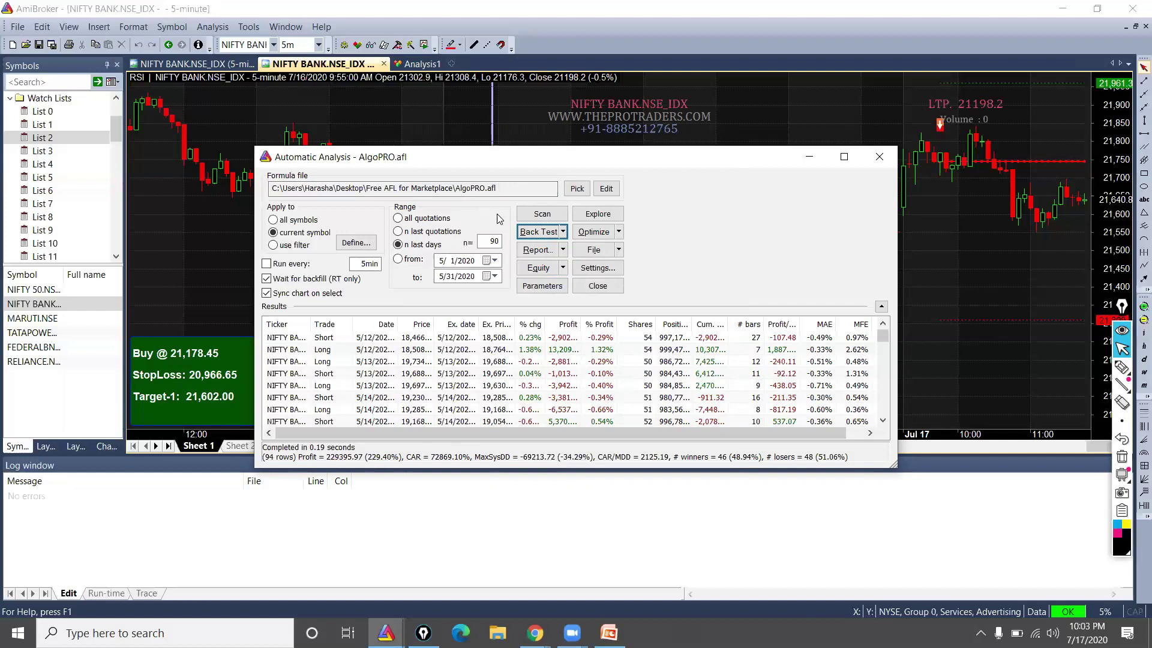
# Backtest AlgoPRO.afl on the current symbol NIFTY BANK in Automatic Analysis and select the first trade in the results.
pyautogui.click(527, 236)
pyautogui.click(364, 339)
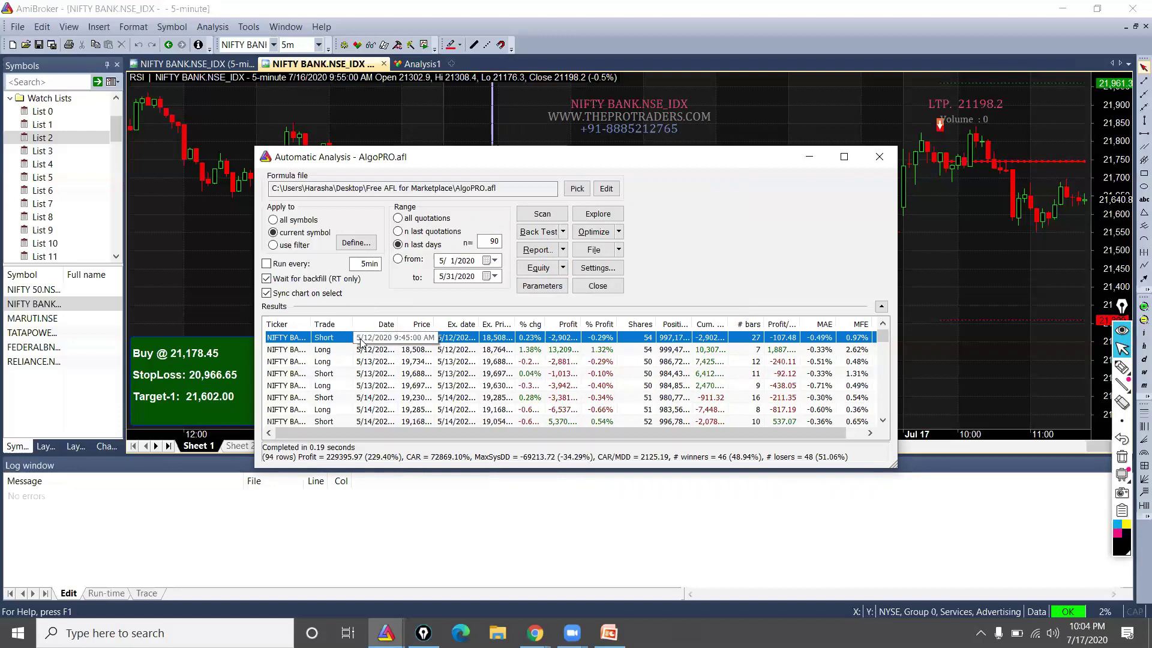
pyautogui.click(533, 229)
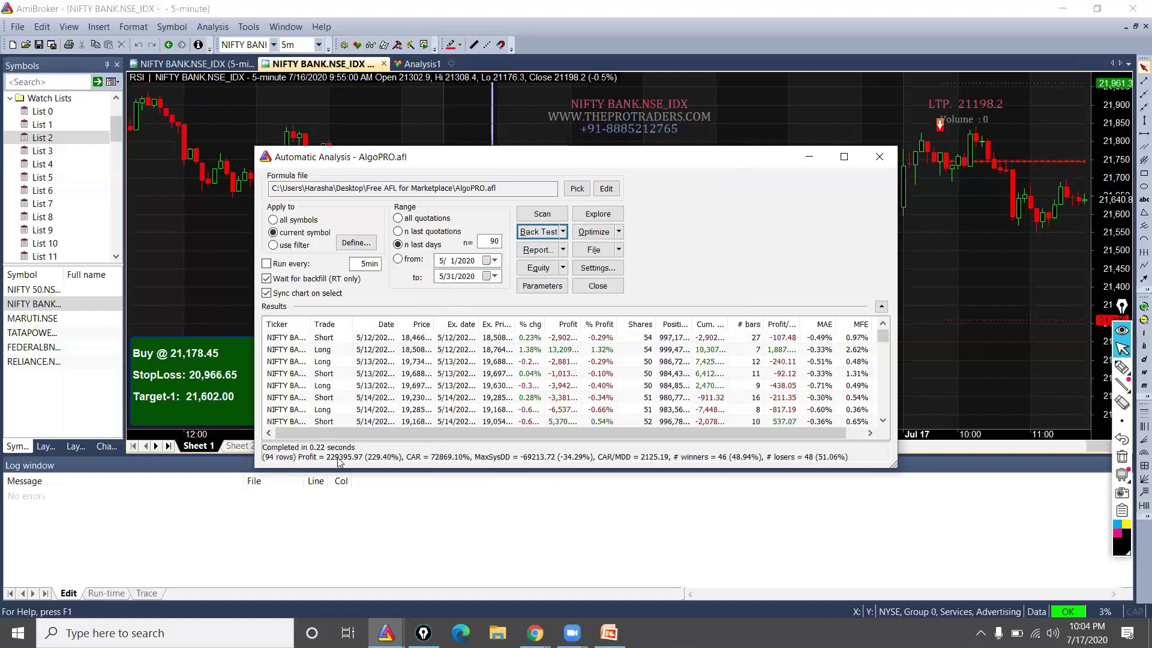
pyautogui.click(649, 339)
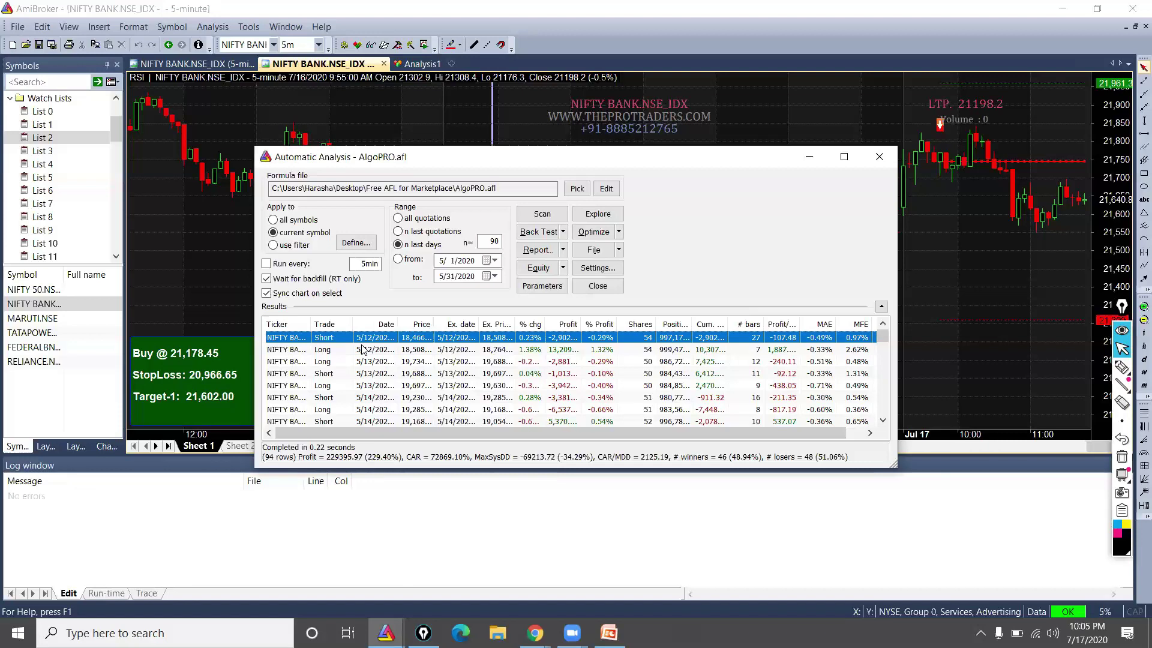
# Turn off Intraday Mode in the AlgoPRO parameters and rerun the backtest on NIFTY BANK.
pyautogui.click(541, 290)
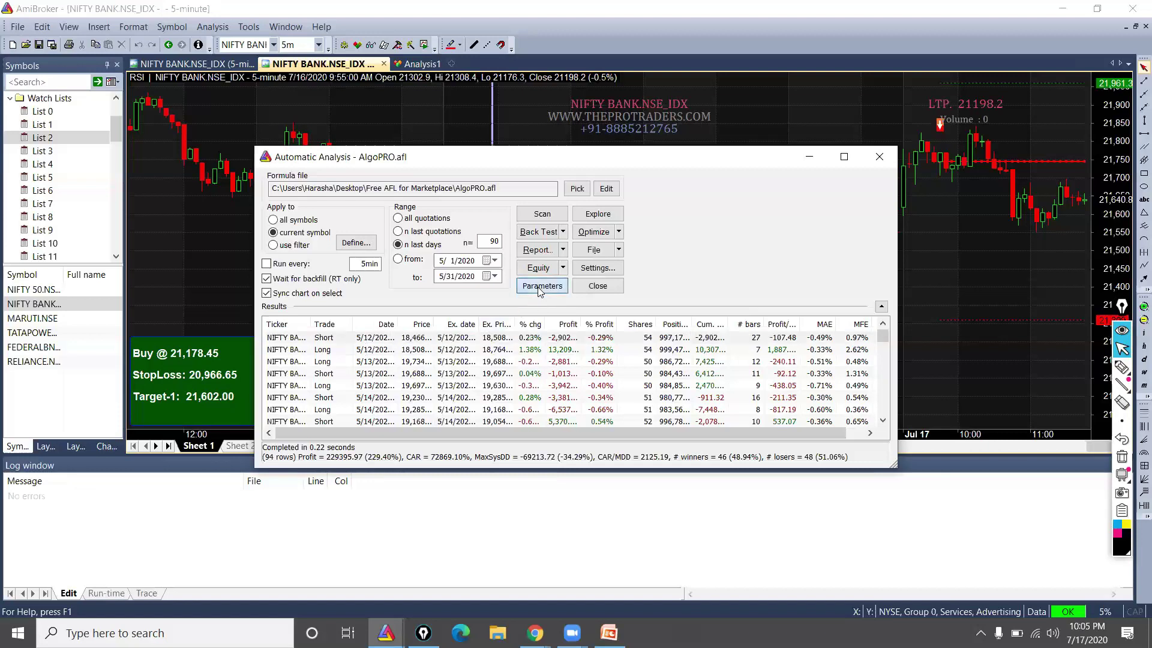
pyautogui.click(563, 212)
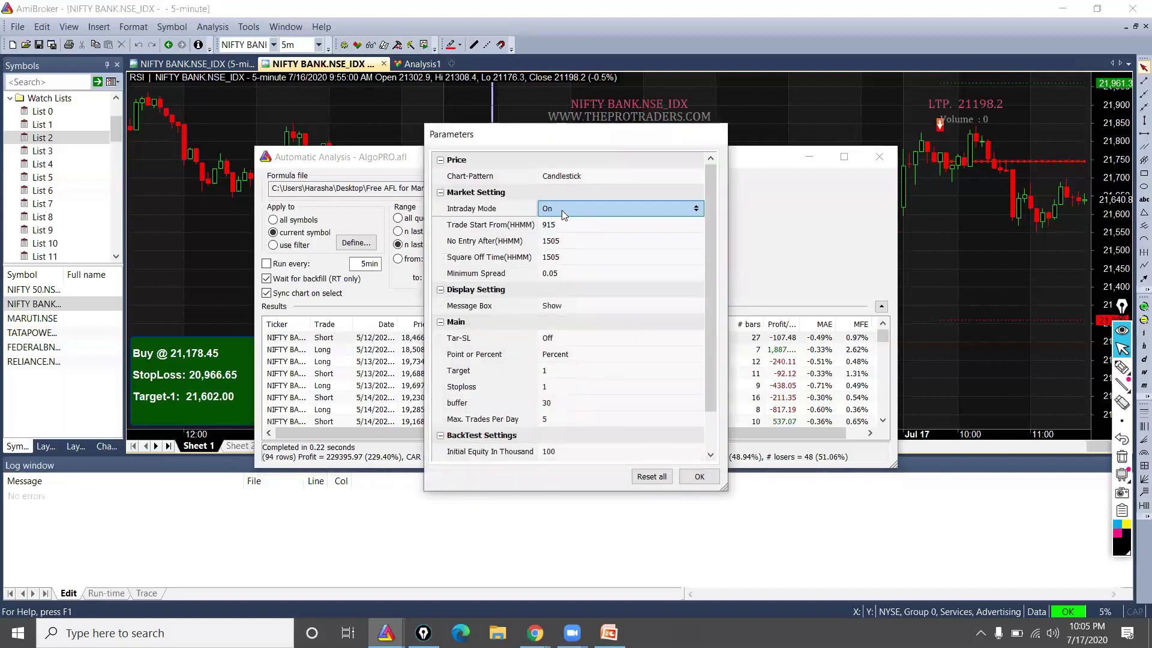
pyautogui.click(581, 209)
pyautogui.click(564, 220)
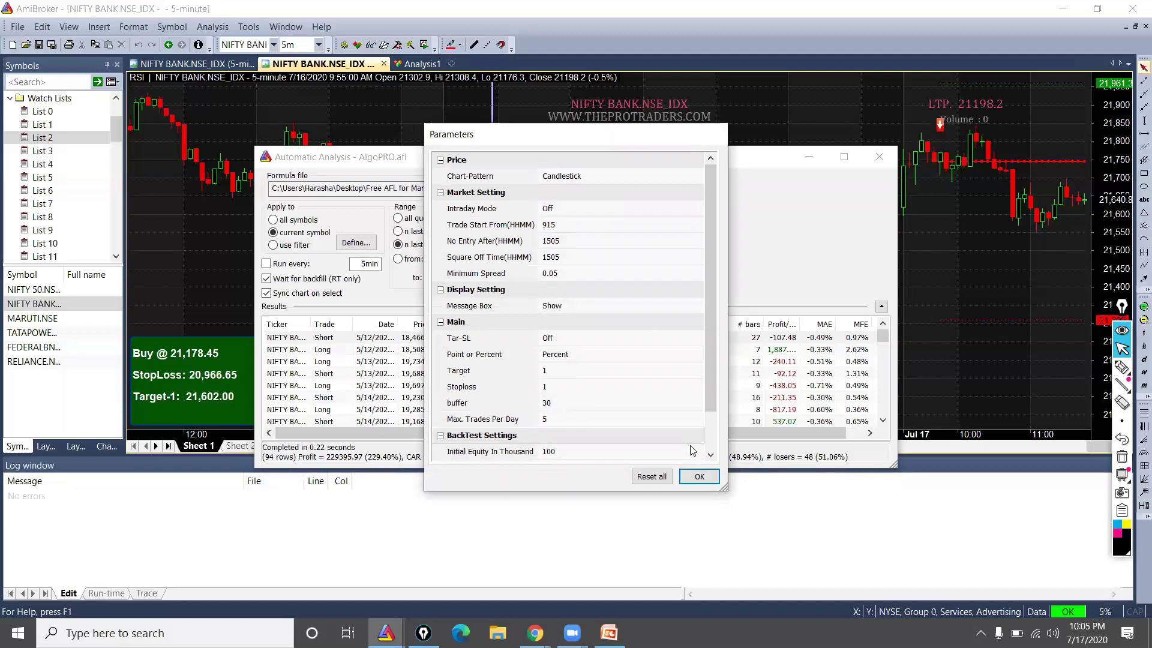
pyautogui.click(699, 477)
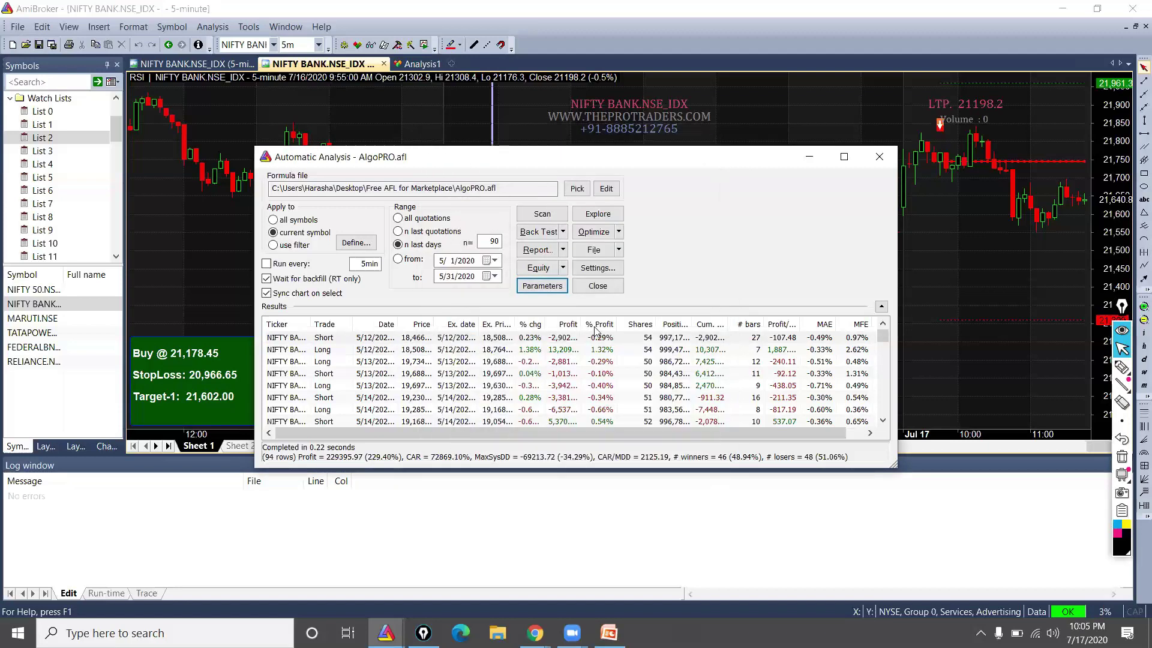
pyautogui.click(545, 232)
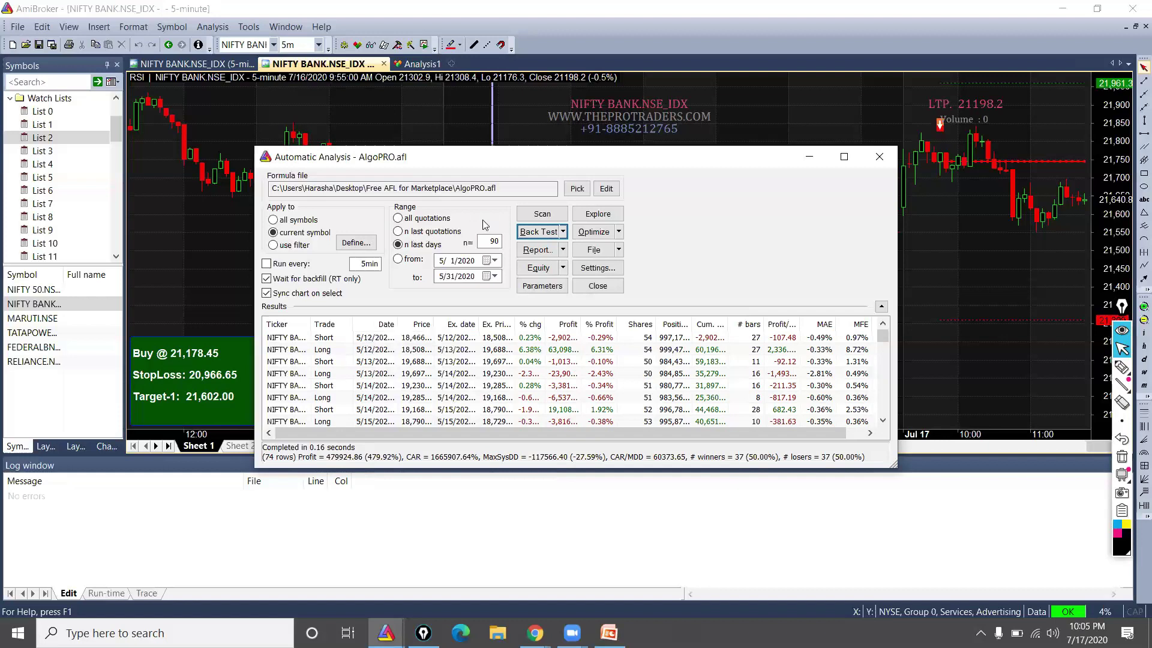
# Switch the analysis range to the dates 5/1/2020 to 5/31/2020 and backtest AlgoPRO for that period.
pyautogui.click(414, 246)
pyautogui.click(398, 259)
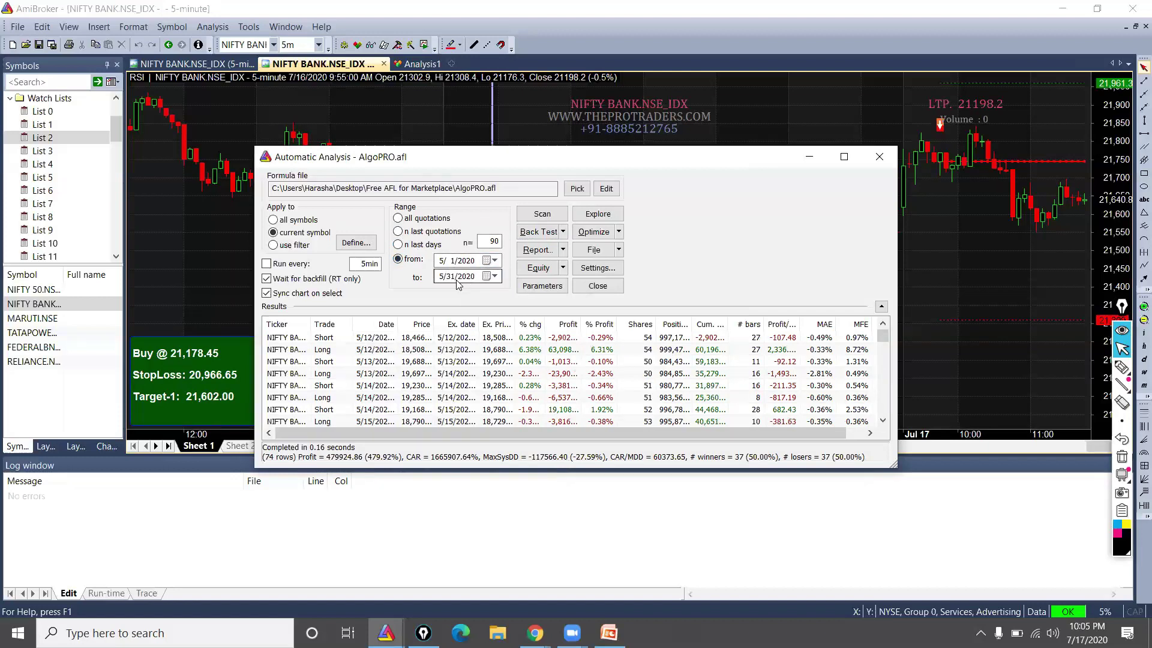
pyautogui.click(540, 234)
pyautogui.click(539, 234)
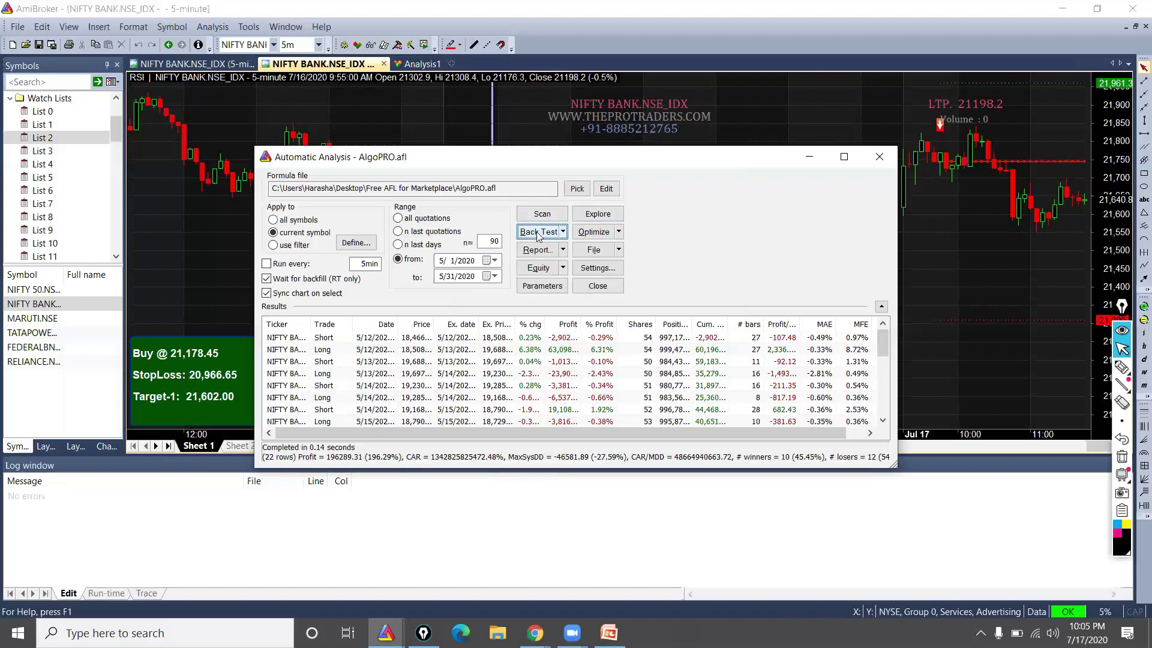
# Set the date range to 6/1/2020 through 6/30/2020 and run the backtest for June.
pyautogui.click(492, 260)
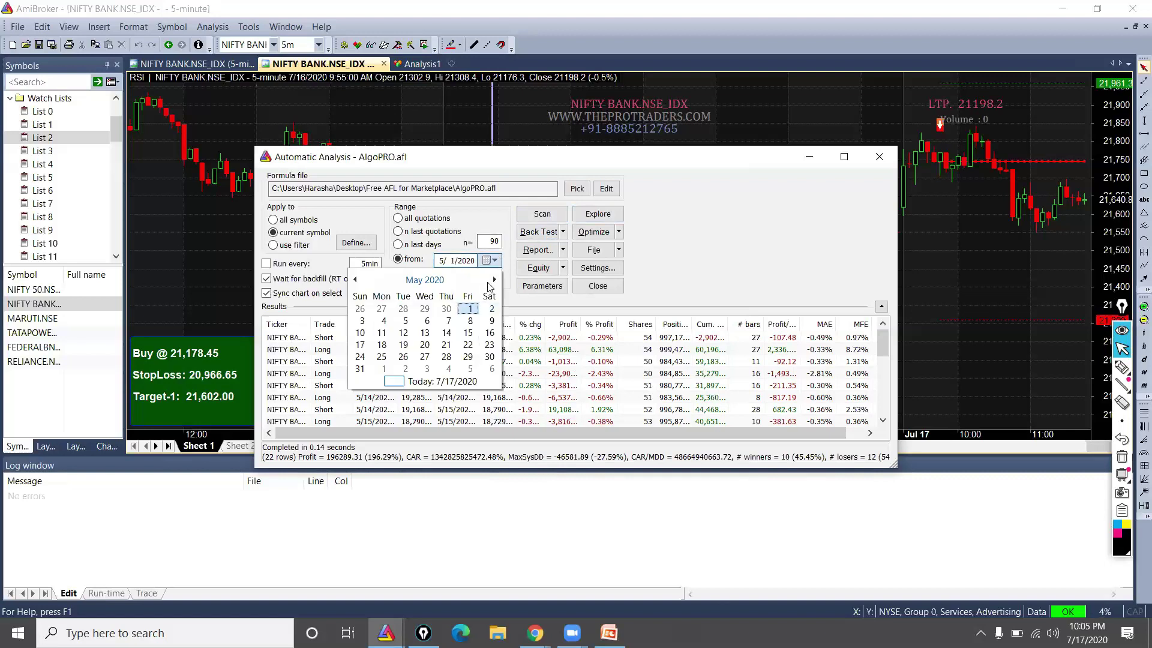
pyautogui.click(387, 368)
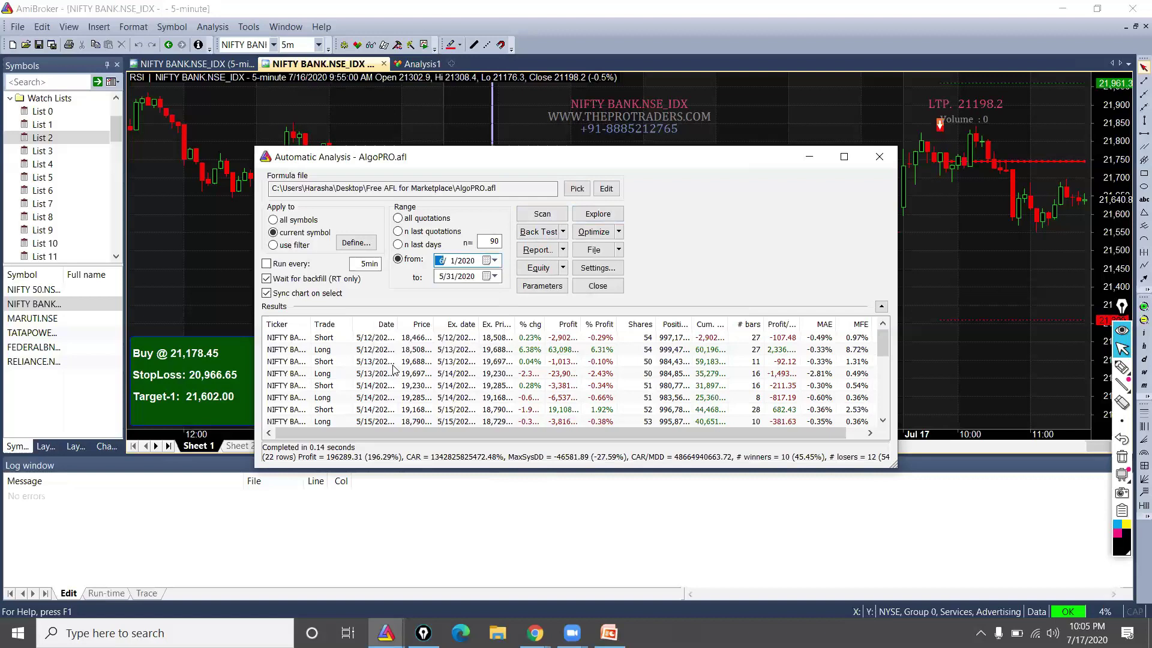
pyautogui.click(494, 276)
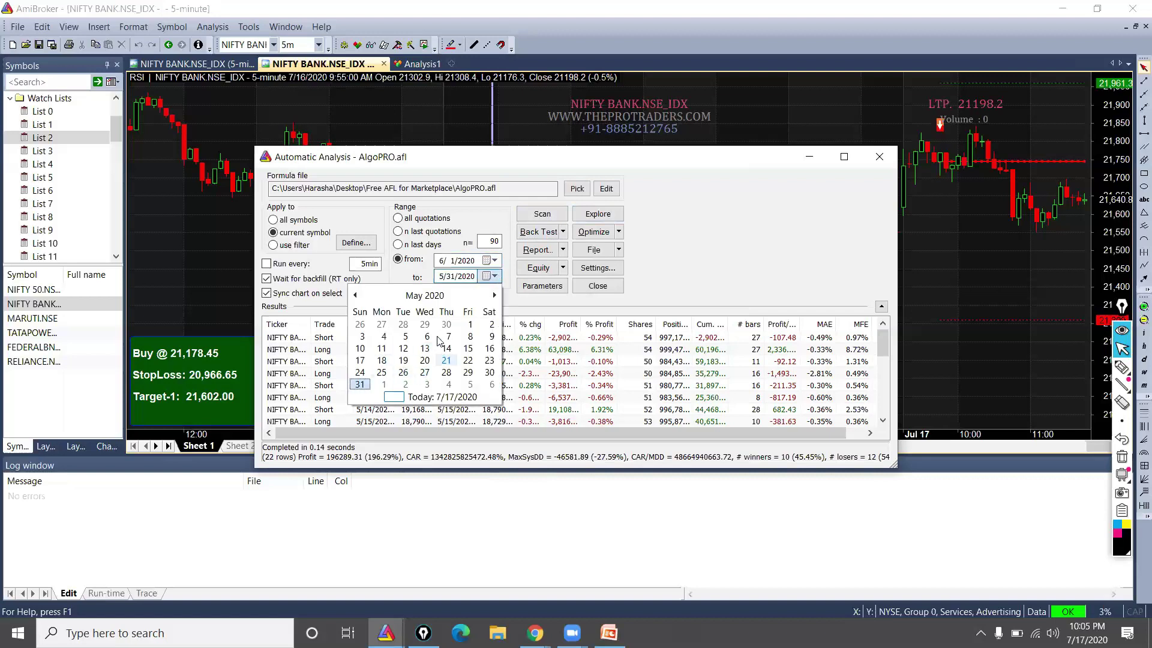
pyautogui.click(494, 295)
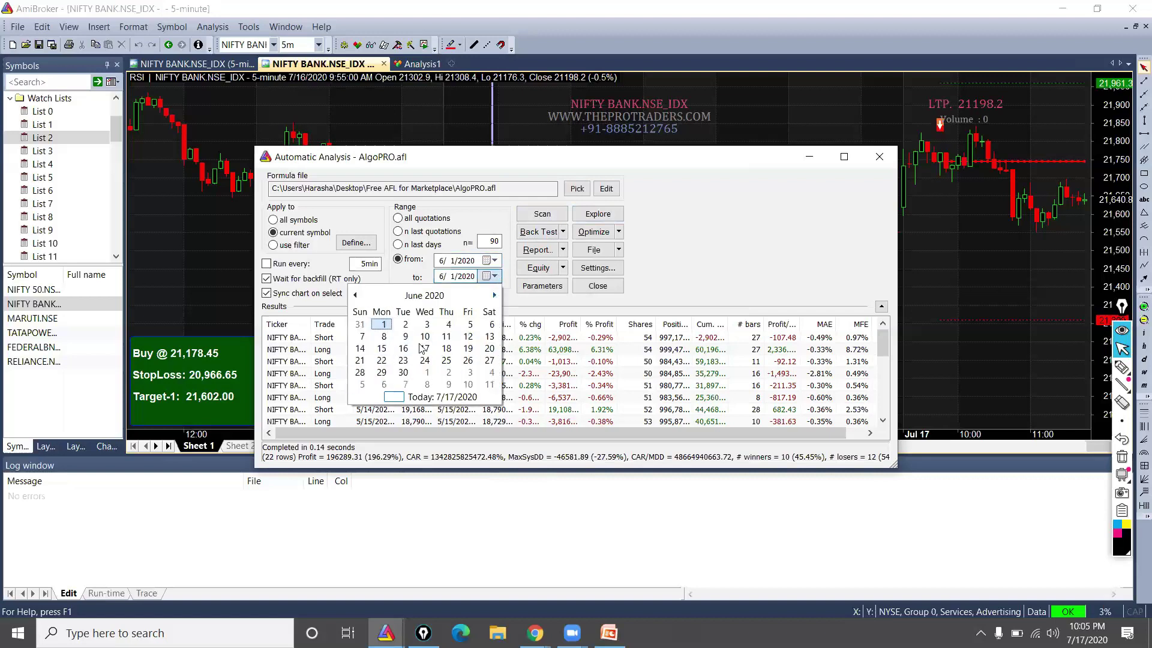
pyautogui.click(400, 372)
pyautogui.click(524, 232)
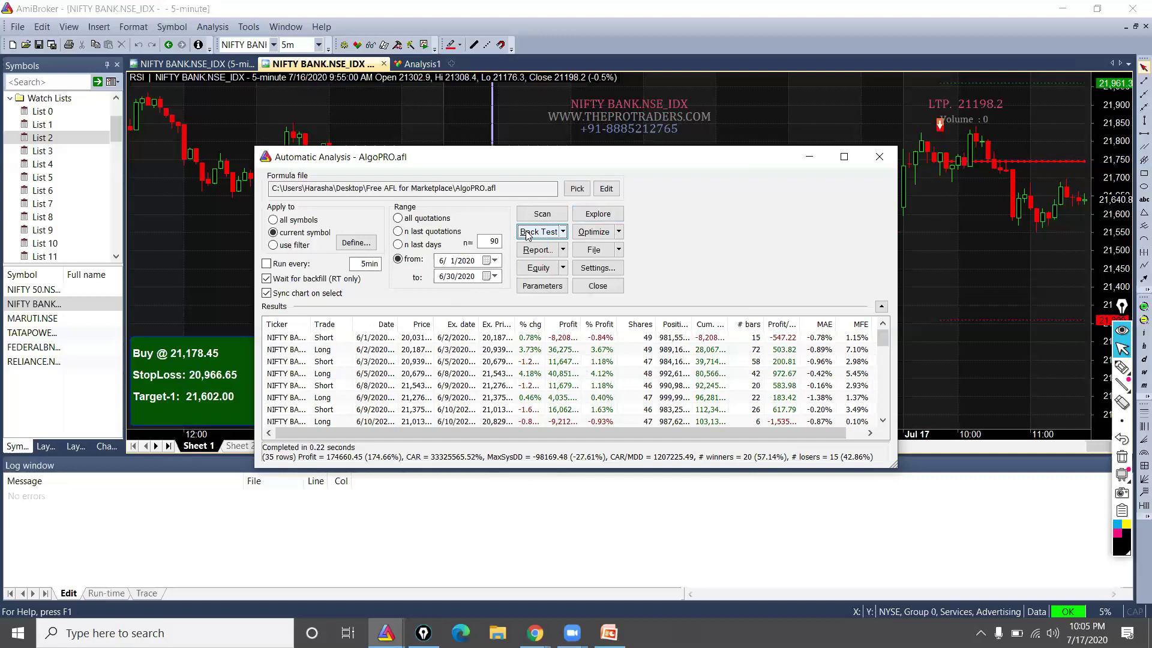
# Set the date range to 7/1/2020 through 7/17/2020 and run the backtest for July.
pyautogui.click(494, 260)
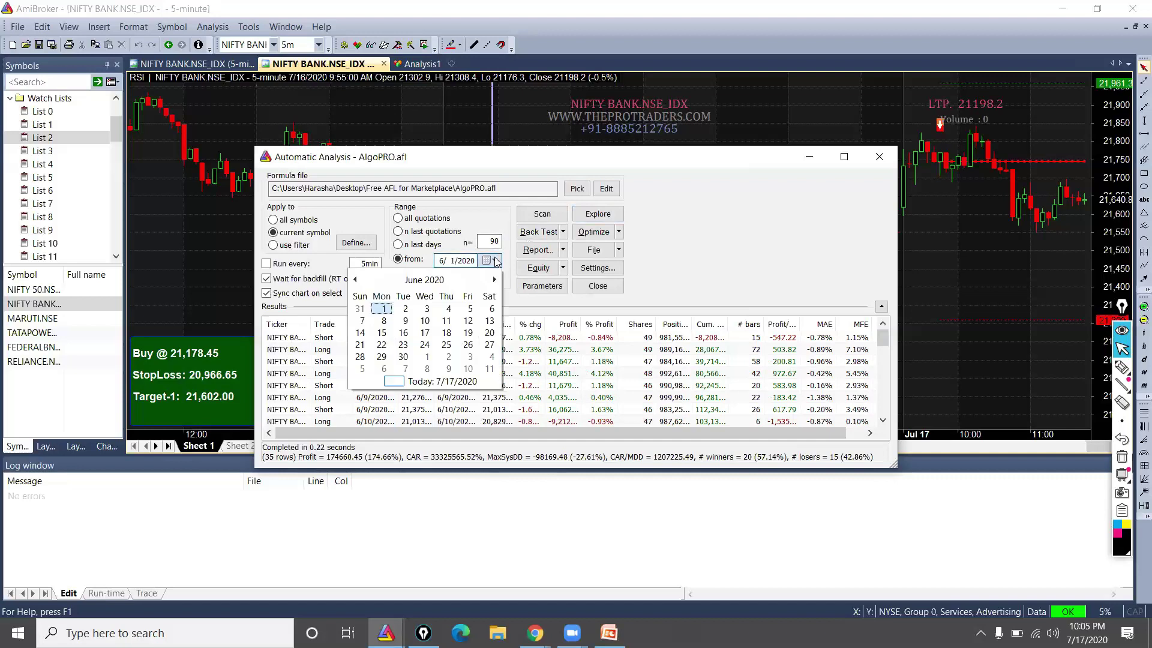
pyautogui.click(494, 279)
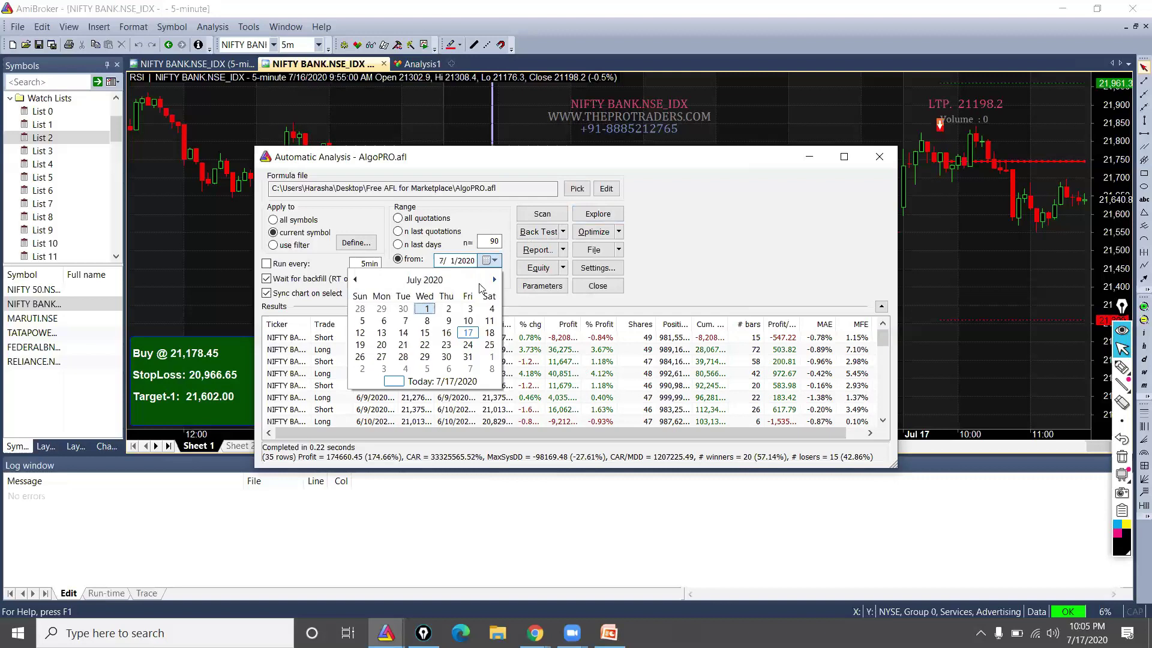
pyautogui.click(427, 310)
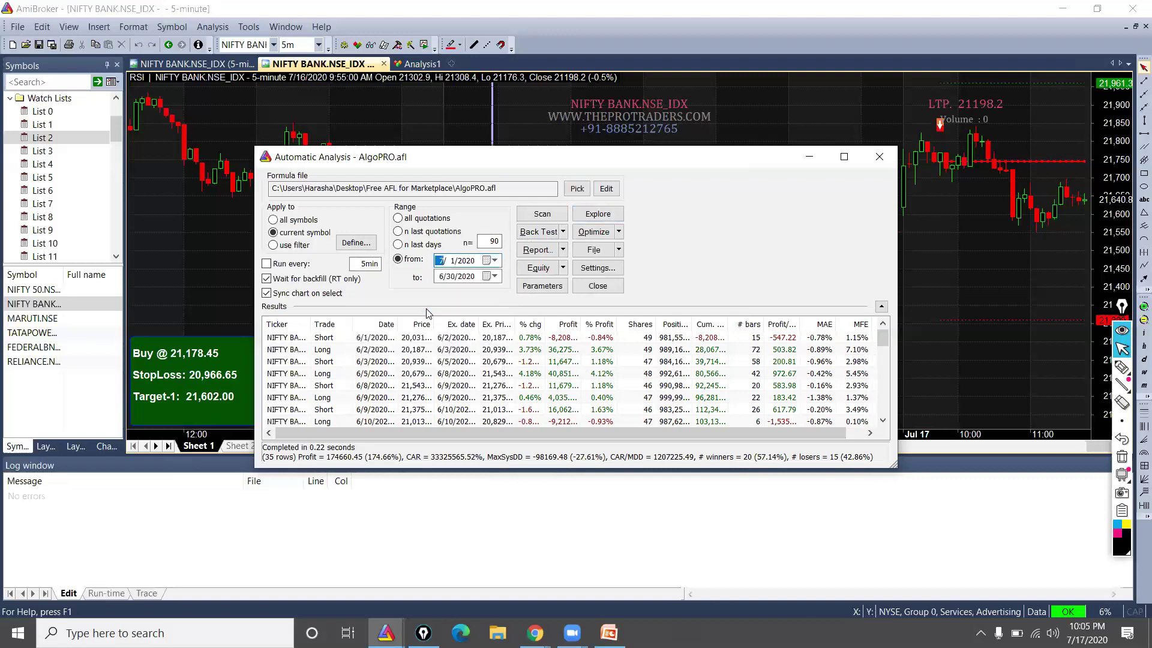
pyautogui.click(496, 276)
pyautogui.click(493, 296)
pyautogui.click(468, 350)
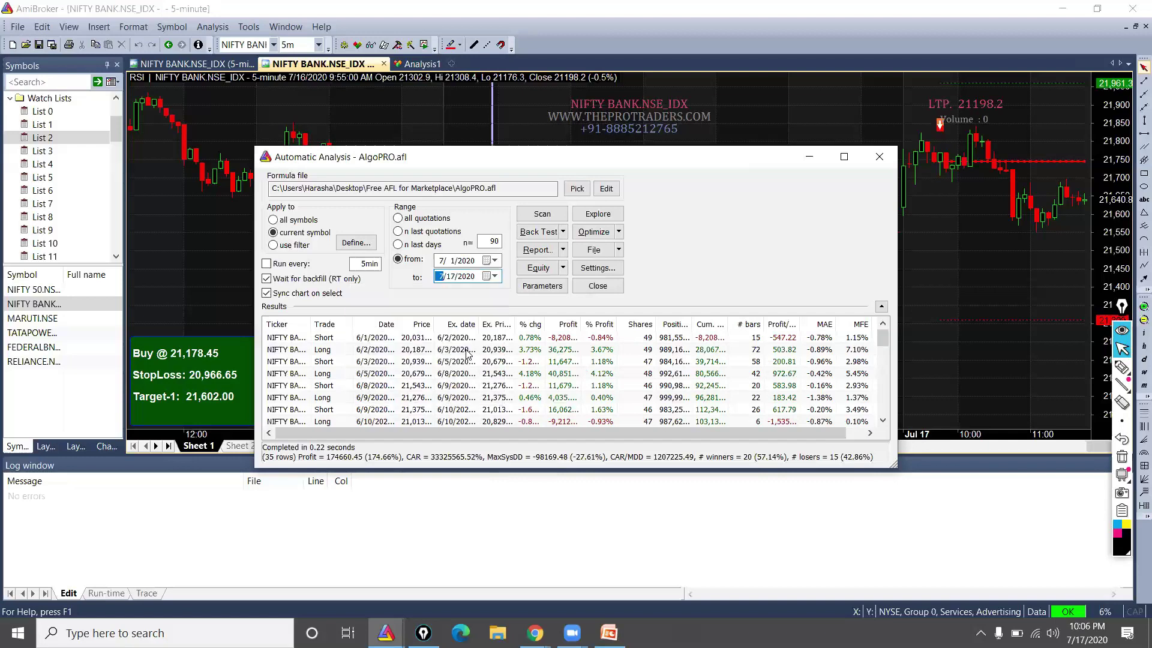
pyautogui.click(522, 236)
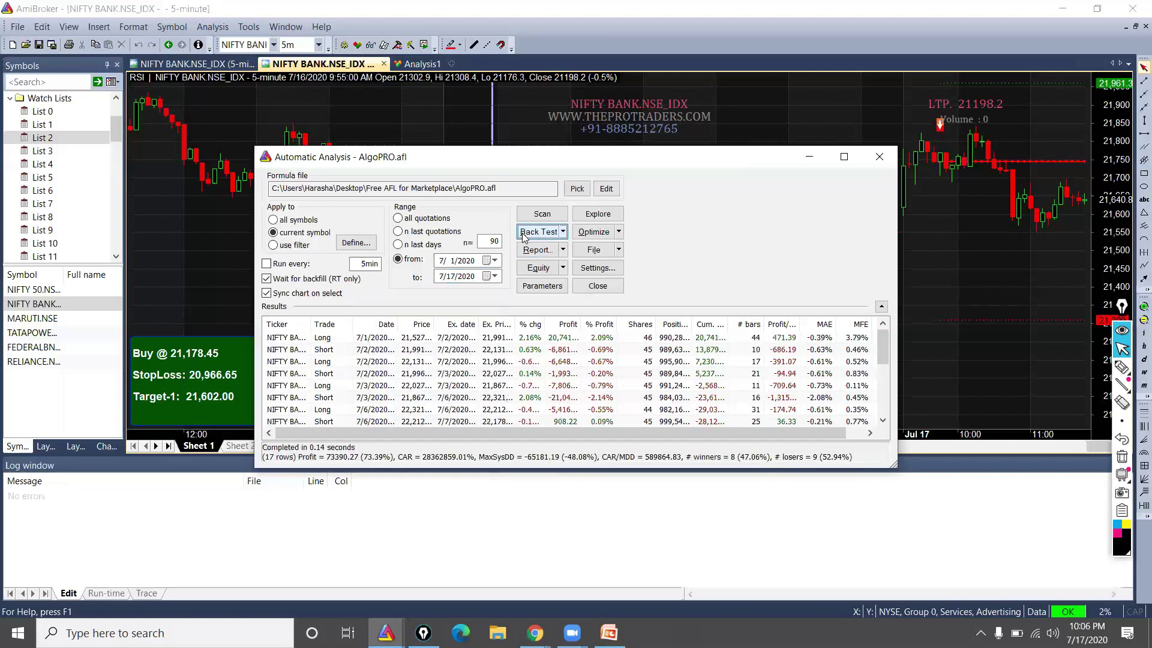
# Maximize the Automatic Analysis window, turn Intraday Mode back on in the parameters and rerun the July backtest.
pyautogui.click(843, 158)
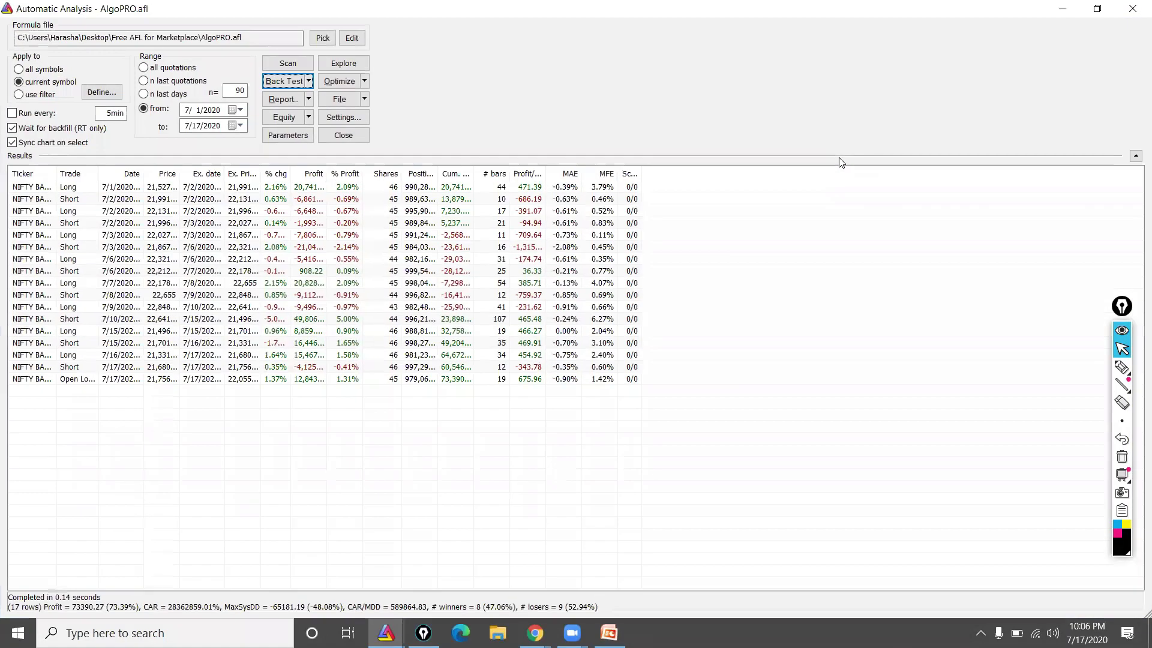
pyautogui.click(296, 136)
pyautogui.click(557, 212)
pyautogui.click(675, 402)
pyautogui.click(699, 477)
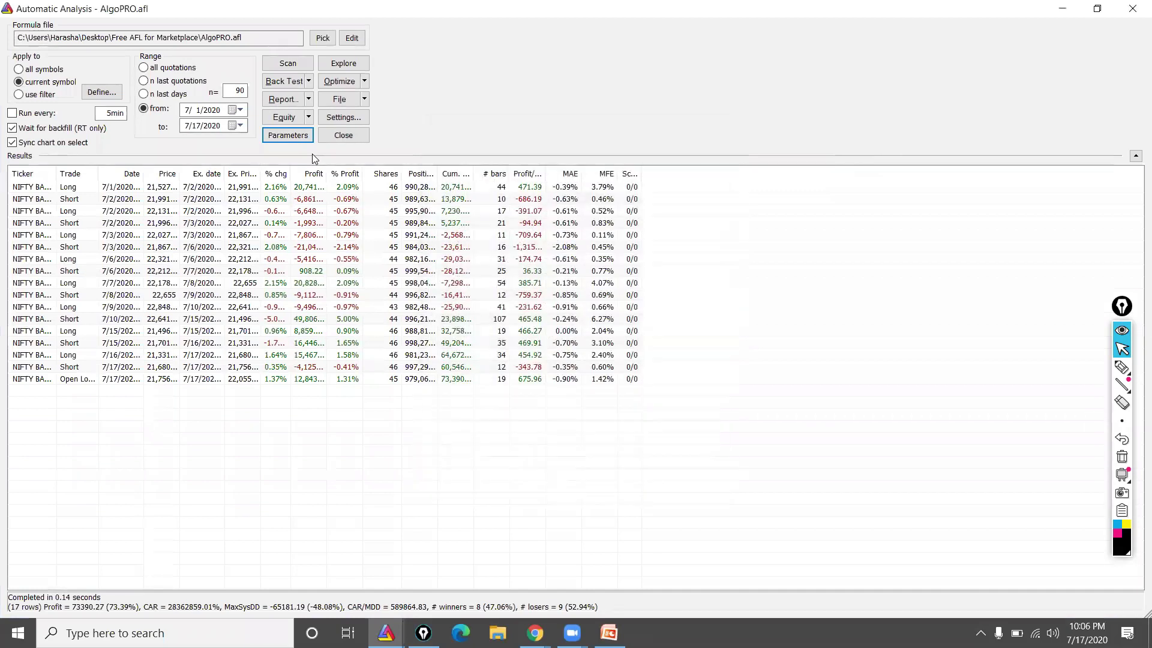
pyautogui.click(272, 83)
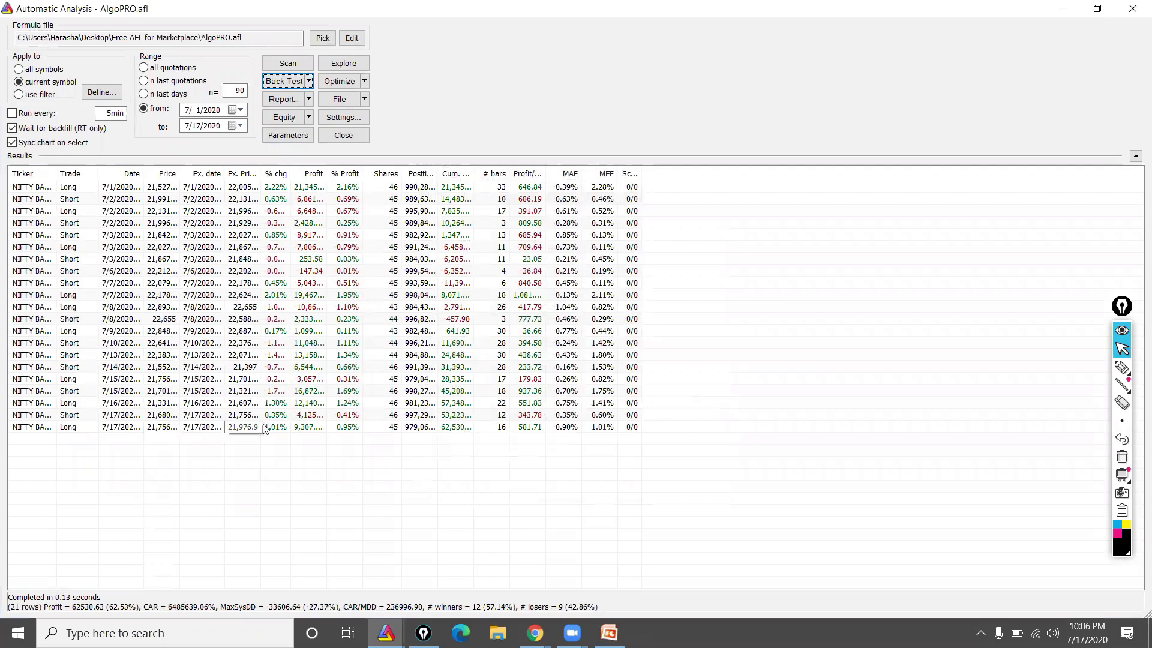
# Widen the Profit column in the results and check the profit of the two 7/17 trades.
pyautogui.moveTo(327, 171); pyautogui.dragTo(373, 171)
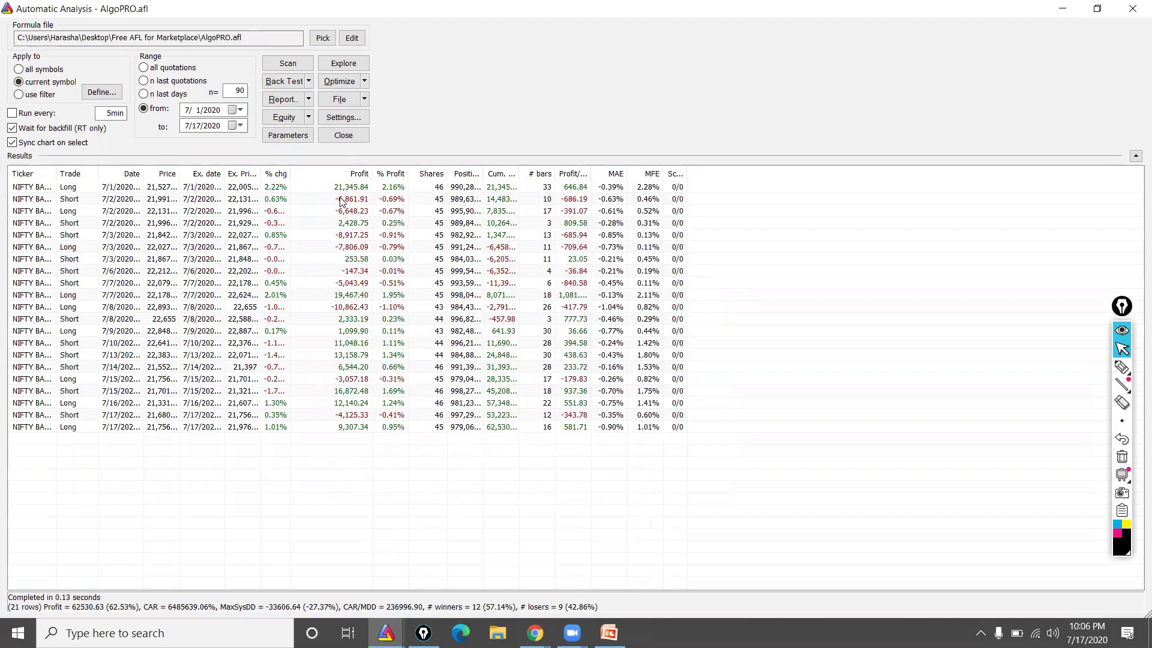
pyautogui.click(120, 428)
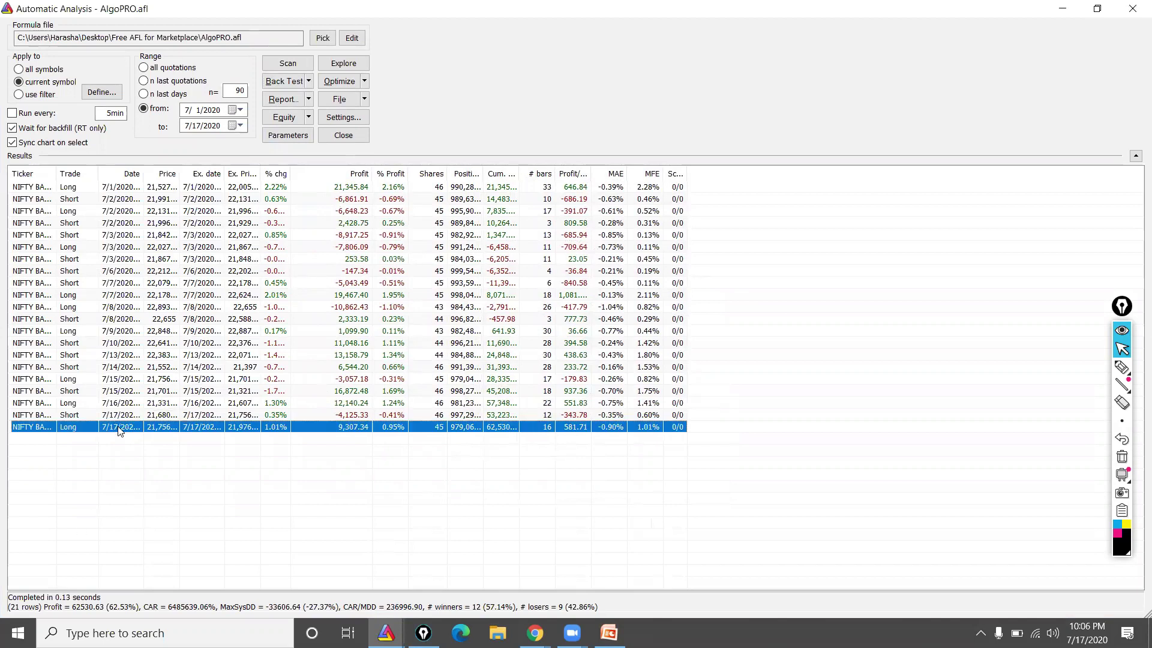
pyautogui.click(338, 417)
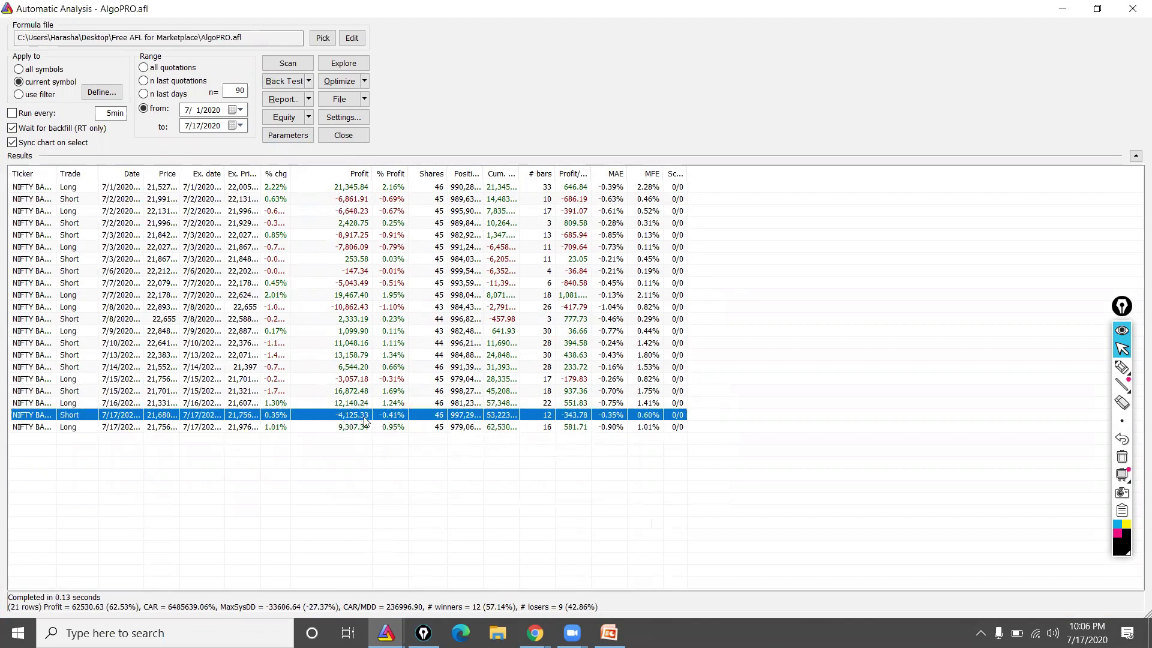
pyautogui.click(351, 427)
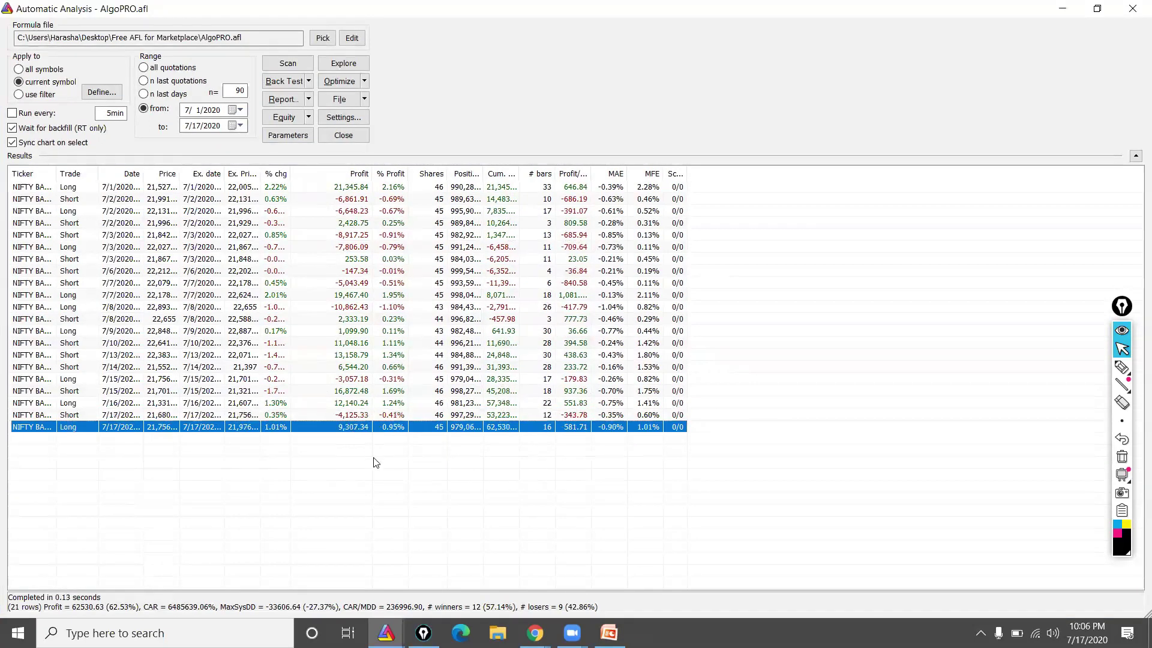
# Check the entry time of the first July trade and compare the share quantities across the trades.
pyautogui.click(118, 192)
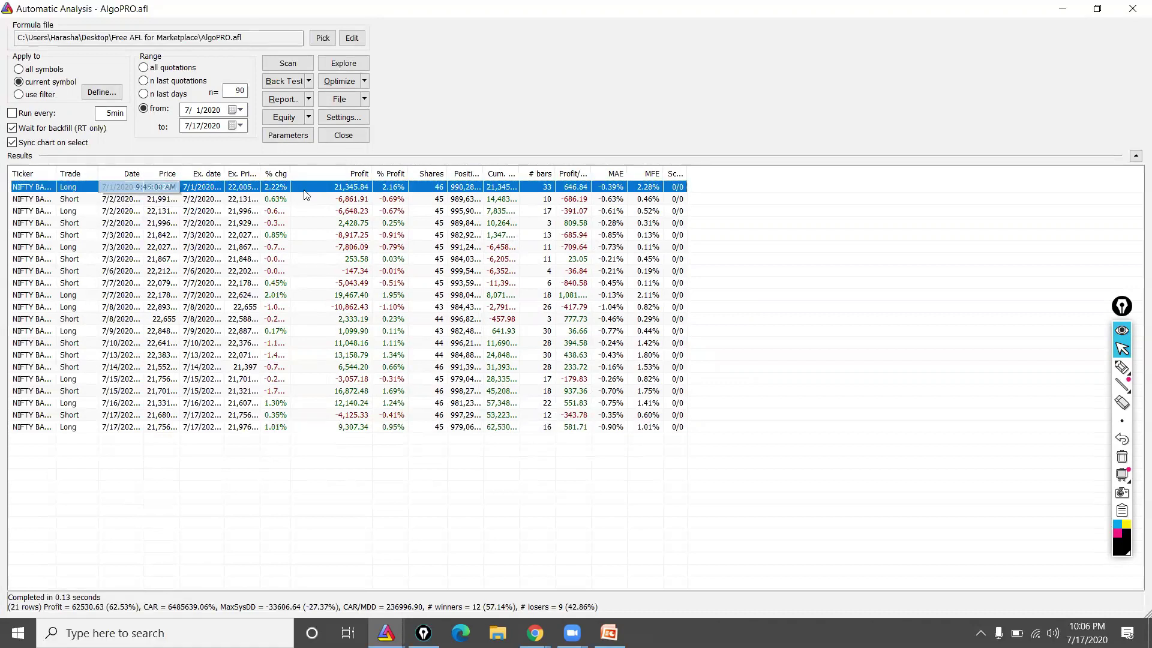
pyautogui.click(442, 203)
pyautogui.click(440, 357)
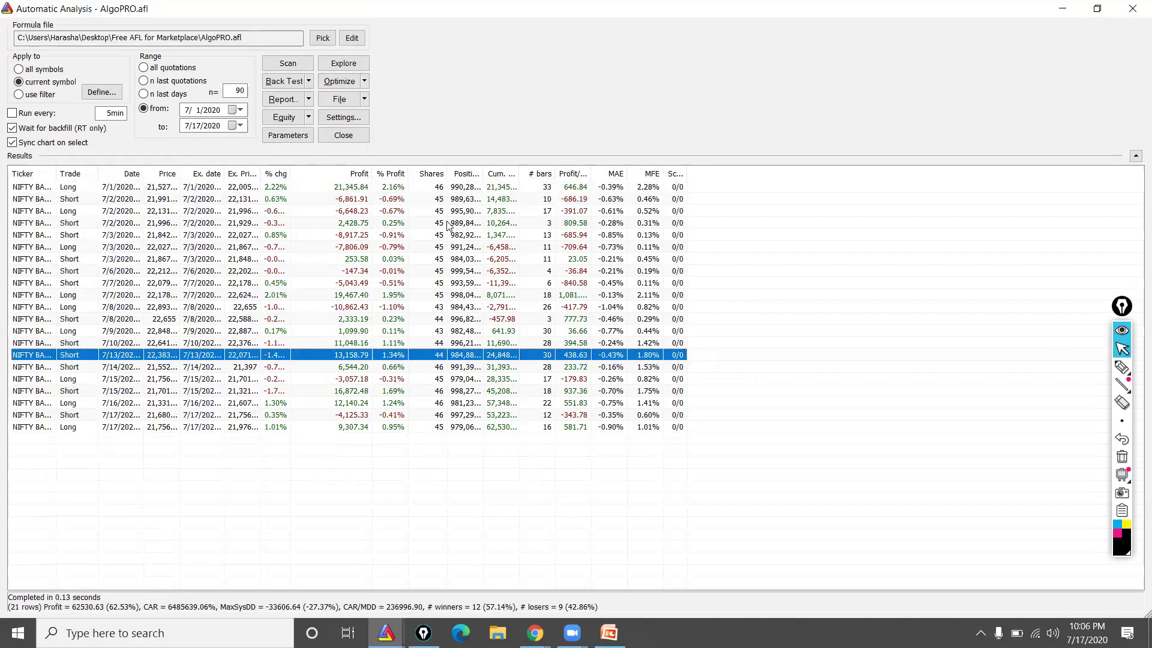
# Go through the July intraday trades one by one from 7/1 to 7/17 and check each profit, then the total profit.
pyautogui.click(438, 190)
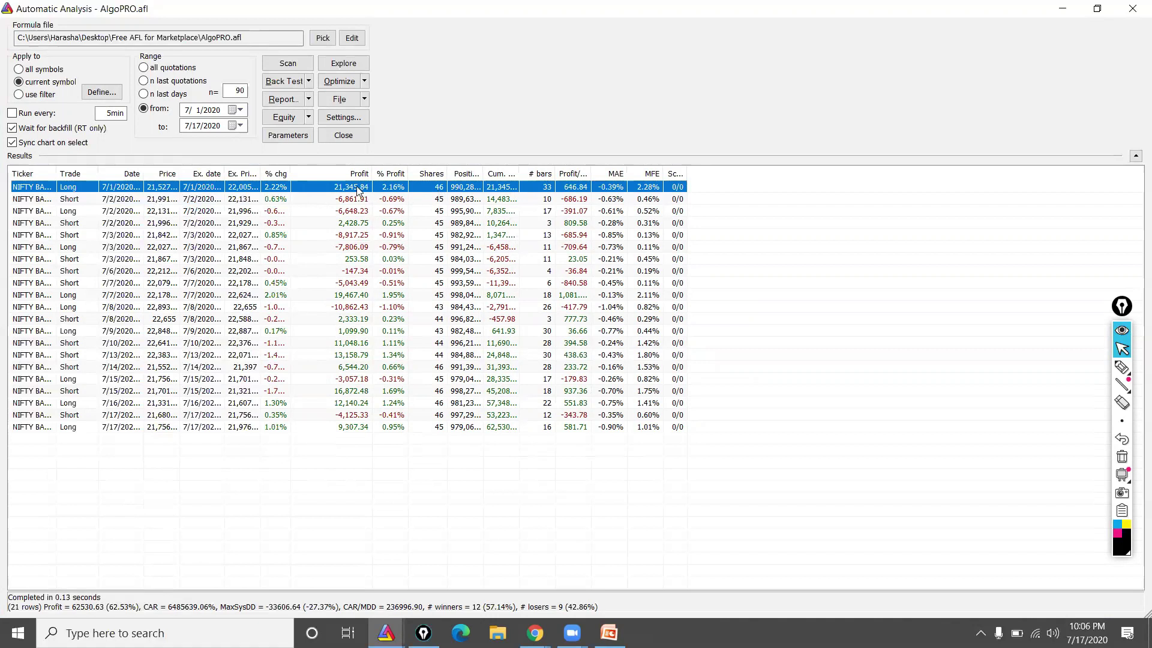
pyautogui.press('Down')
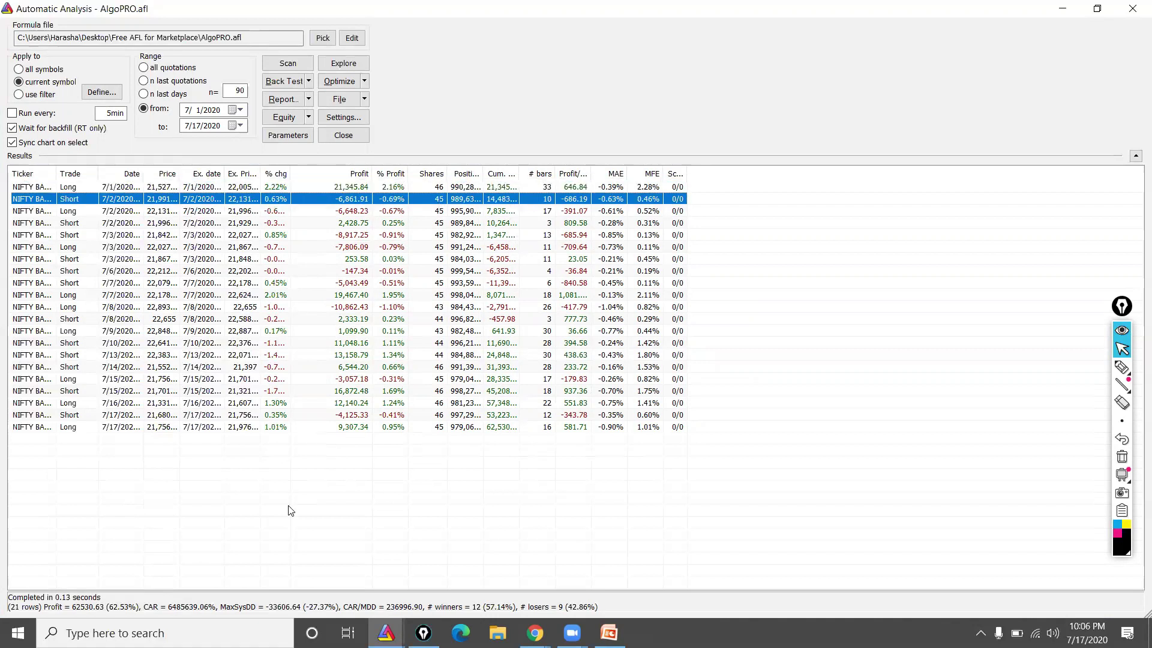
pyautogui.press('Down')
pyautogui.press('Down')
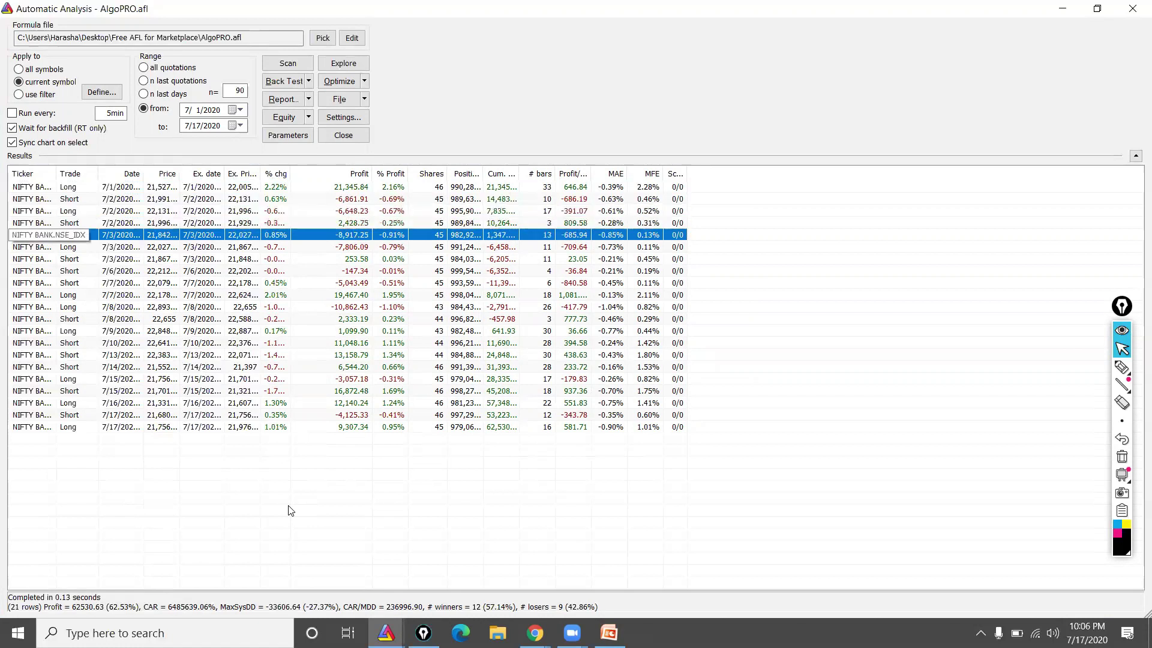
pyautogui.press('Down')
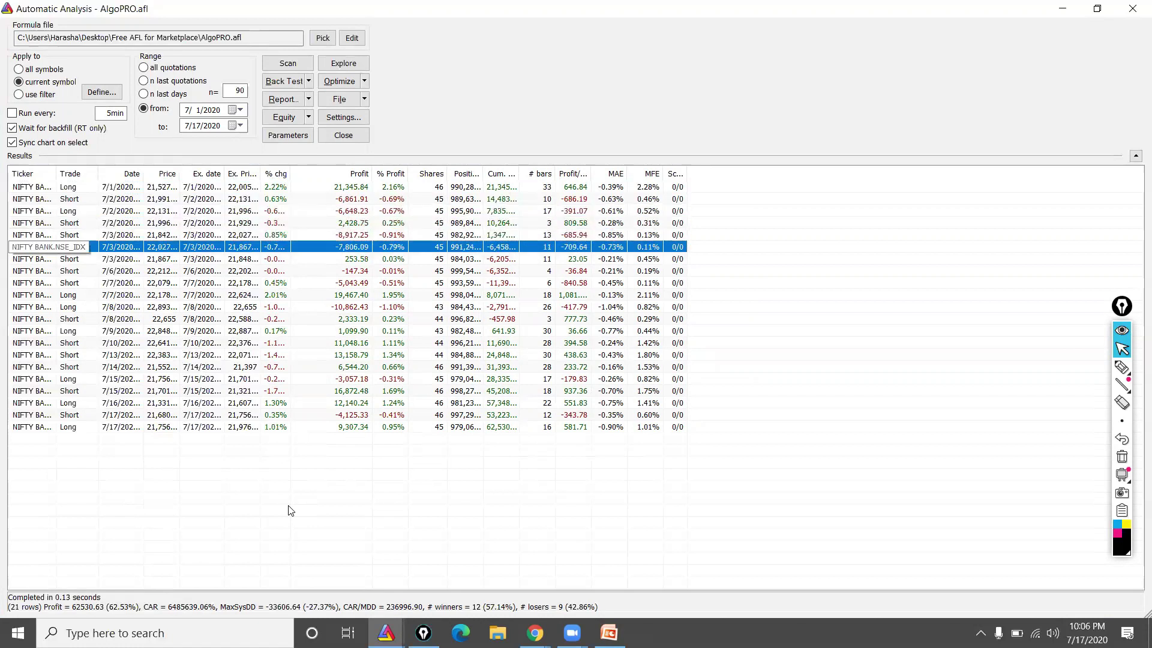
pyautogui.press('Down')
pyautogui.press('Down')
pyautogui.press('Down')
pyautogui.press('Down')
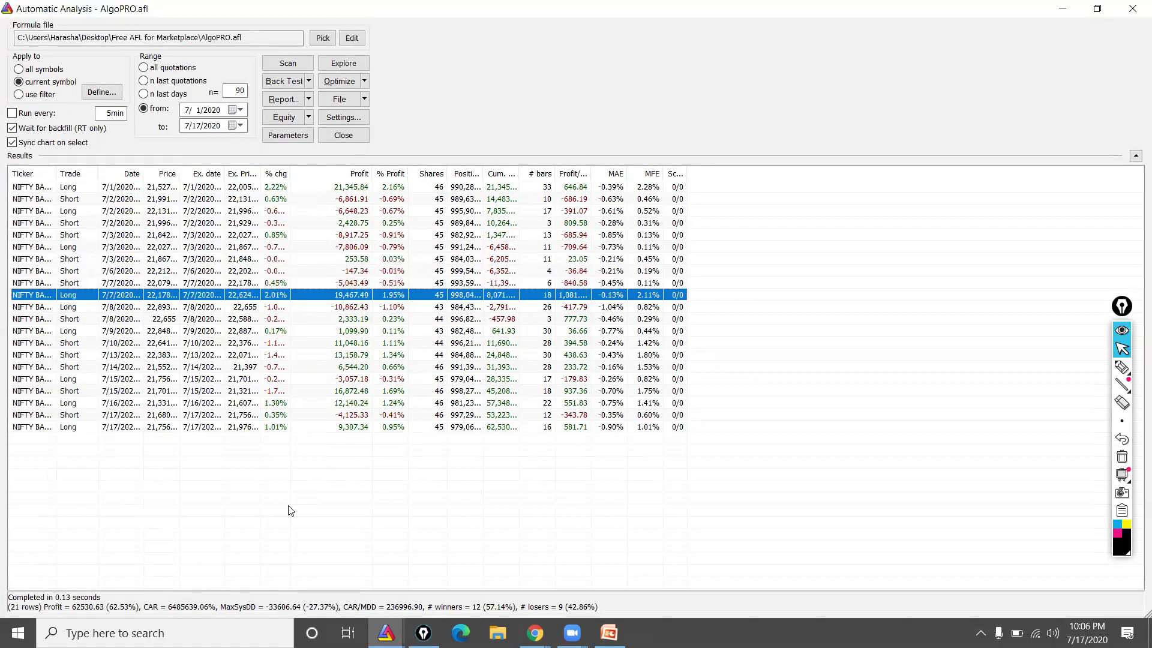
pyautogui.press('Down')
pyautogui.press('Down')
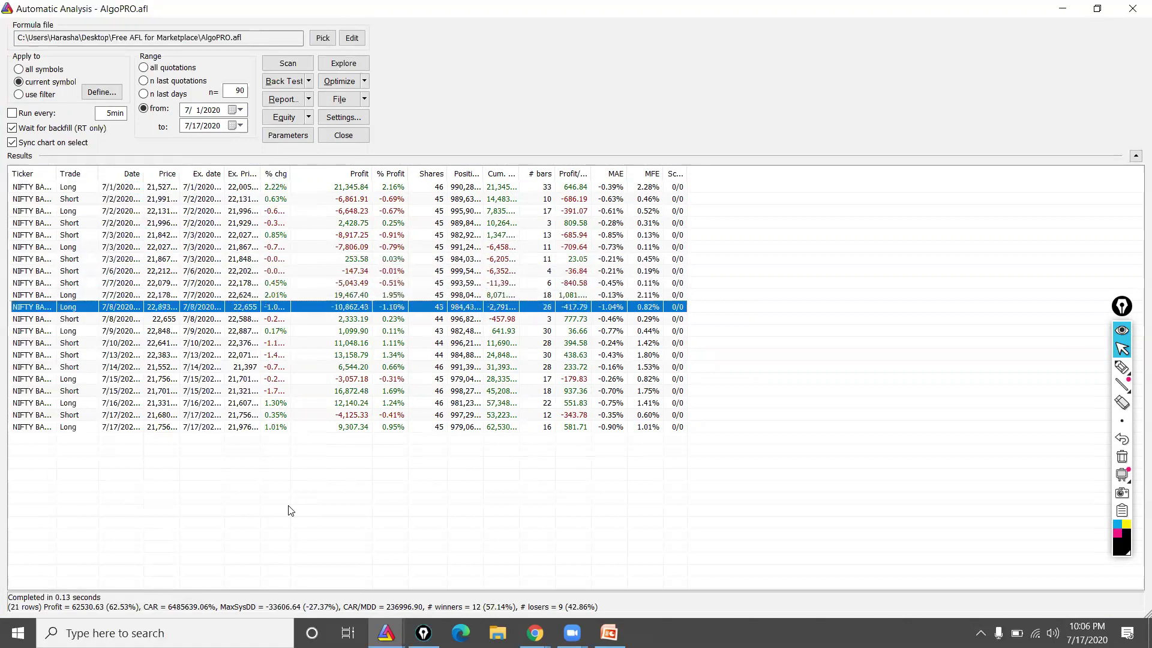
pyautogui.press('Down')
pyautogui.press('Down')
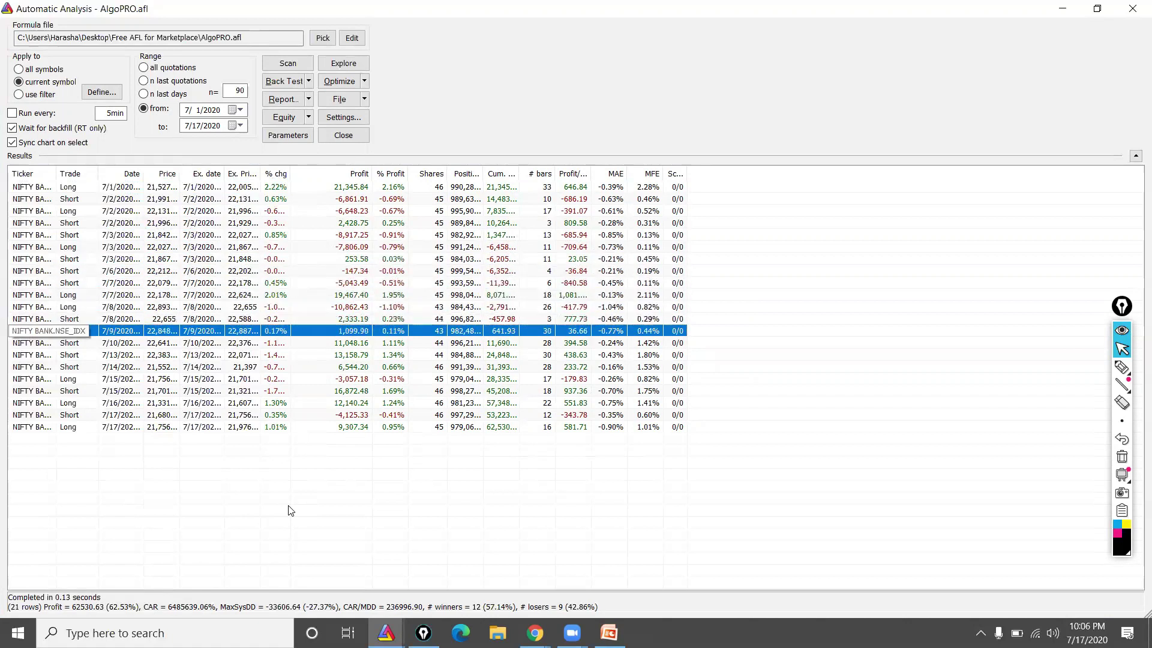
pyautogui.press('Down')
pyautogui.press('Down')
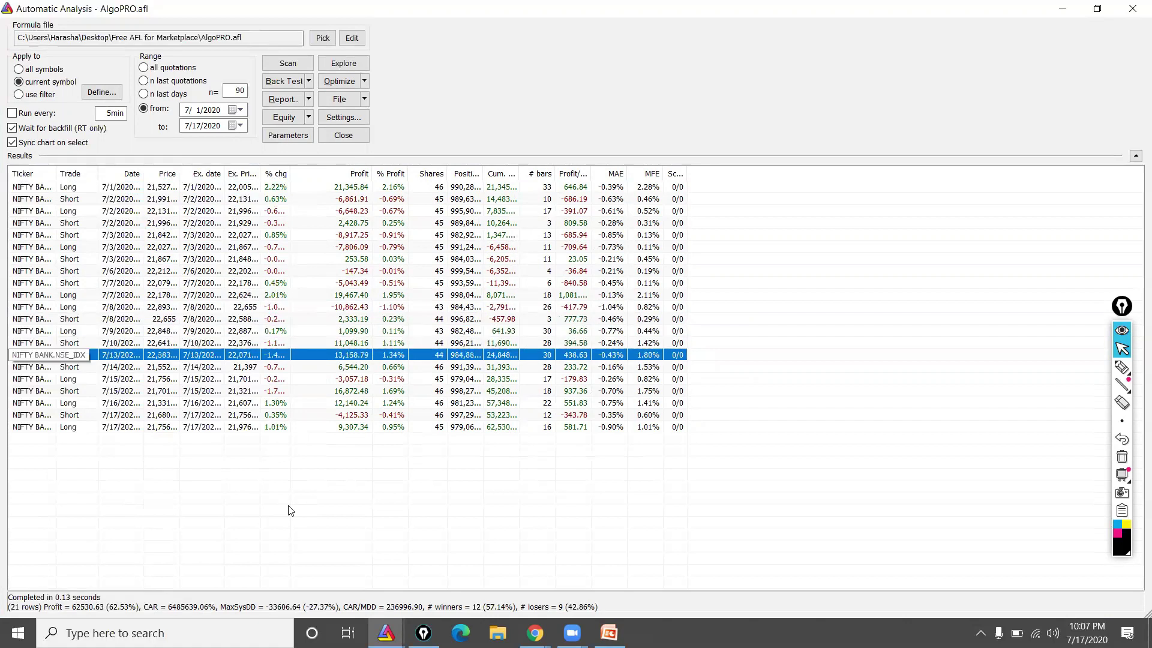
pyautogui.press('Down')
pyautogui.press('Down')
pyautogui.press('Down')
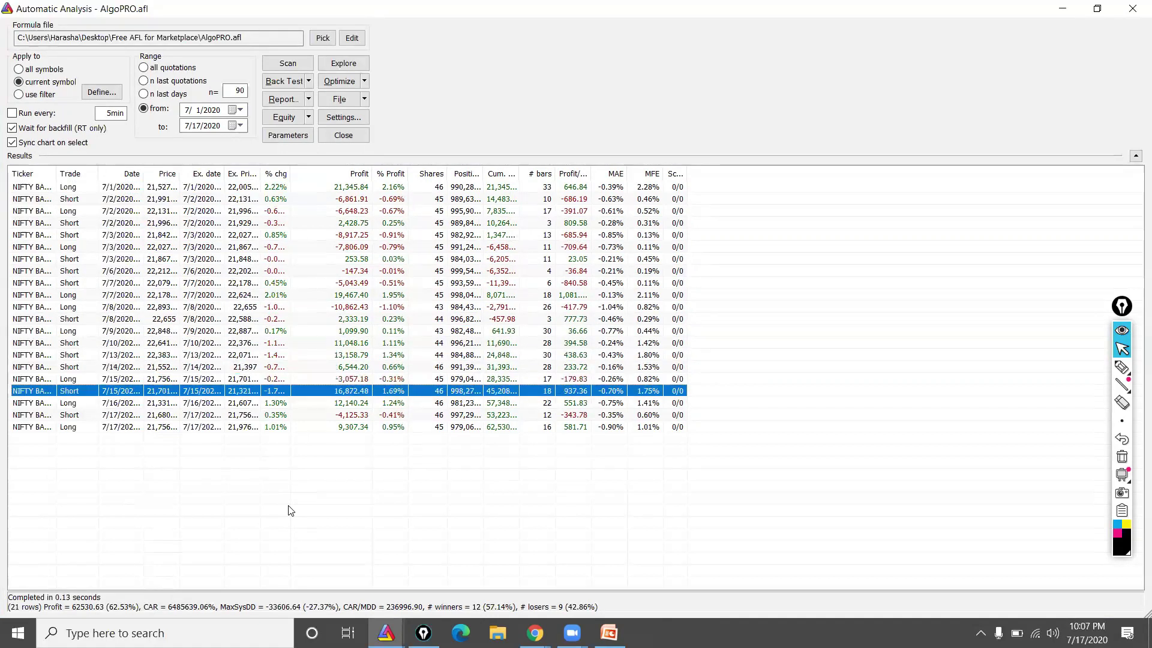
pyautogui.press('Down')
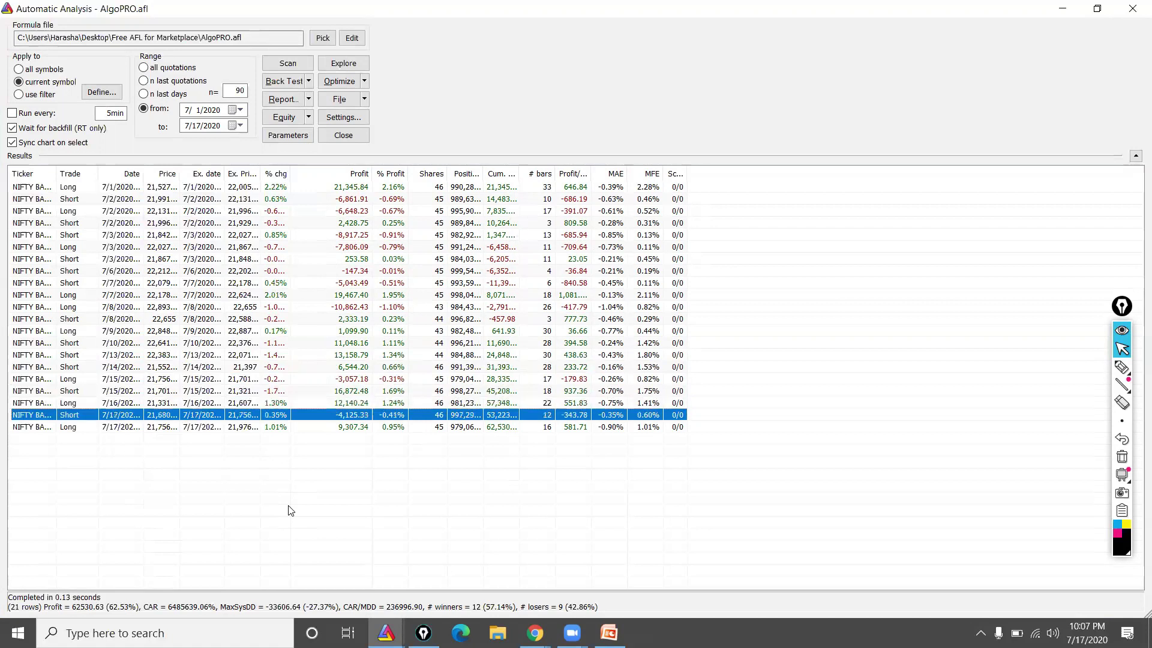
pyautogui.press('Down')
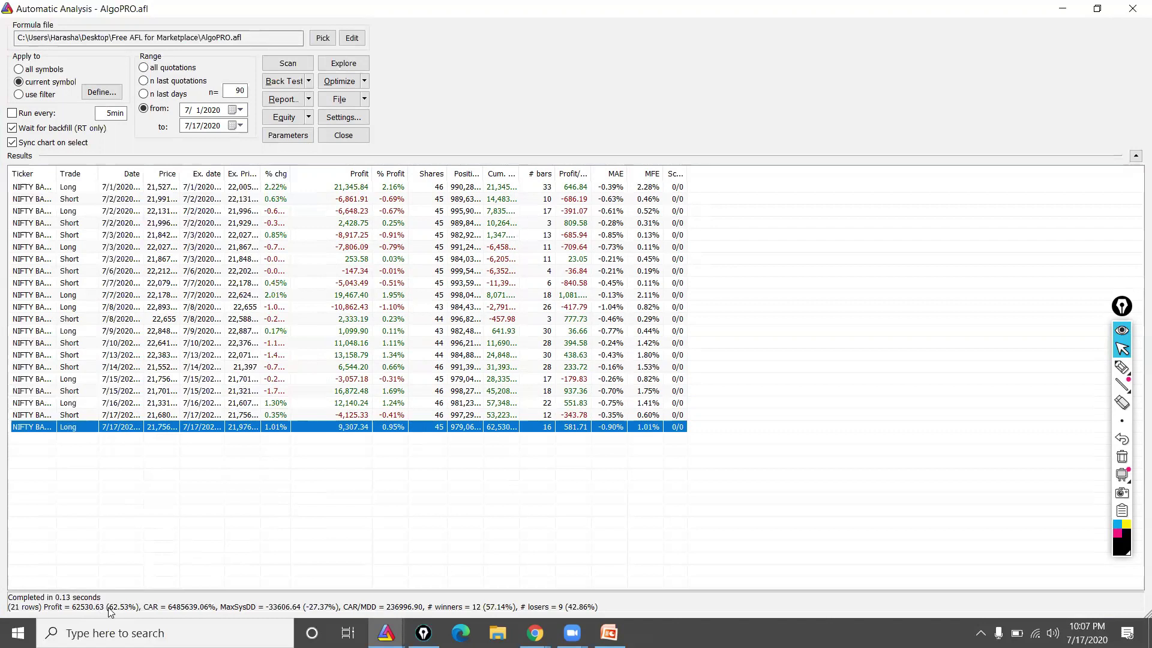
pyautogui.click(149, 557)
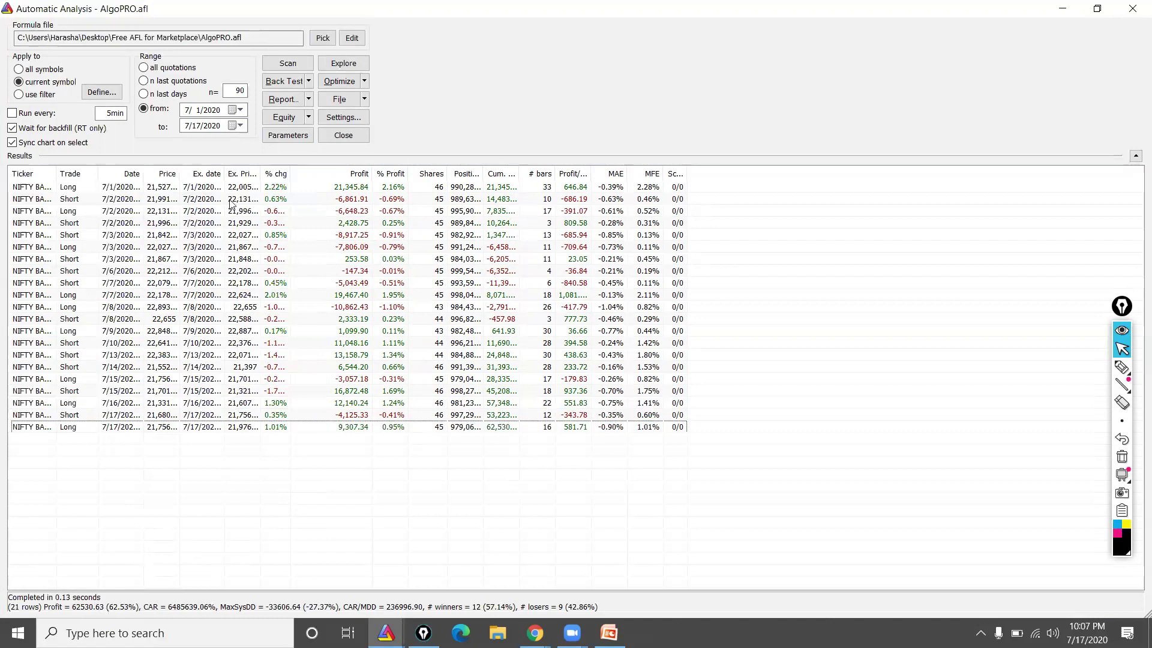
# Turn Intraday Mode off in the parameters and rerun the July backtest for the positional result.
pyautogui.click(286, 136)
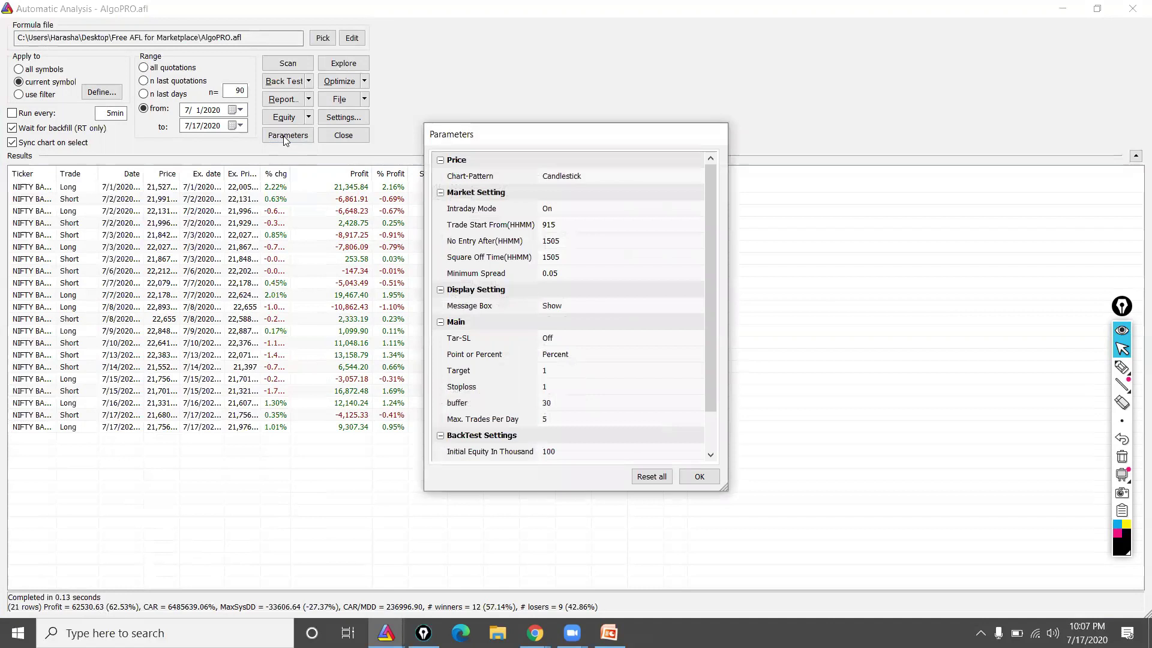
pyautogui.click(657, 226)
pyautogui.click(576, 209)
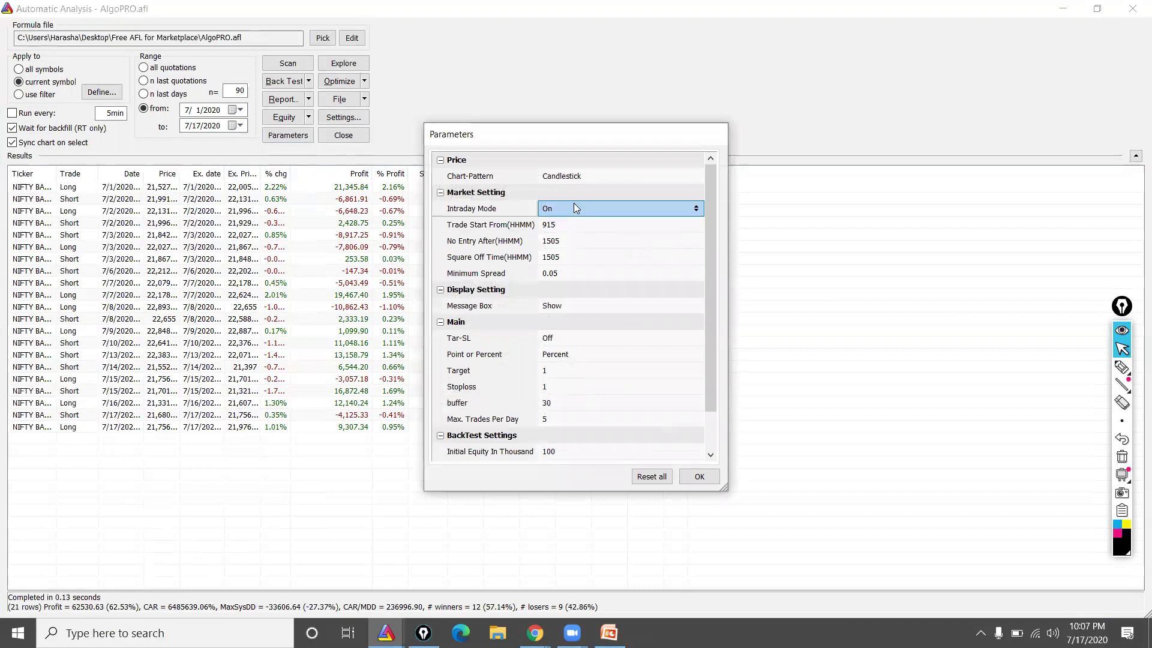
pyautogui.click(632, 451)
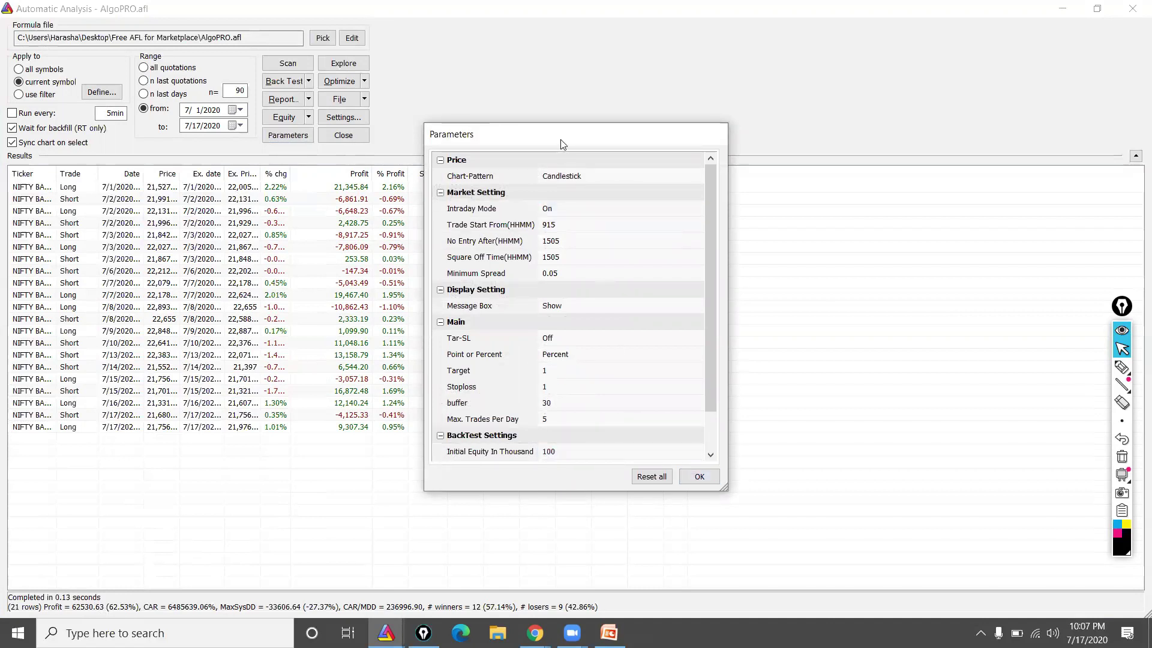
pyautogui.doubleClick(578, 211)
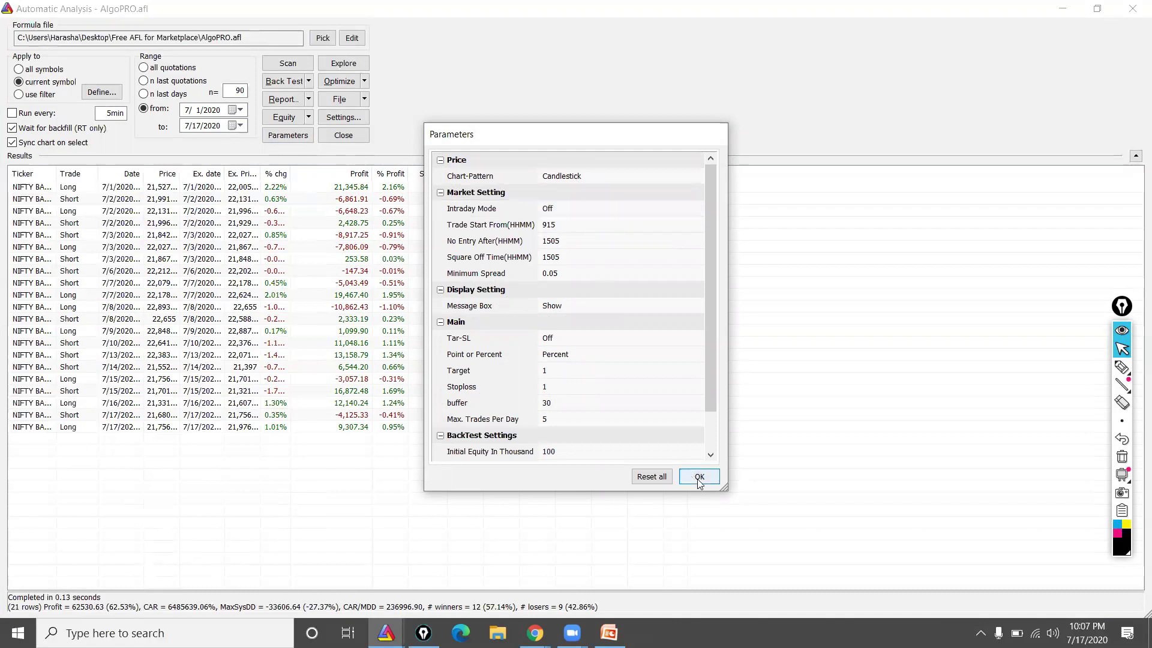
pyautogui.click(699, 478)
pyautogui.click(282, 79)
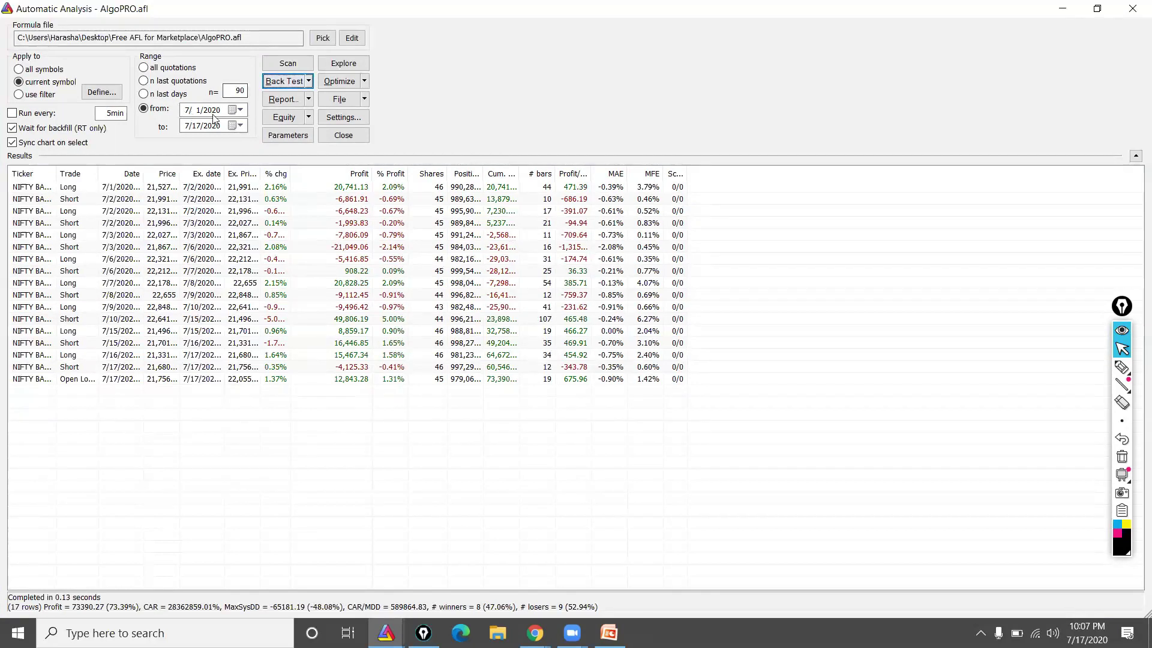
pyautogui.click(240, 110)
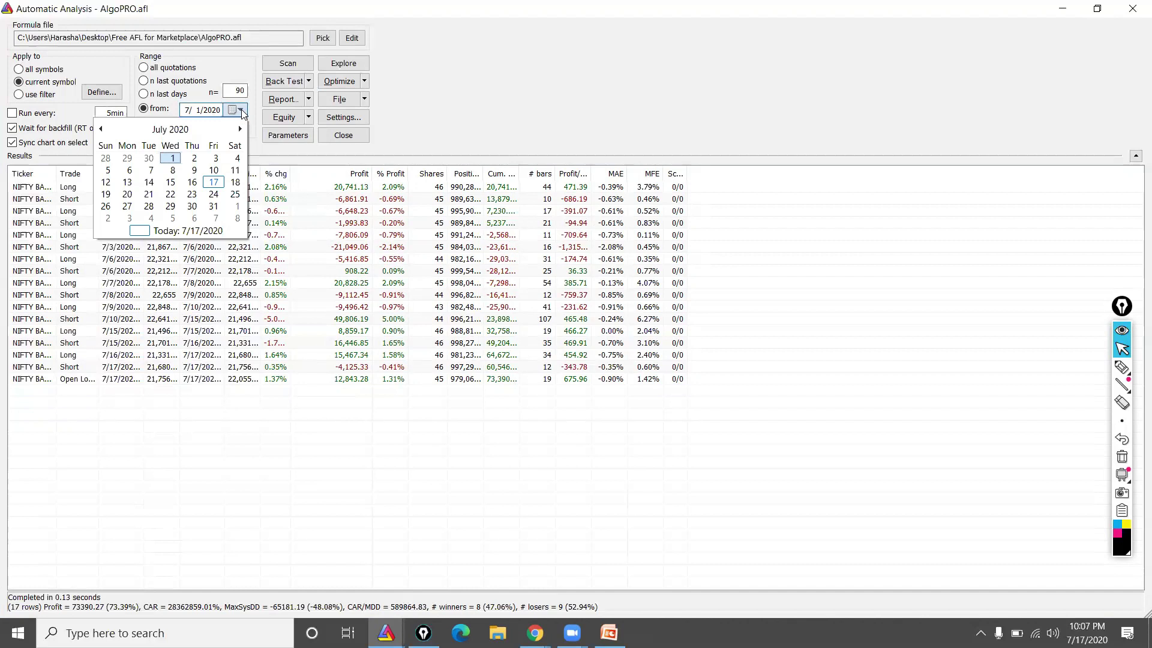
pyautogui.click(273, 85)
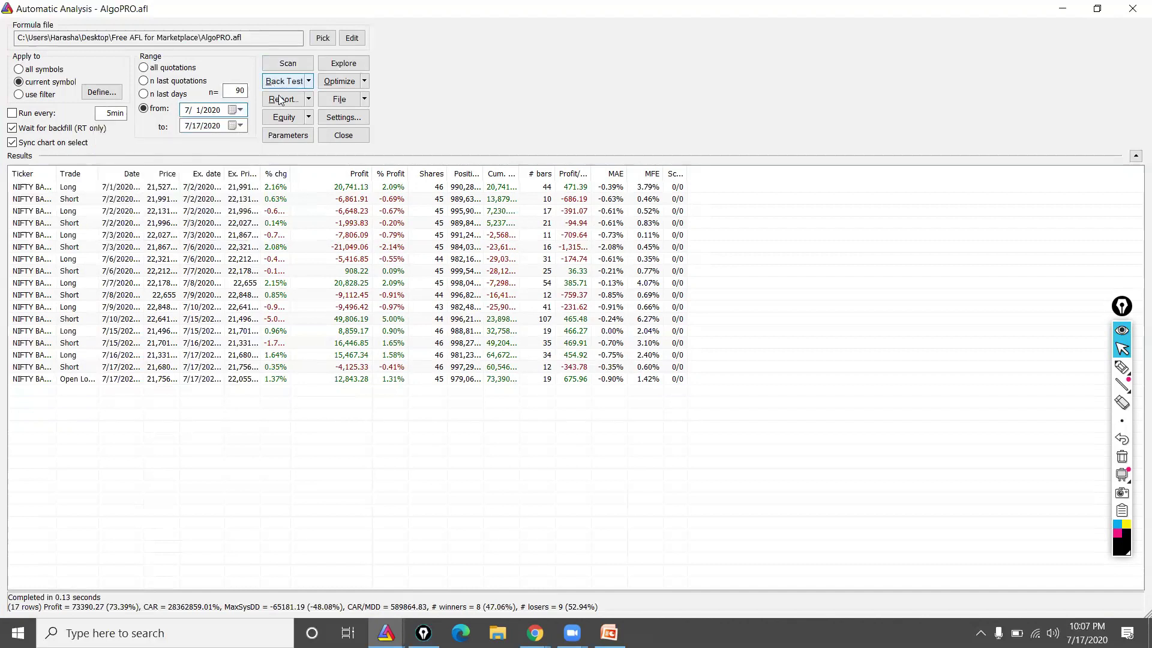
# Turn Intraday Mode back on in the formula parameters.
pyautogui.click(288, 136)
pyautogui.click(591, 225)
pyautogui.click(591, 208)
pyautogui.press('Down')
pyautogui.click(697, 475)
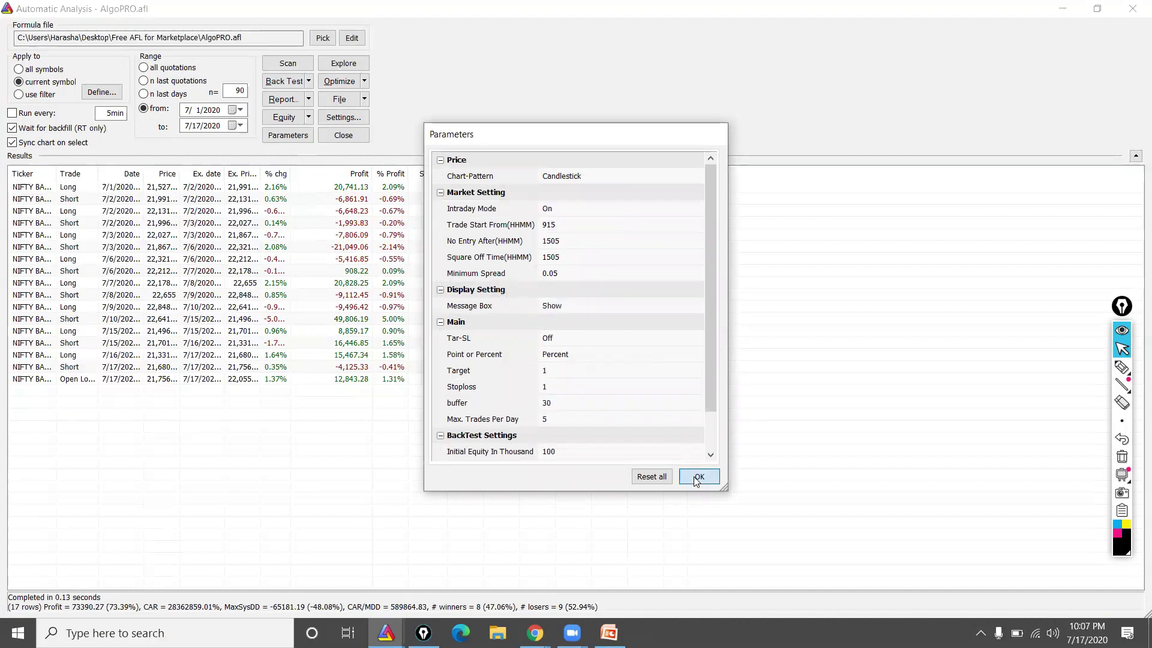
# Set the date range to 6/1/2020 through 6/30/2020 and run the backtest for June.
pyautogui.click(240, 110)
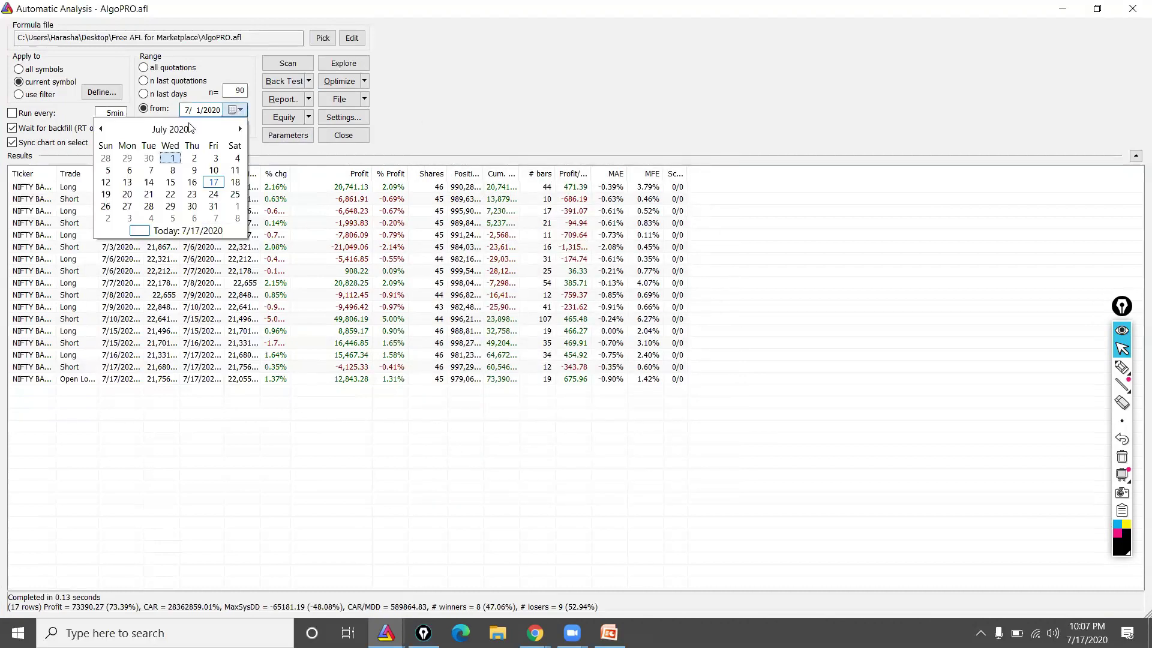
pyautogui.click(100, 130)
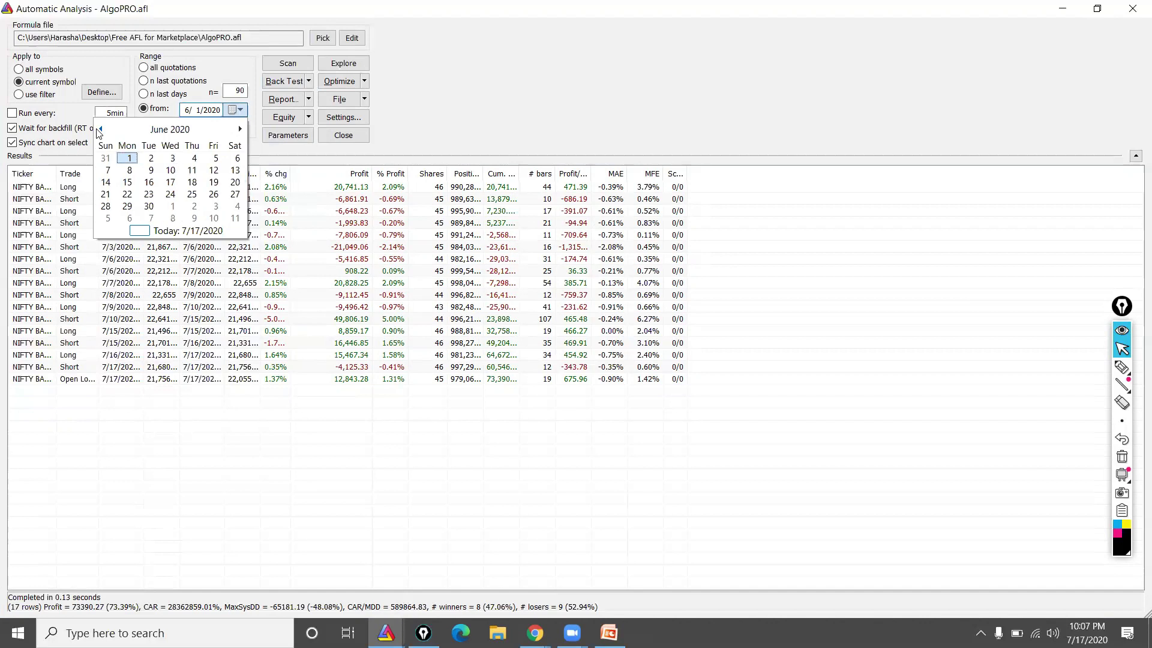
pyautogui.click(129, 159)
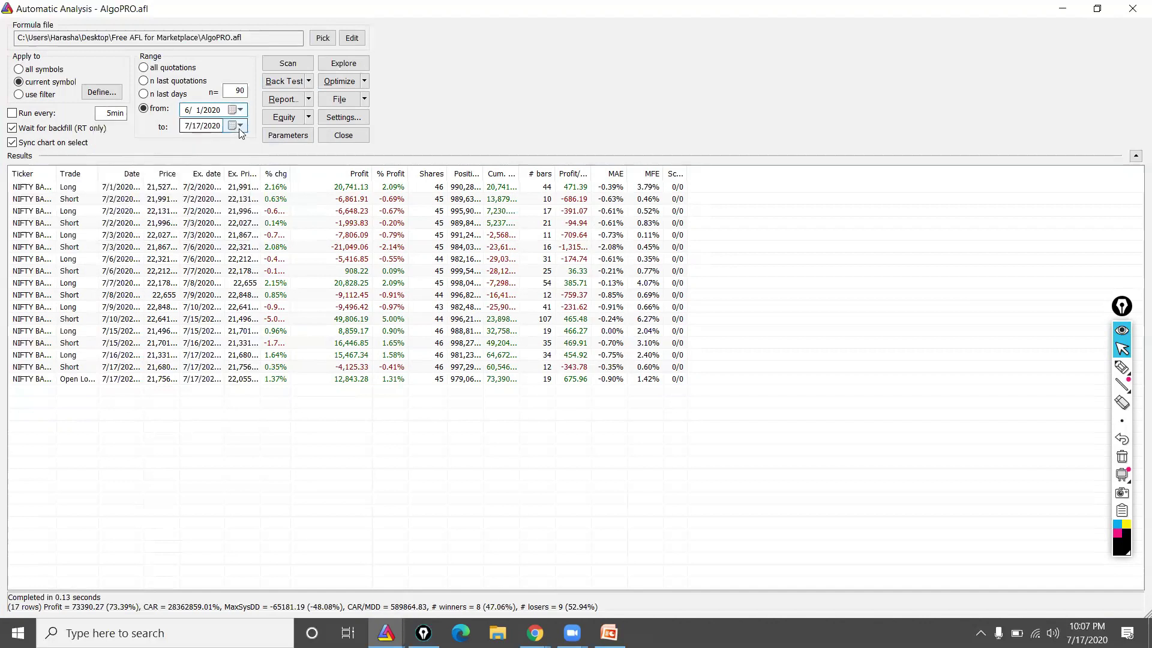
pyautogui.click(240, 125)
pyautogui.click(152, 177)
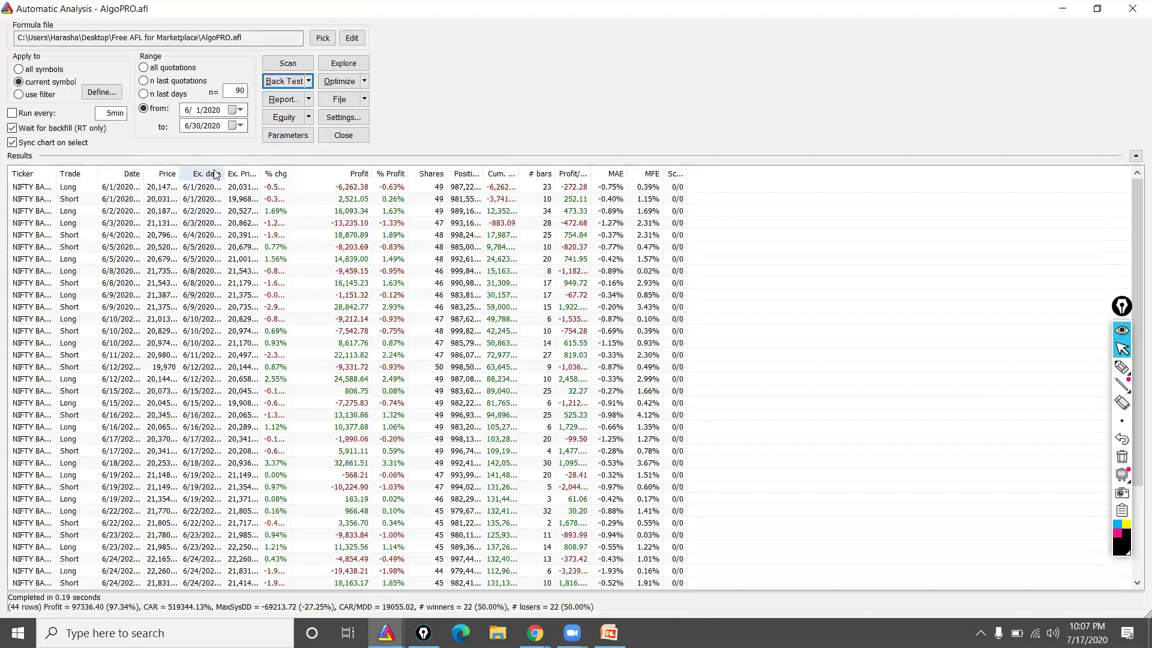
# Set the date range to 5/1/2020 through 5/31/2020 and run the backtest for May.
pyautogui.click(241, 110)
pyautogui.click(101, 128)
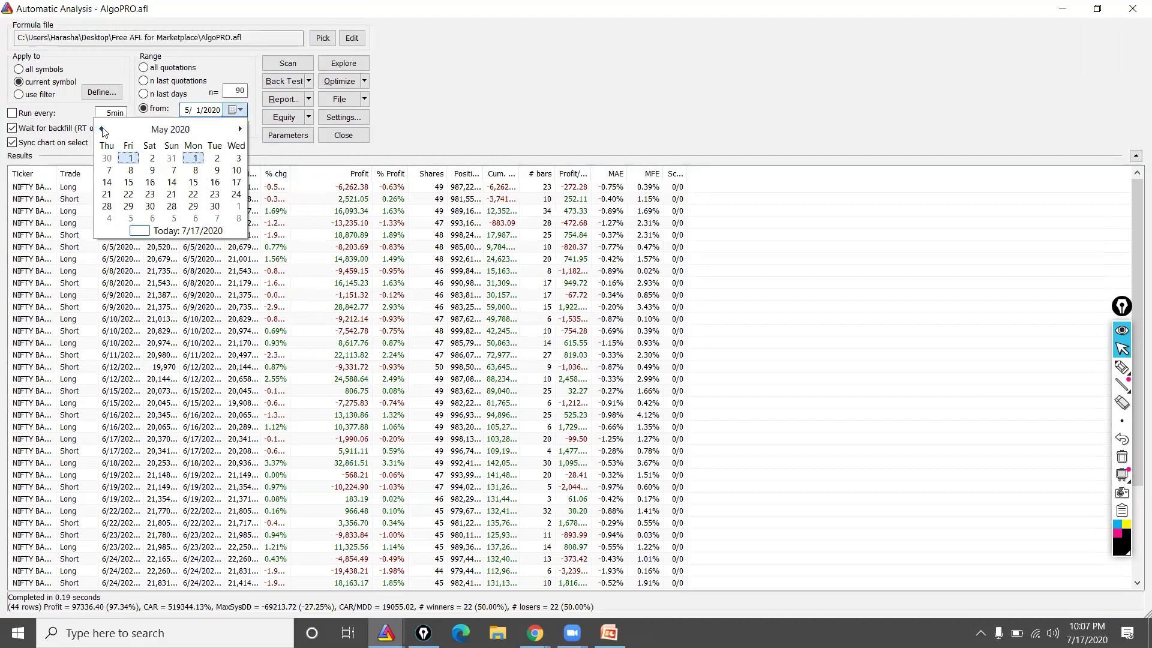
pyautogui.click(215, 158)
pyautogui.click(241, 125)
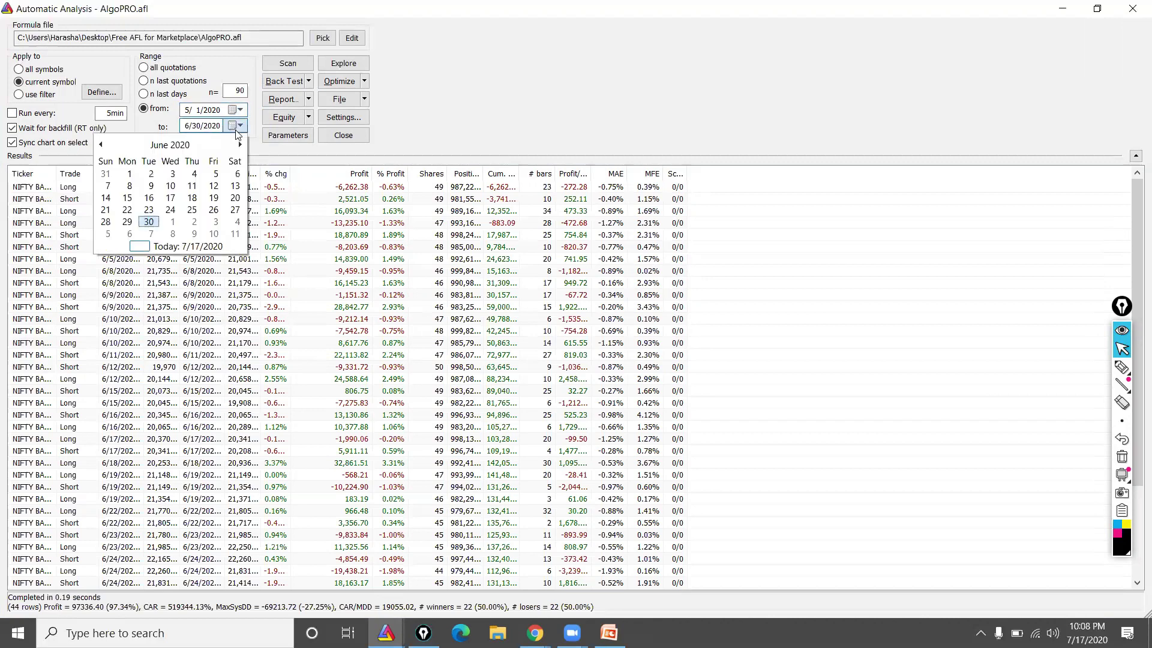
pyautogui.click(105, 174)
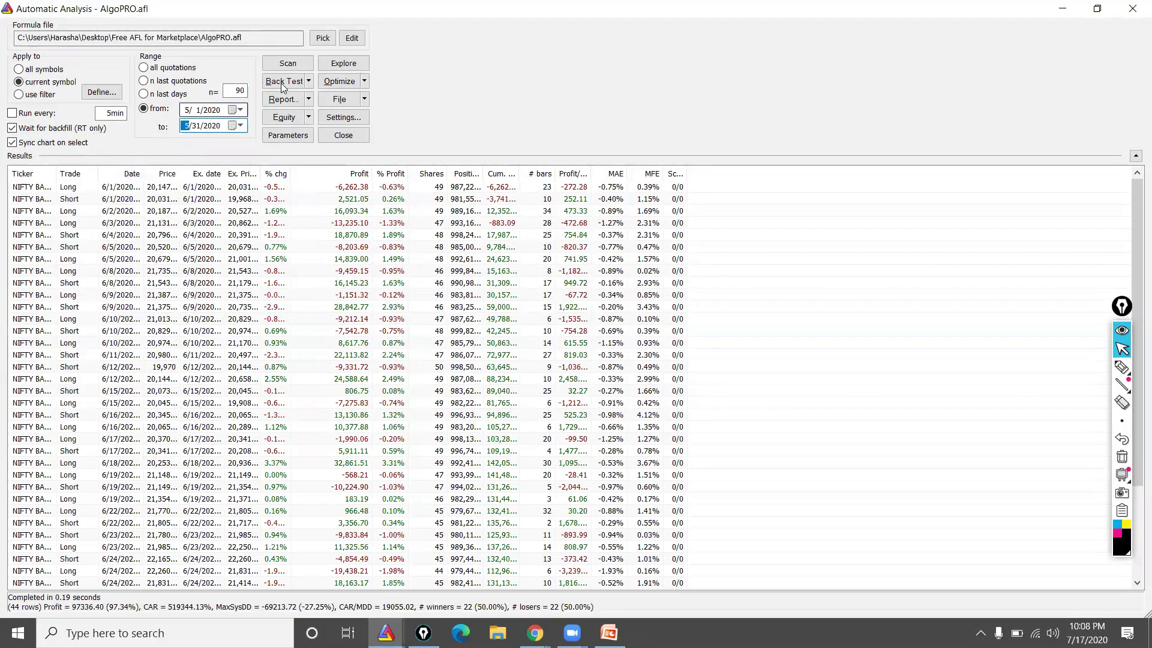
pyautogui.click(283, 83)
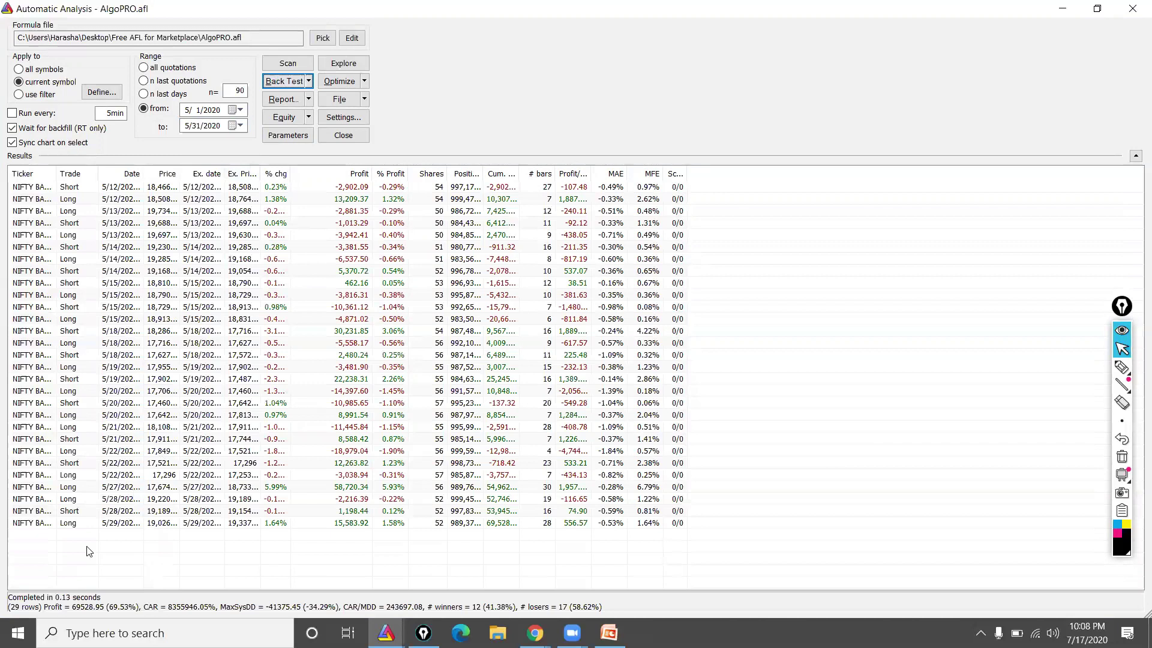
# Go through the May trades from 5/12 to 5/29 and compare their profits and losses, including the 5/27 long trade.
pyautogui.click(109, 188)
pyautogui.click(110, 200)
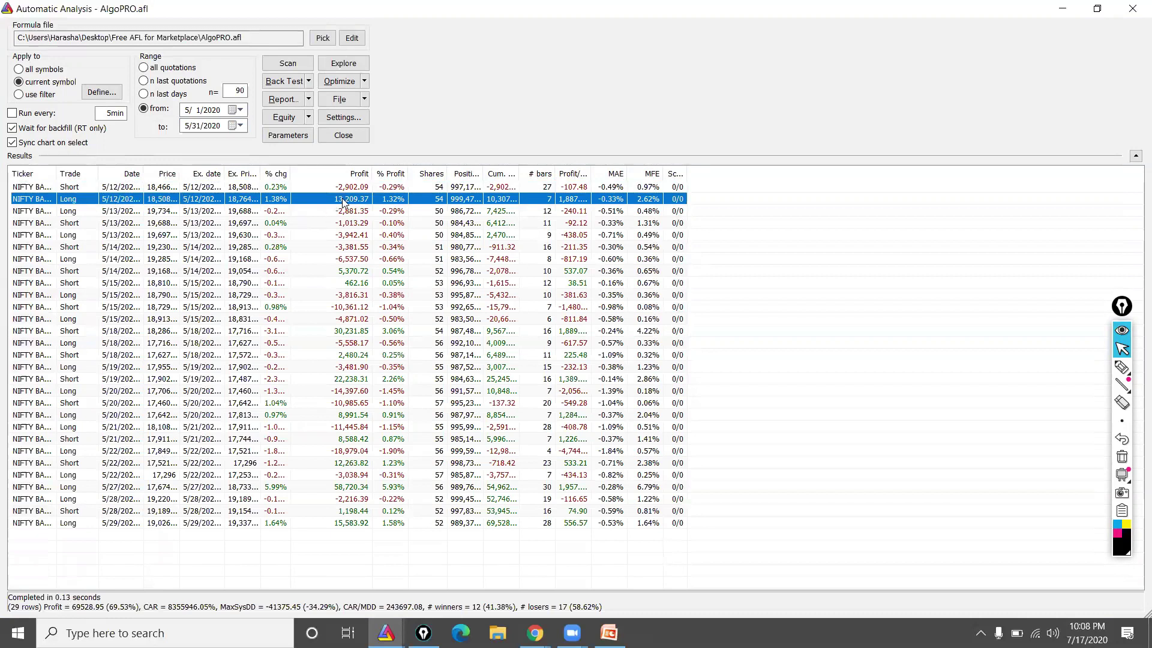
pyautogui.press('Down')
pyautogui.press('Down')
pyautogui.press('Down')
pyautogui.press('Down')
pyautogui.press('Down')
pyautogui.press('Down')
pyautogui.press('Down')
pyautogui.press('Down')
pyautogui.press('Down')
pyautogui.press('Down')
pyautogui.press('Down')
pyautogui.press('Down')
pyautogui.press('Down')
pyautogui.press('Down')
pyautogui.press('Down')
pyautogui.press('Down')
pyautogui.press('Down')
pyautogui.press('Up')
pyautogui.press('Up')
pyautogui.press('Up')
pyautogui.press('Up')
pyautogui.press('Up')
pyautogui.press('Up')
pyautogui.press('Up')
pyautogui.press('Down')
pyautogui.press('Down')
pyautogui.press('Down')
pyautogui.press('Down')
pyautogui.press('Down')
pyautogui.press('Down')
pyautogui.press('Down')
pyautogui.press('Down')
pyautogui.press('Down')
pyautogui.press('Down')
pyautogui.press('Down')
pyautogui.press('Down')
pyautogui.press('Down')
pyautogui.press('Down')
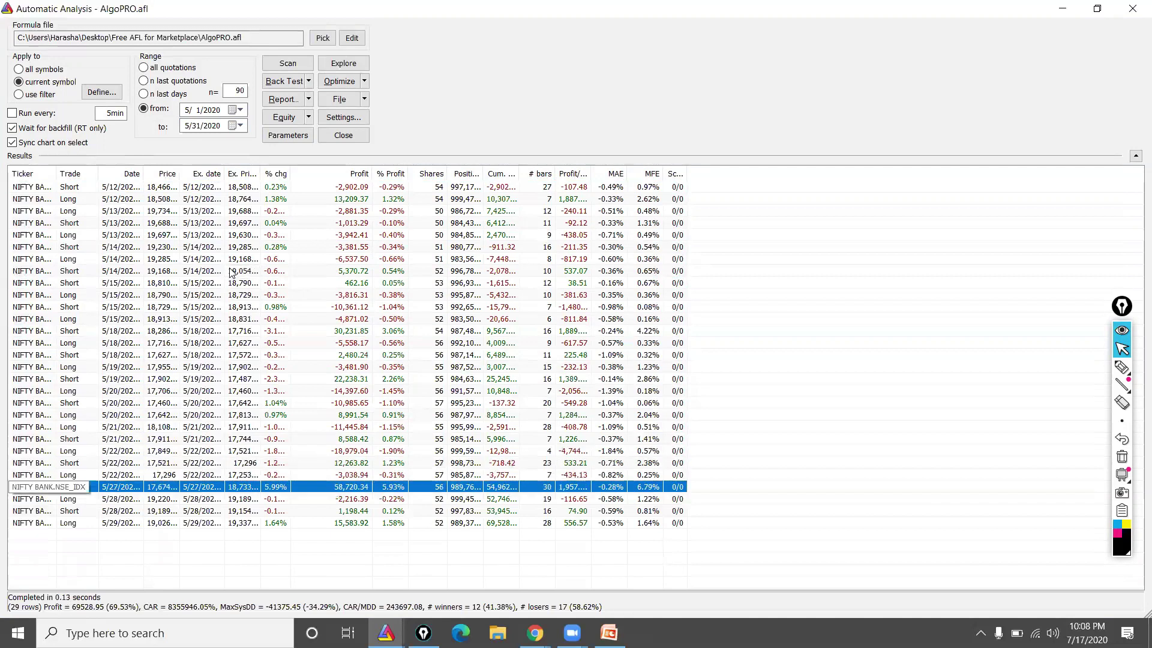
pyautogui.press('Down')
pyautogui.press('Down')
pyautogui.press('Down')
pyautogui.press('Up')
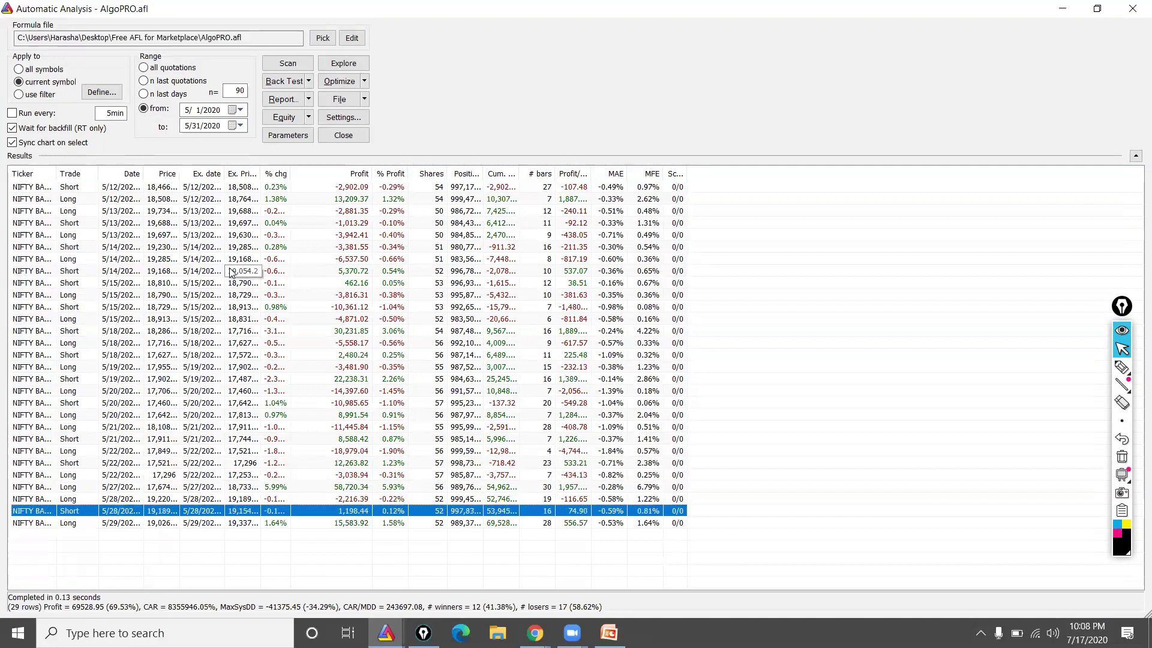
pyautogui.press('Up')
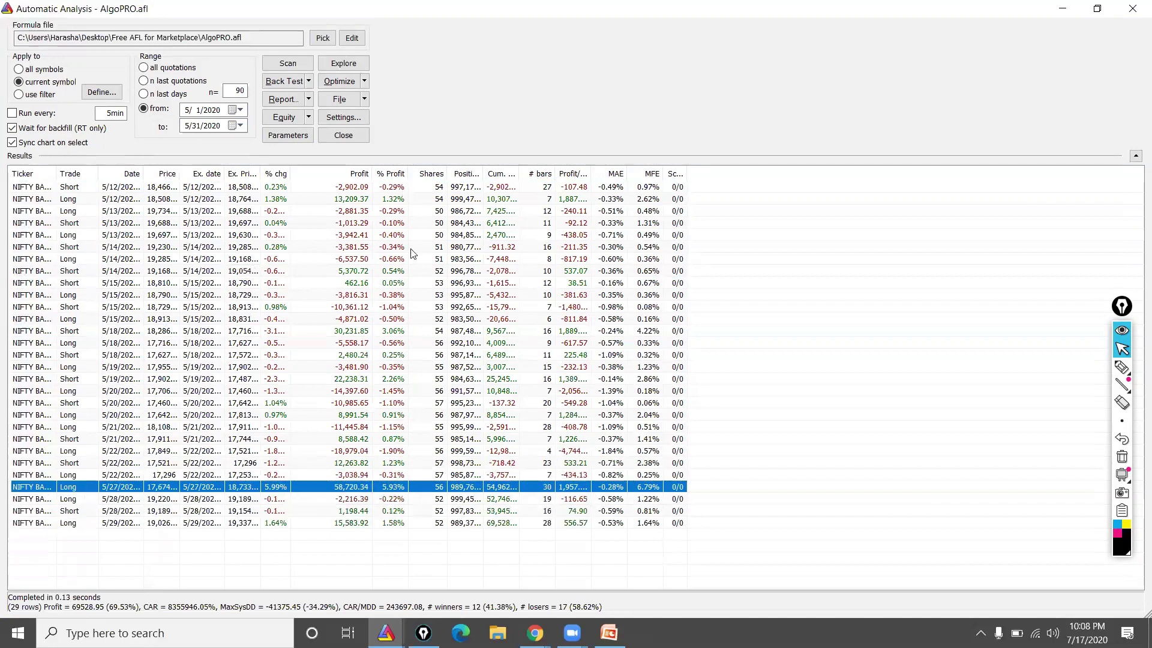
pyautogui.click(363, 263)
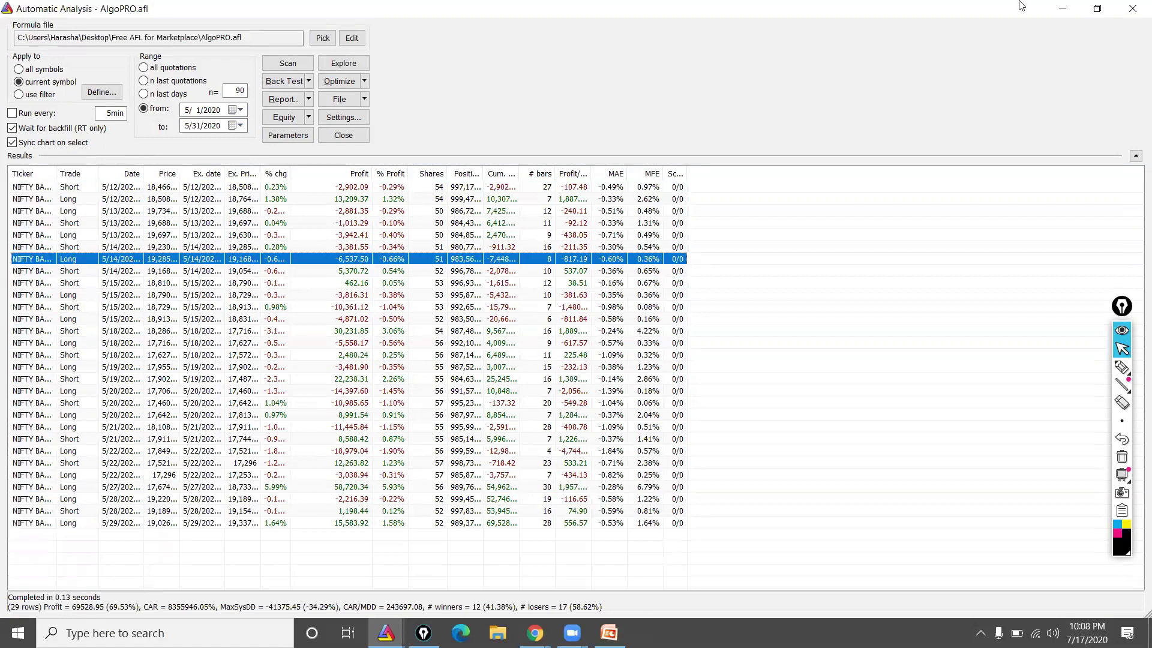
# Restore the Automatic Analysis window to its smaller size and close it to return to the NIFTY BANK chart.
pyautogui.click(1097, 9)
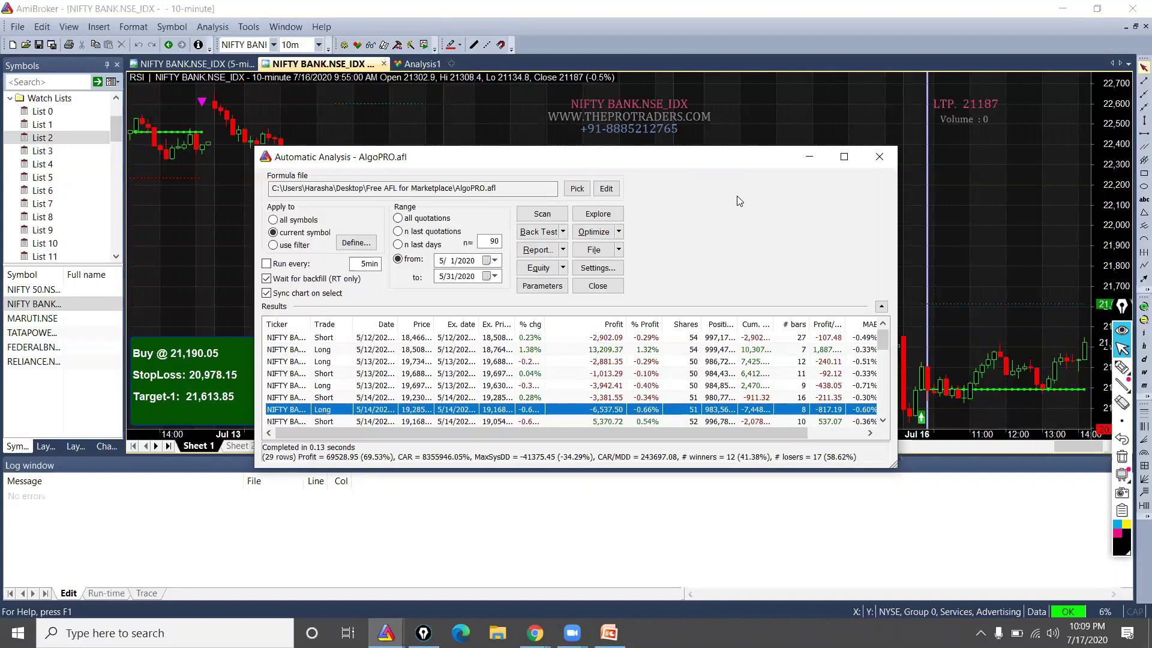
pyautogui.click(882, 158)
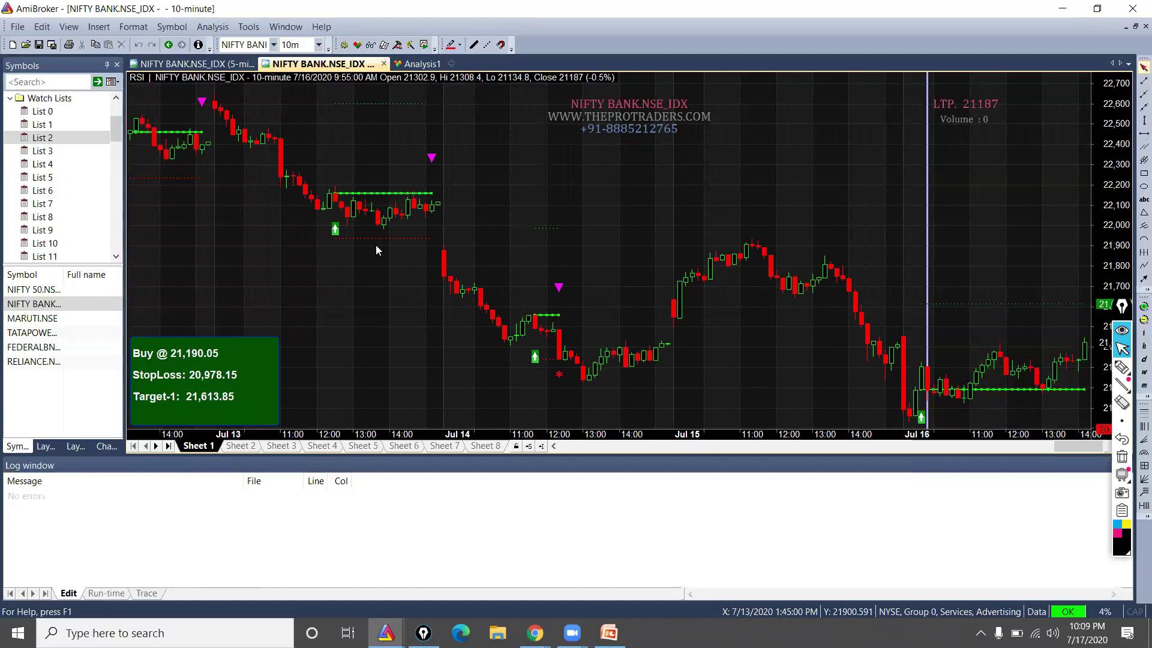
# Switch to the ALGO Trading presentation in PowerPoint and present it, advancing to the "How Automated Algotrading works" slide.
pyautogui.moveTo(1003, 383)
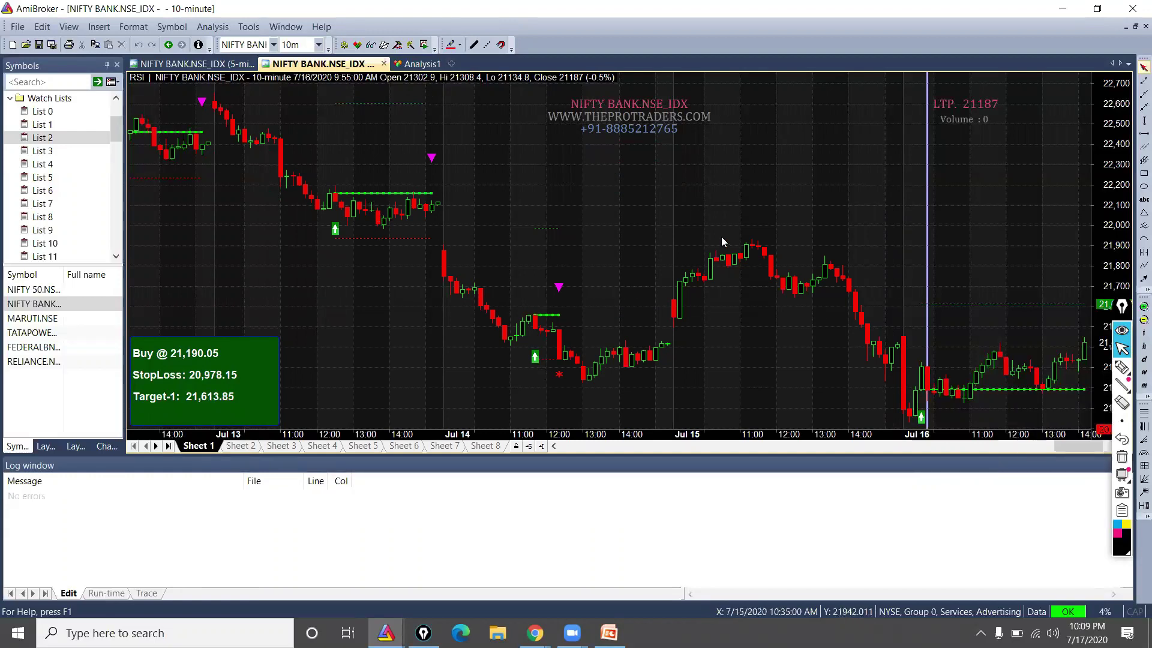
pyautogui.moveTo(723, 240)
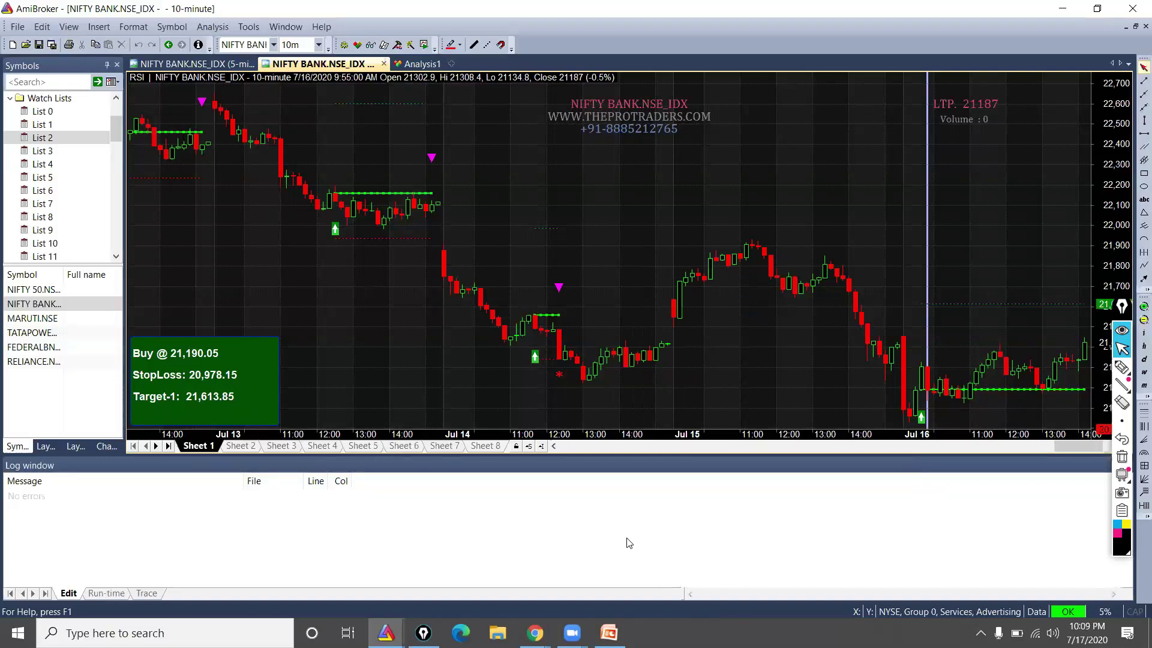
pyautogui.hotkey('alt', 'Tab')
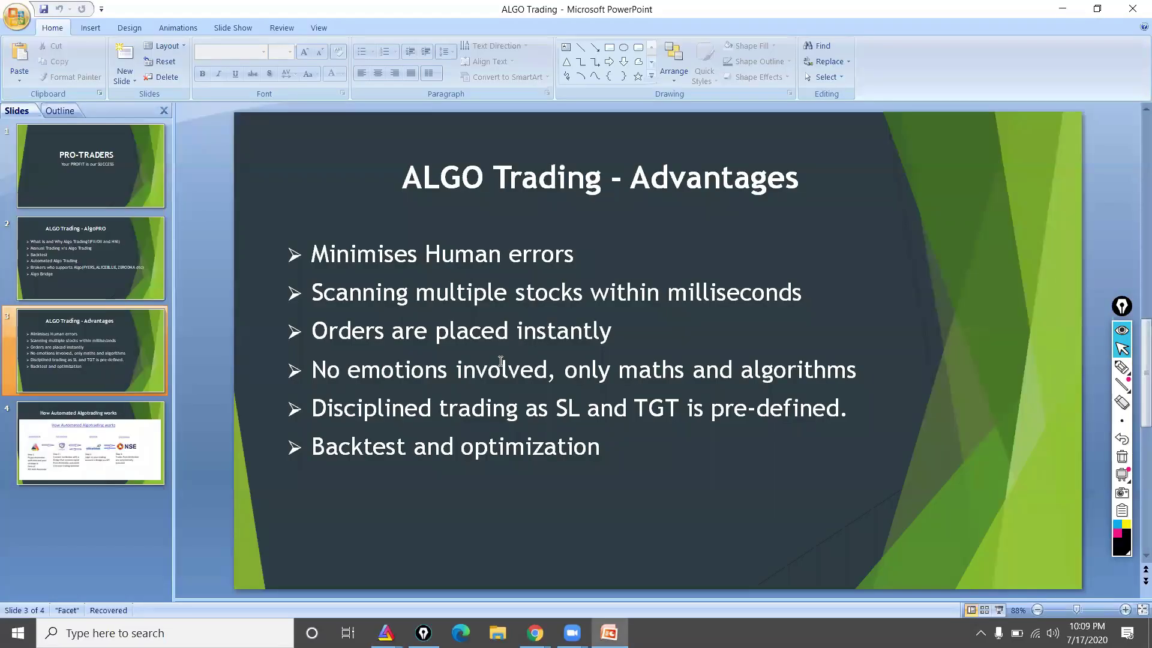
pyautogui.click(122, 434)
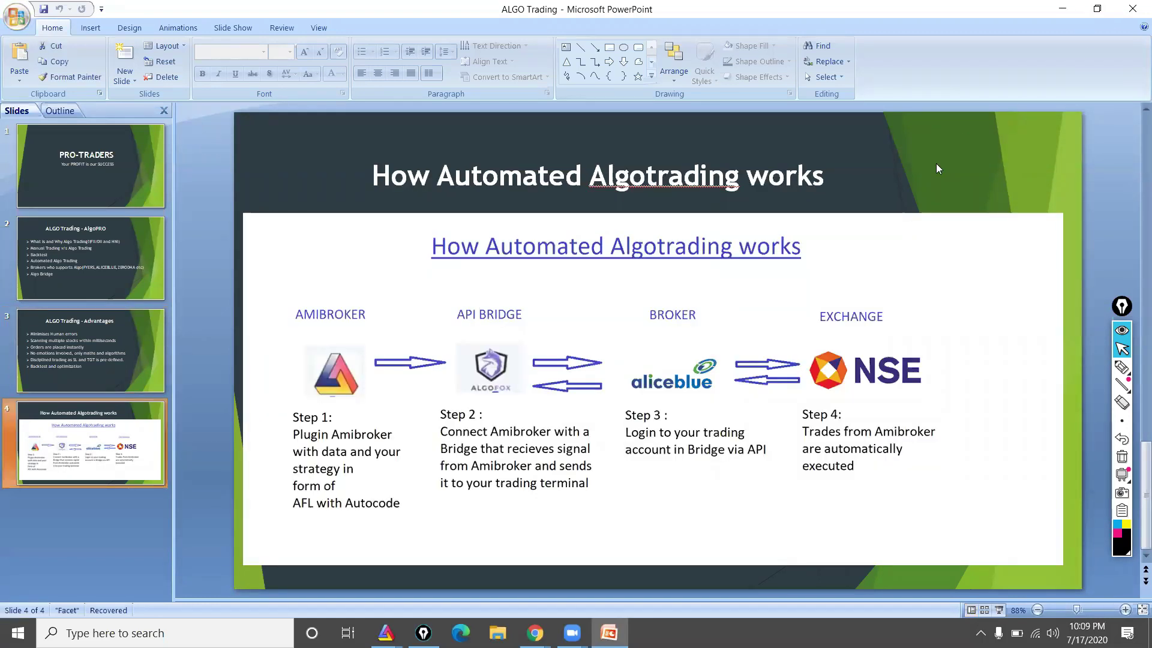
pyautogui.press('F5')
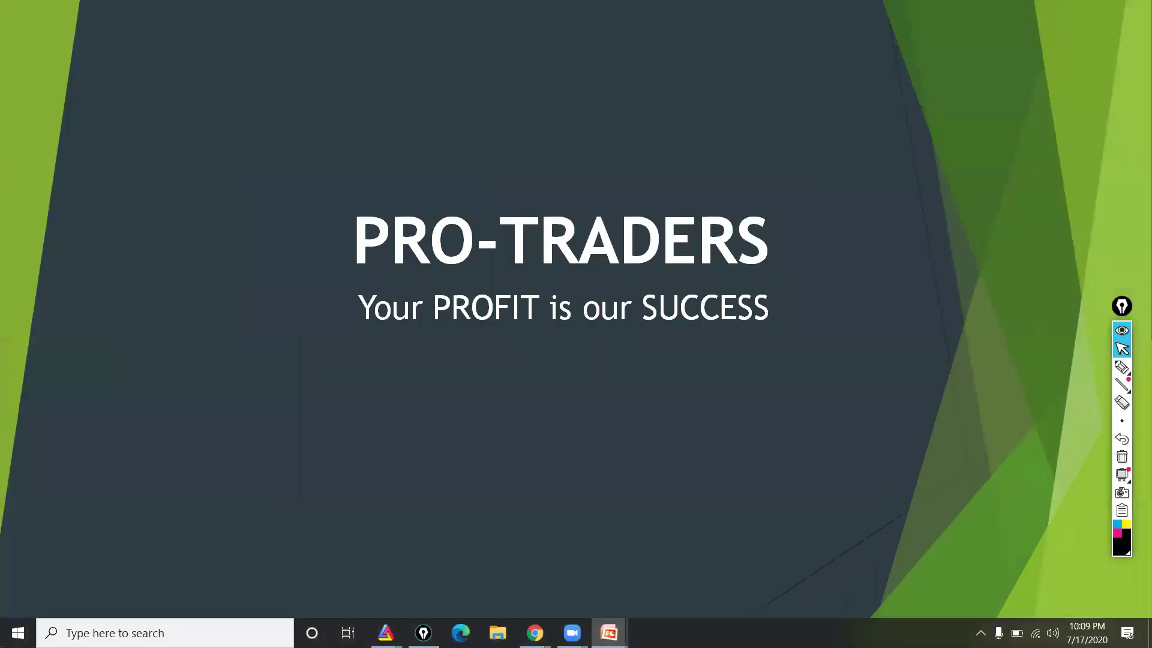
pyautogui.press('Right')
pyautogui.press('Right')
pyautogui.press('Right')
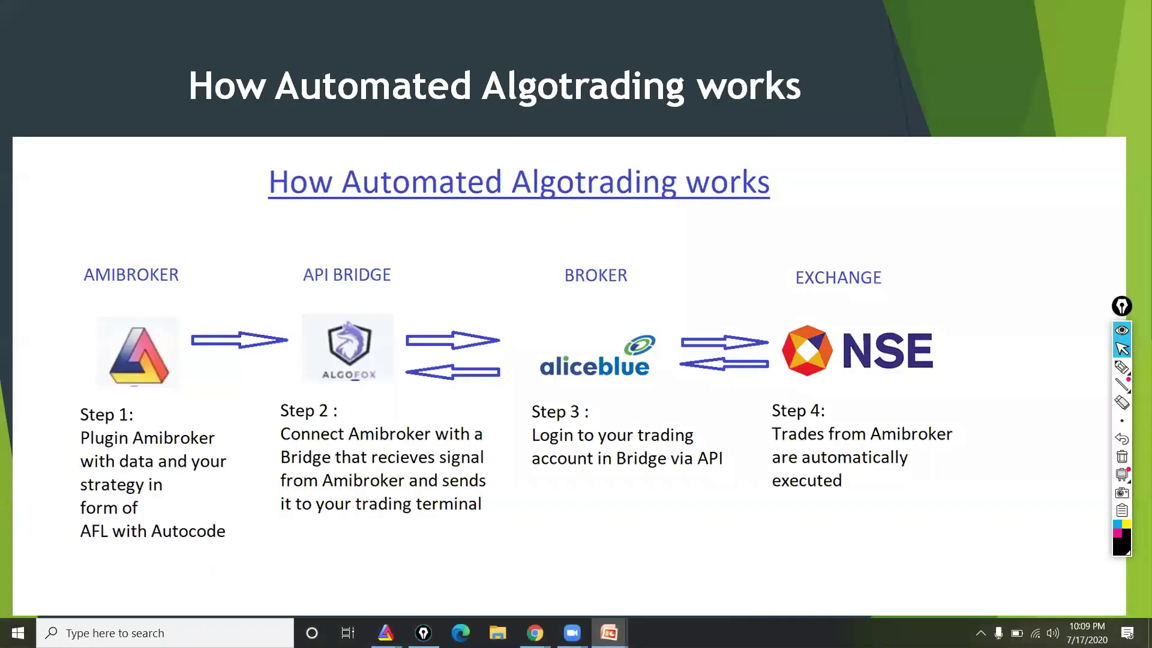
# Draw pen arrows on the slide, one pointing down to AMIBROKER and one from AMIBROKER to API BRIDGE.
pyautogui.moveTo(1123, 369)
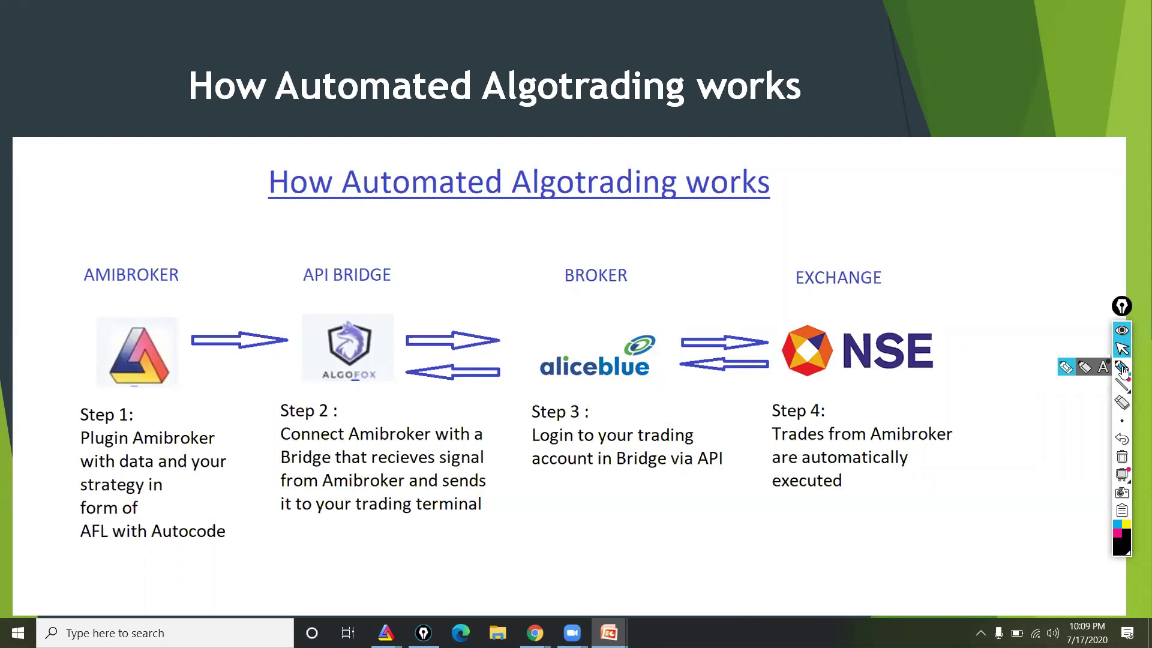
pyautogui.click(1066, 367)
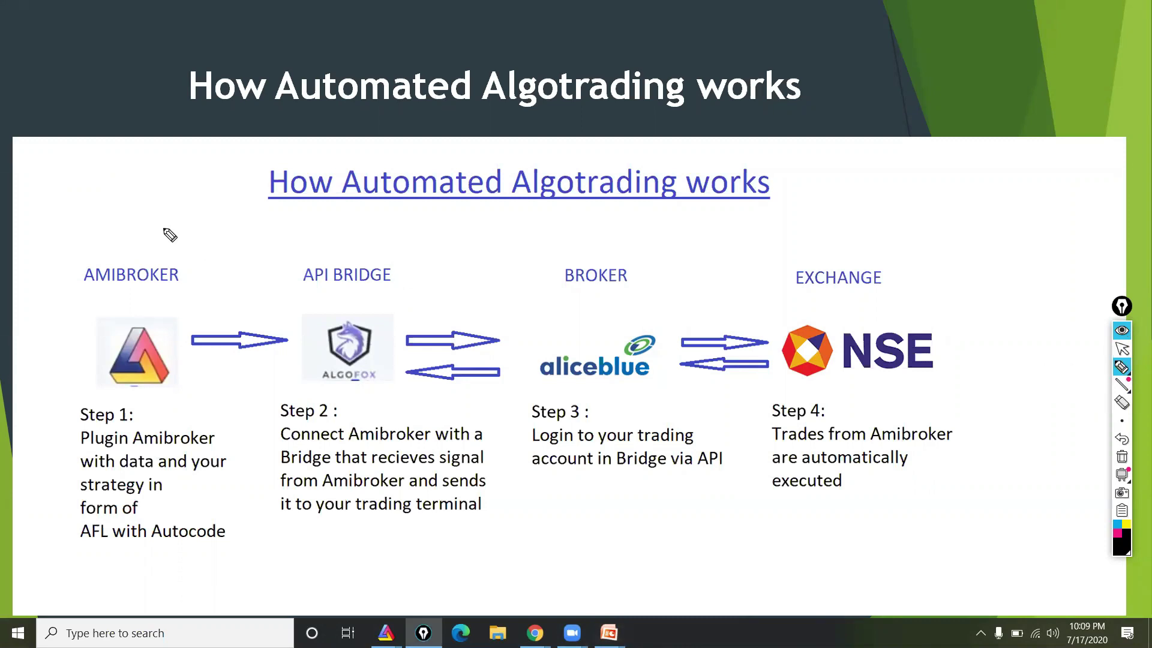
pyautogui.moveTo(171, 200)
pyautogui.mouseDown()
pyautogui.moveTo(156, 255)
pyautogui.moveTo(169, 256)
pyautogui.mouseUp()
pyautogui.moveTo(200, 286)
pyautogui.mouseDown()
pyautogui.moveTo(275, 287)
pyautogui.moveTo(262, 289)
pyautogui.mouseUp()
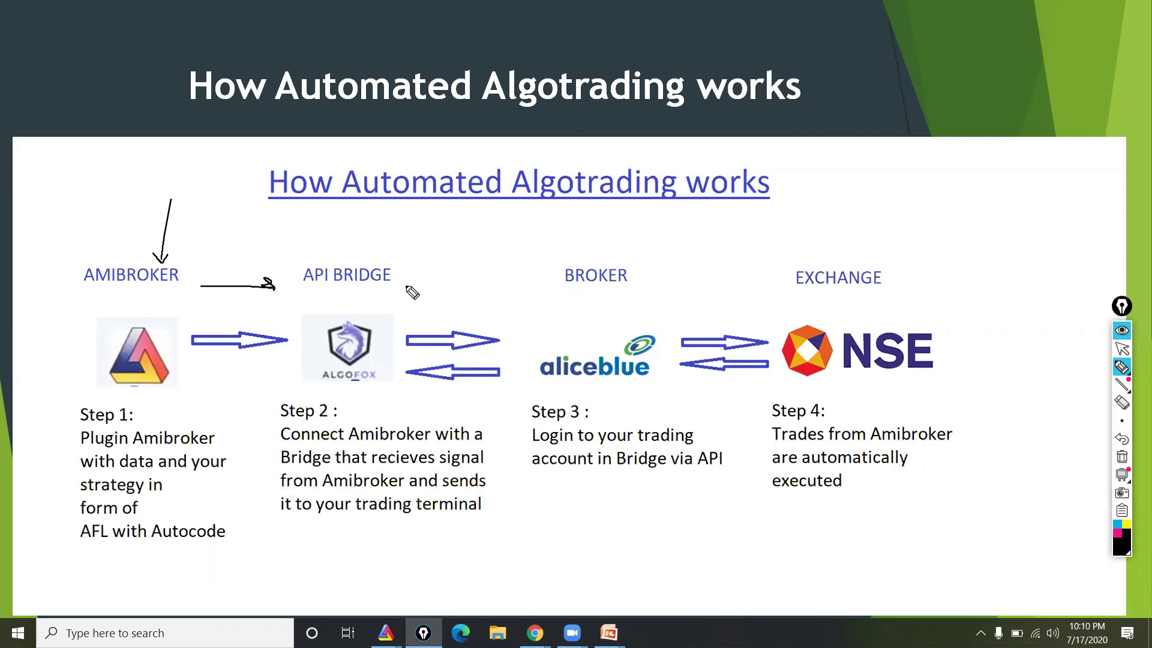
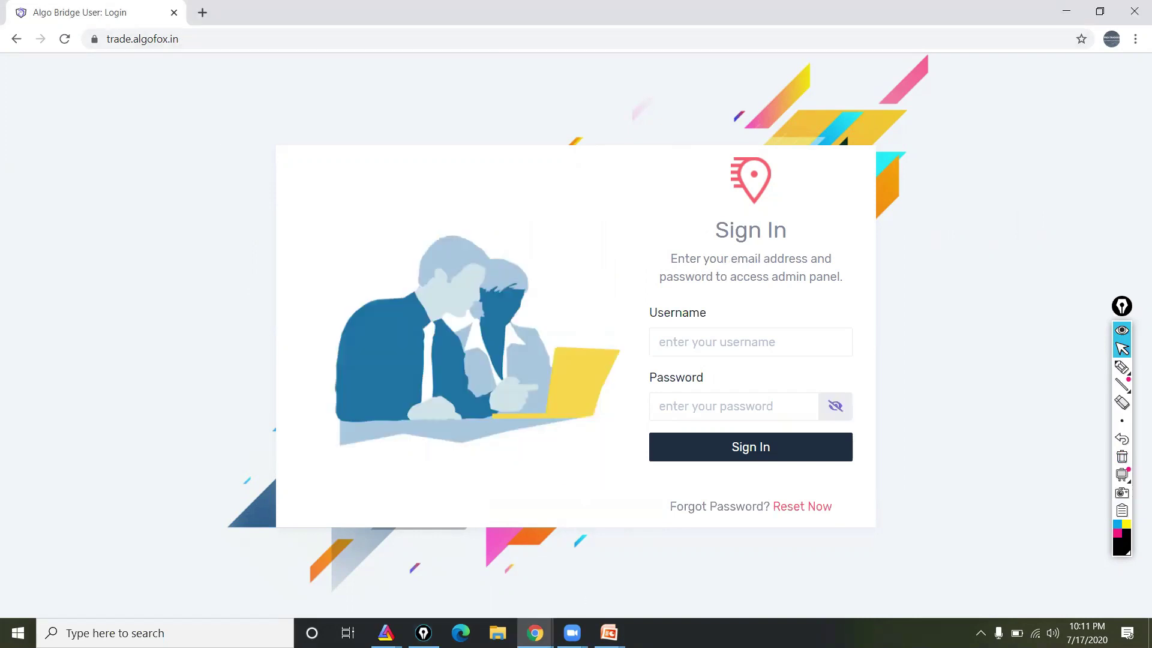
# Sign in to the AlgoFox bridge at trade.algofox.in with the account username and password.
pyautogui.click(609, 633)
pyautogui.click(107, 307)
pyautogui.click(681, 405)
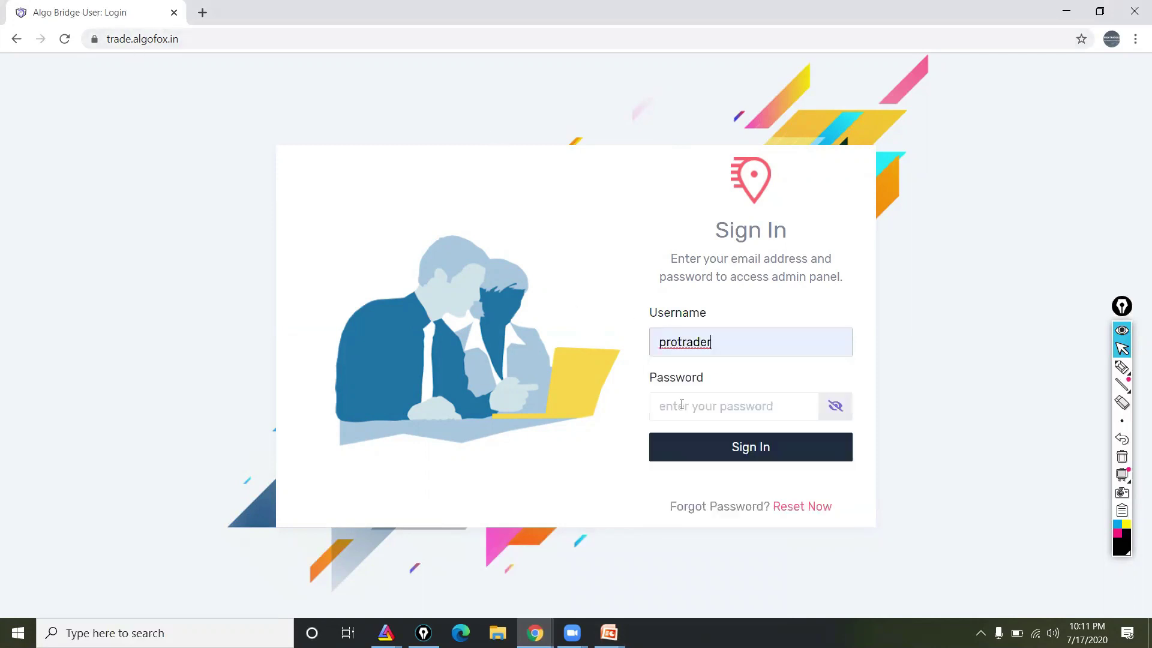
pyautogui.click(662, 407)
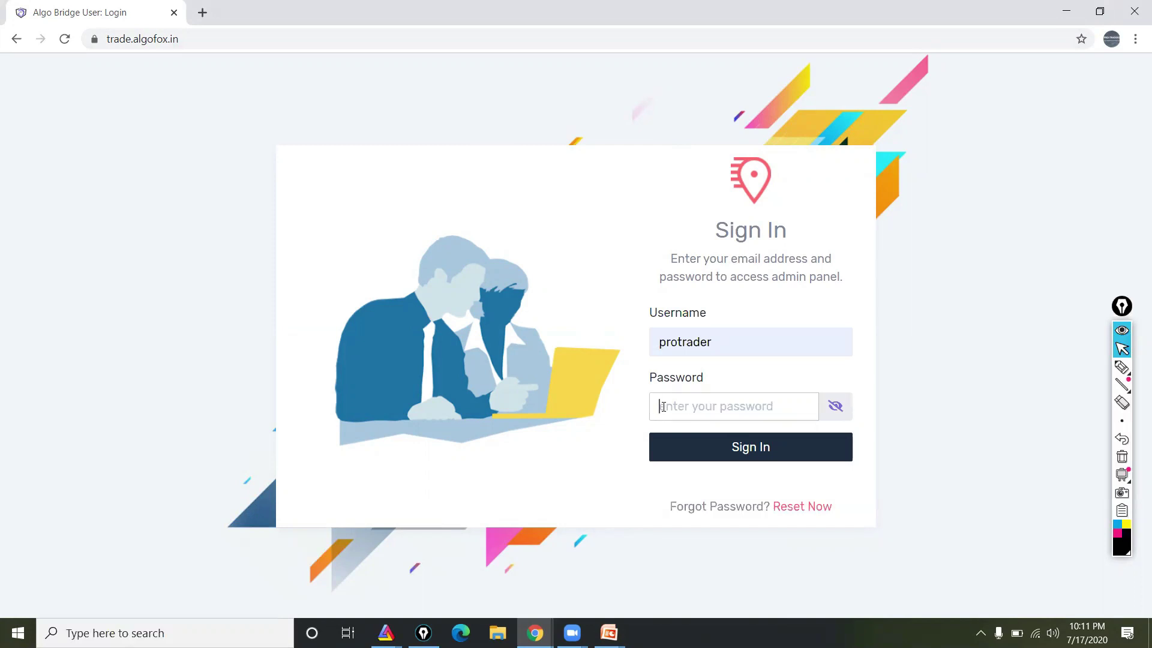
pyautogui.write('••••••••')
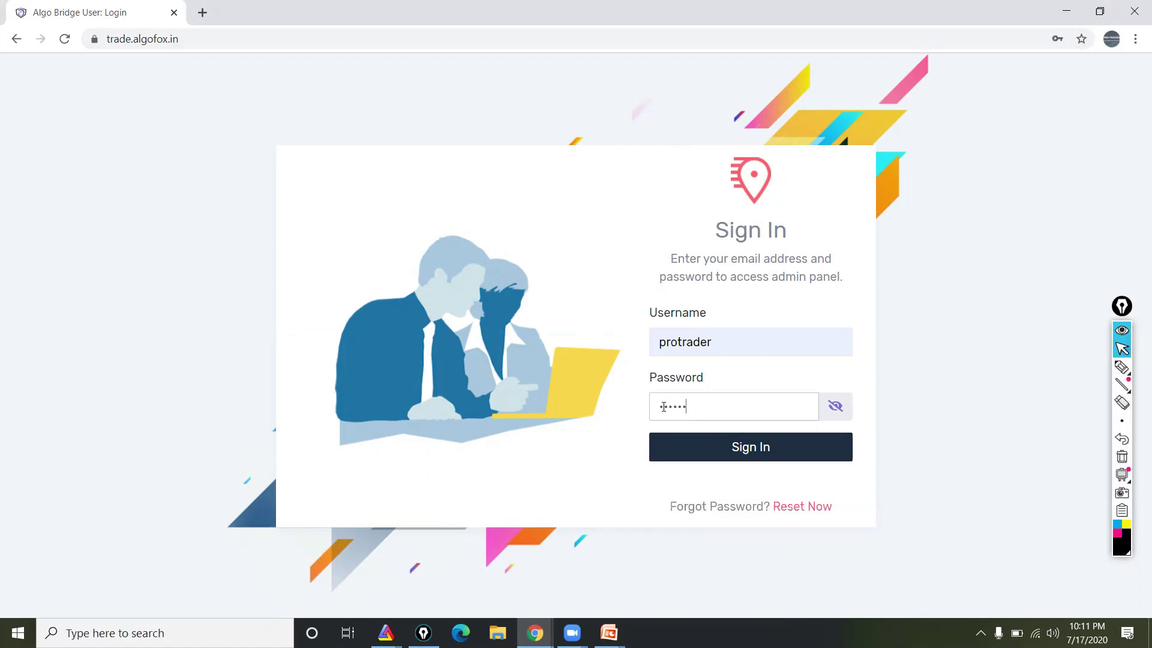
pyautogui.click(735, 444)
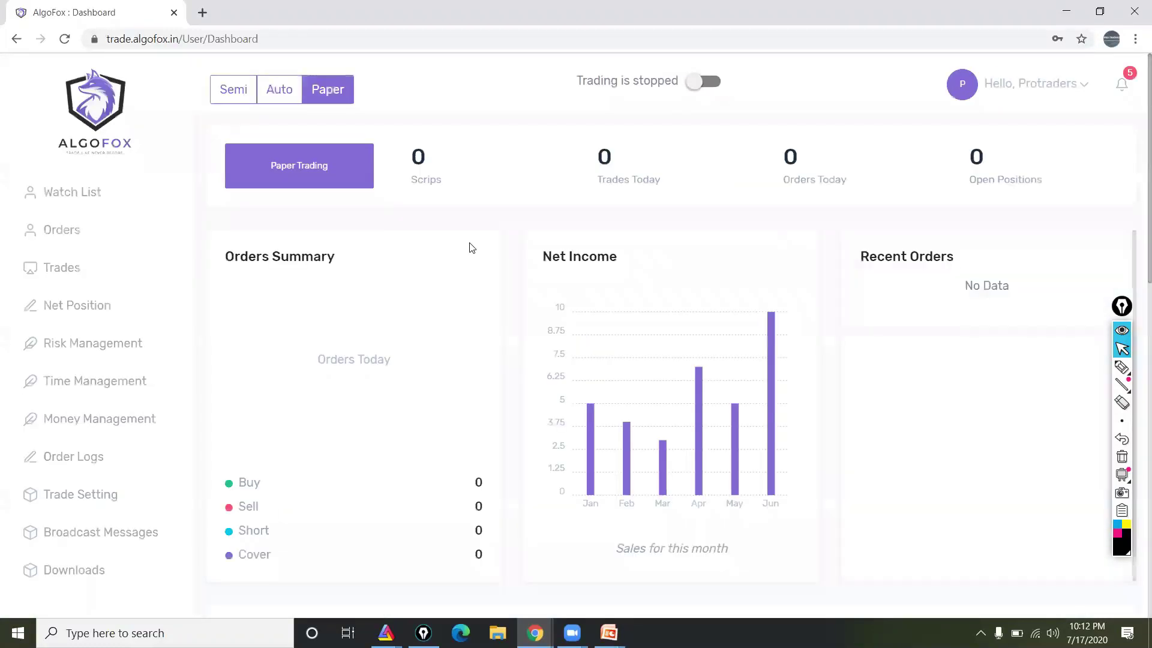
# Open the watch list and examine the ADANITRANS.NSE entry with its available trade actions.
pyautogui.click(279, 104)
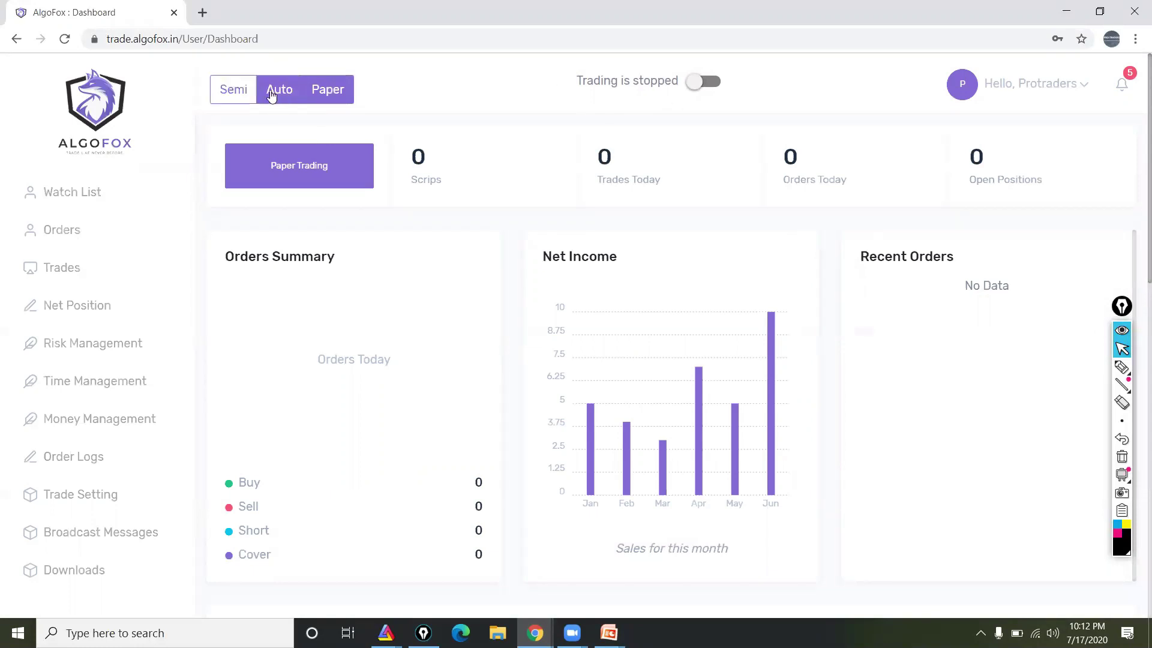
pyautogui.click(87, 204)
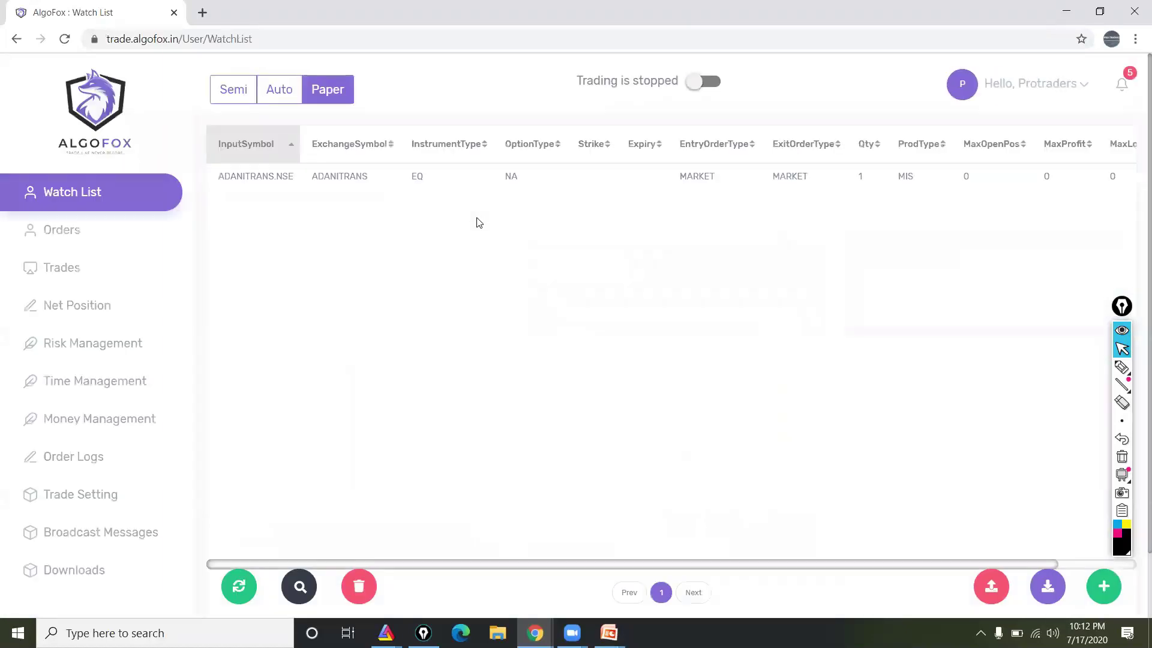
pyautogui.moveTo(279, 178)
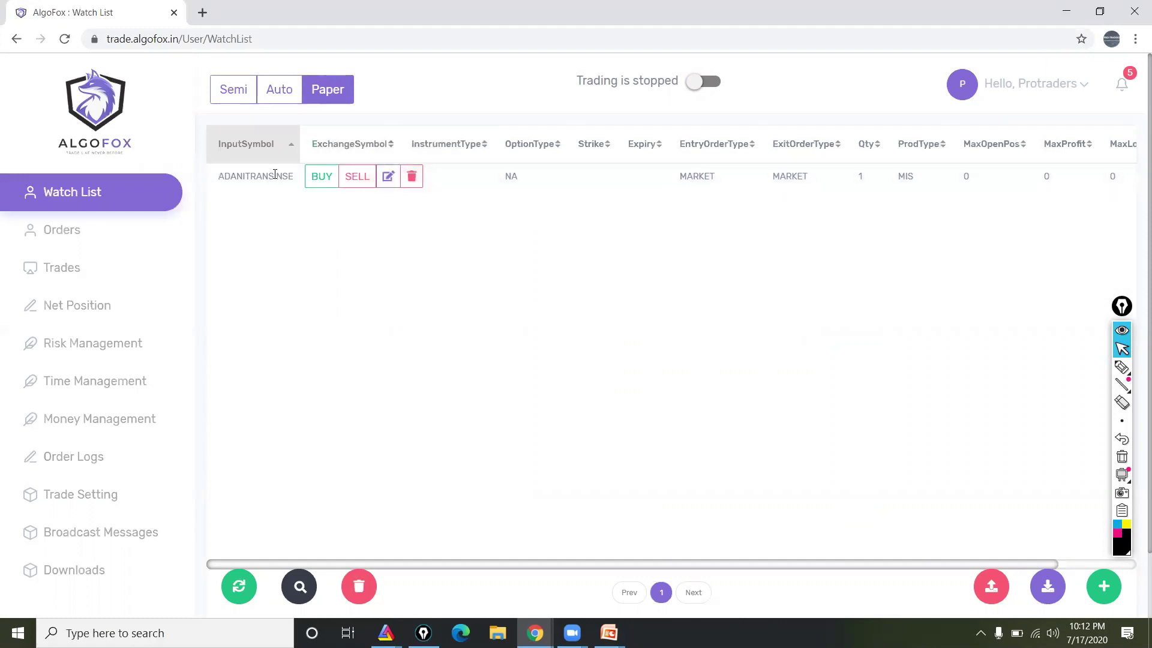
# Reapply Paper as the application mode, and change the mode to Auto.
pyautogui.click(325, 96)
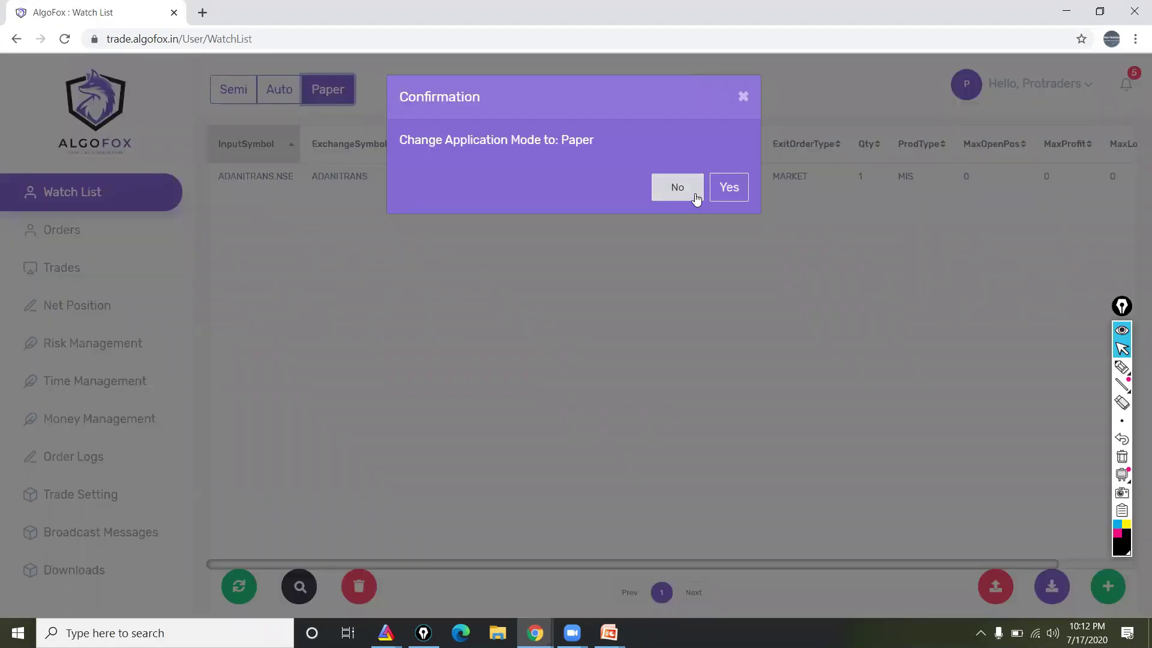
pyautogui.click(718, 197)
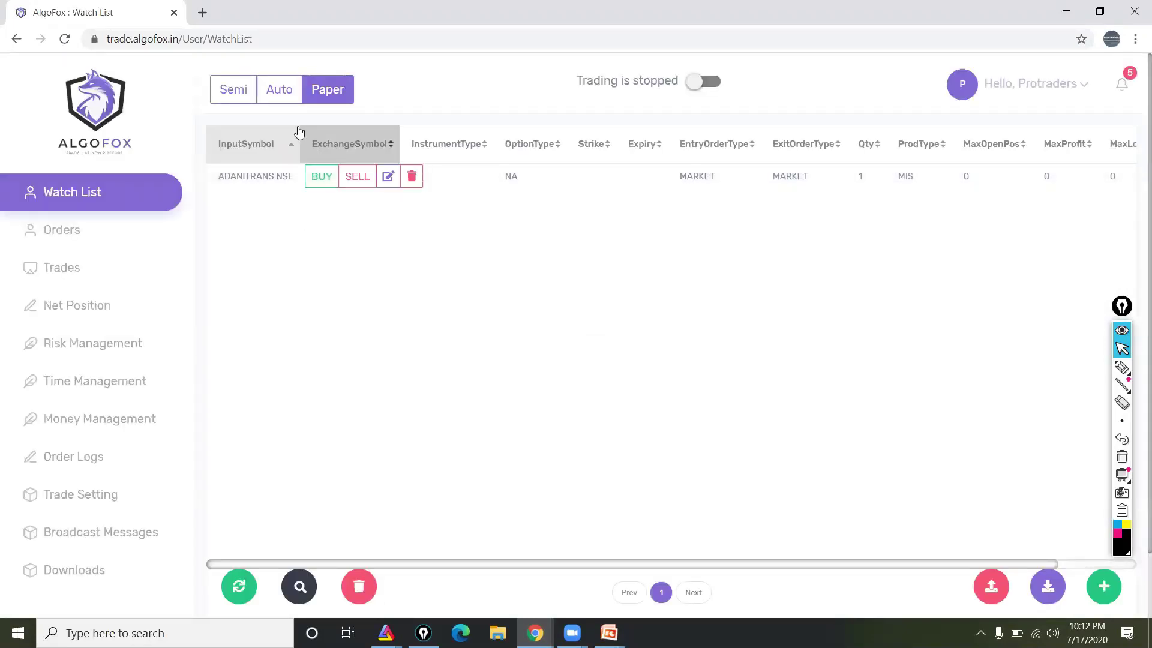
pyautogui.click(279, 95)
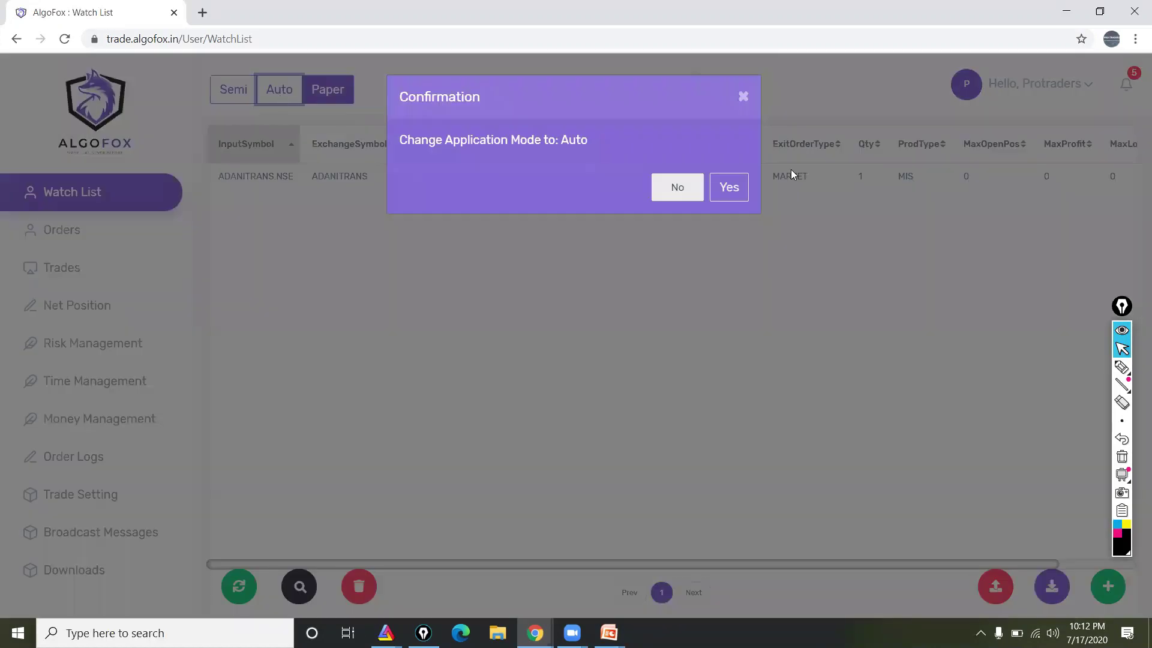
pyautogui.click(728, 187)
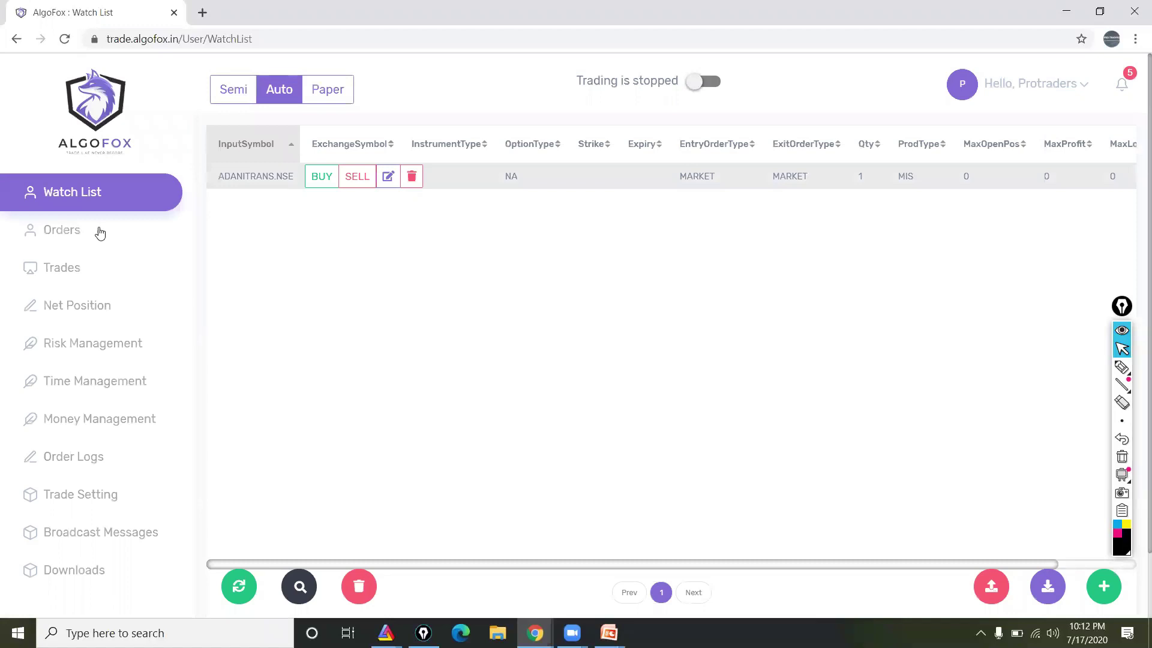
# Review the order book, the trade book and the net position page with its scrip filter.
pyautogui.click(65, 248)
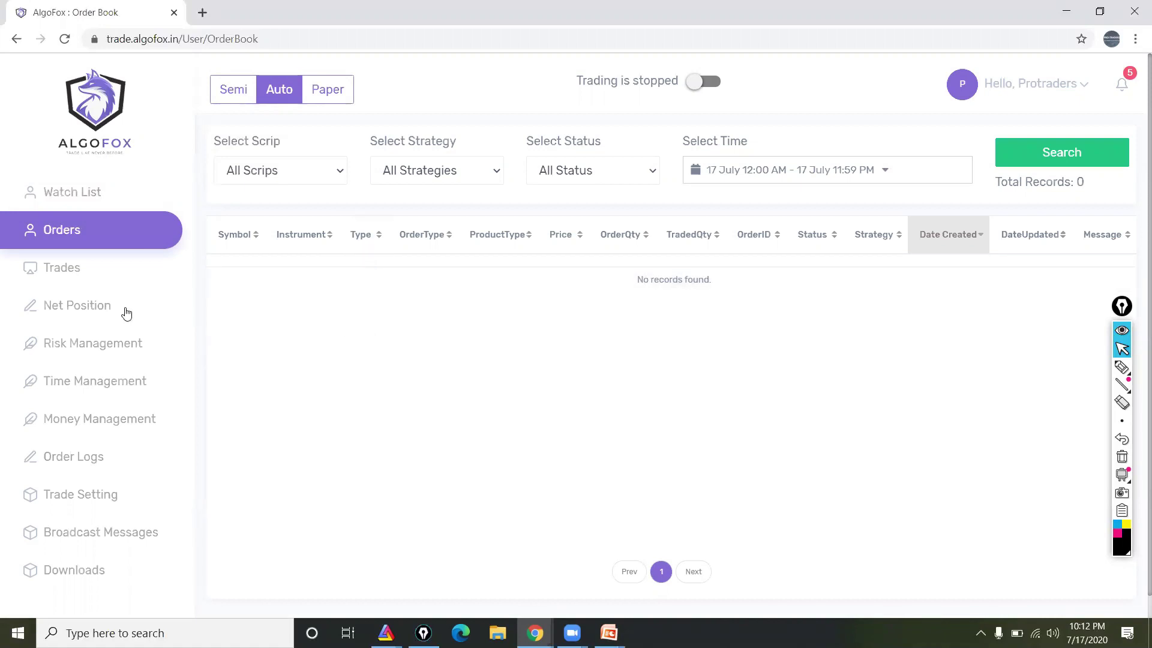
pyautogui.click(88, 286)
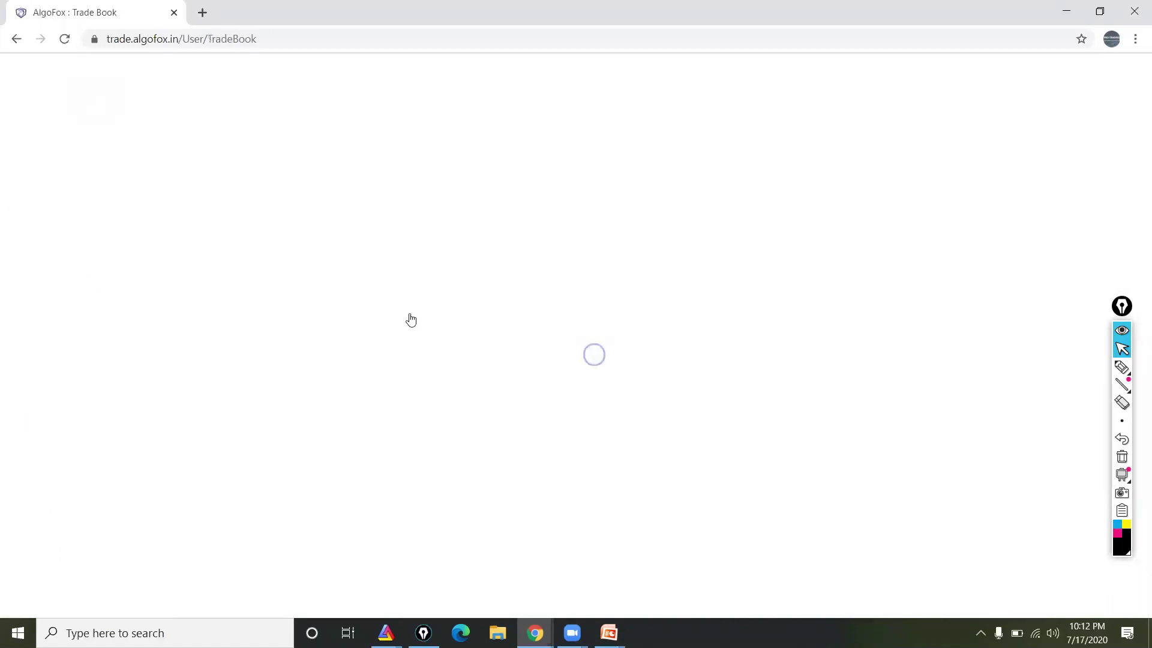
pyautogui.click(83, 312)
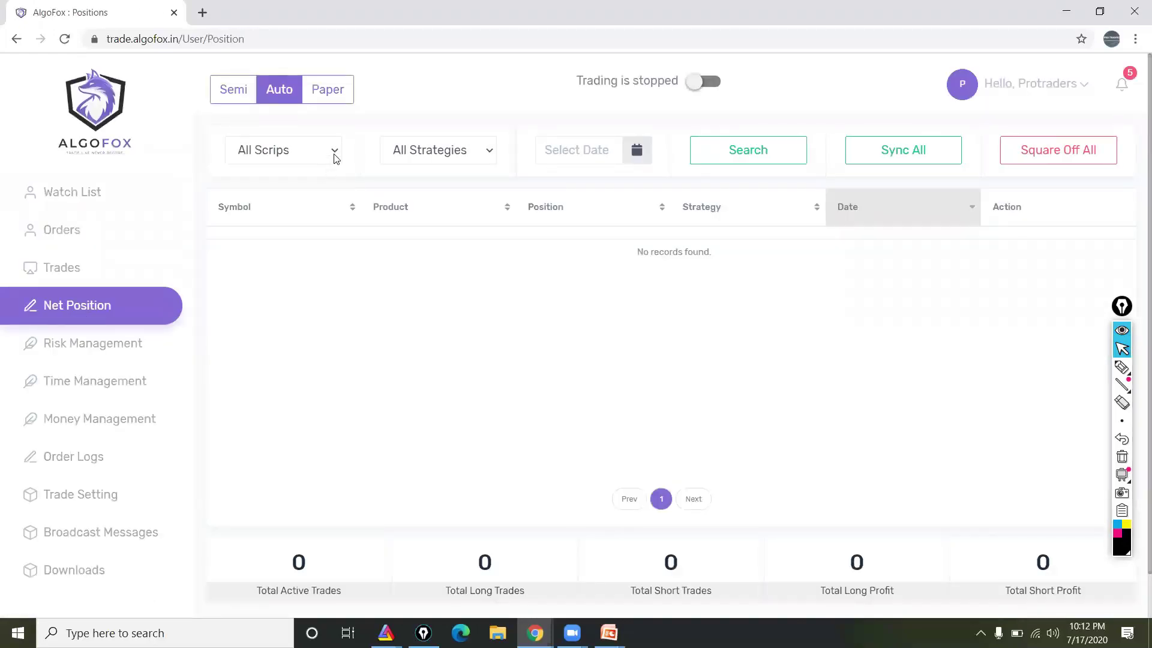
pyautogui.click(334, 154)
pyautogui.click(333, 154)
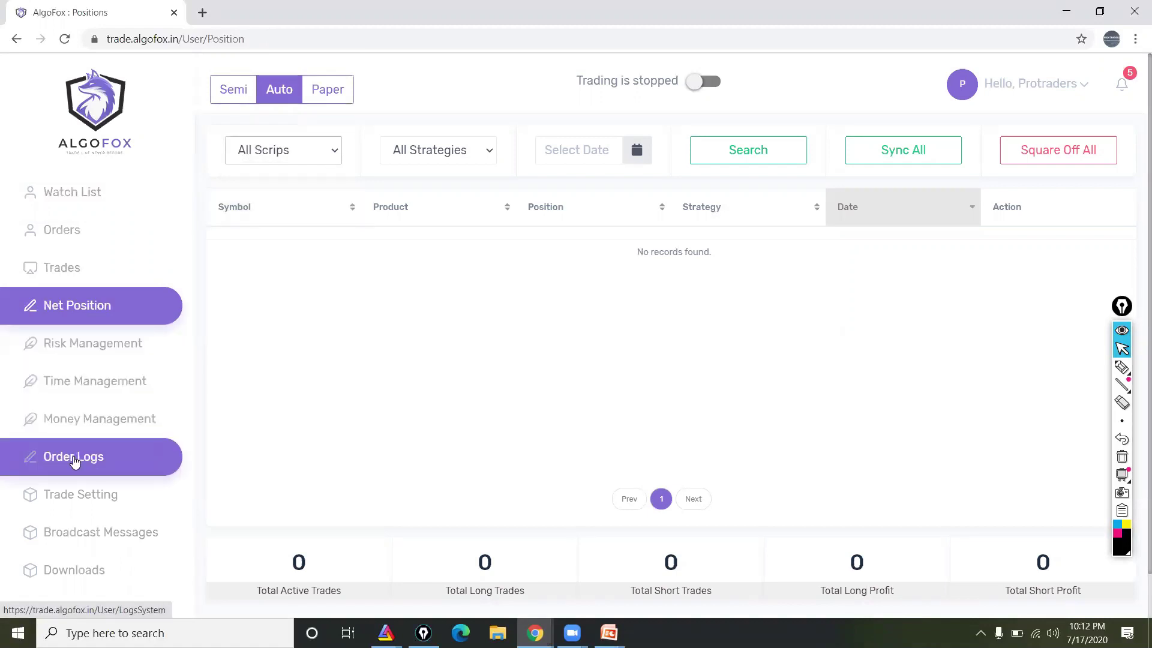
# Open the trade settings and examine the supported brokers, leaving FYERS selected.
pyautogui.click(72, 493)
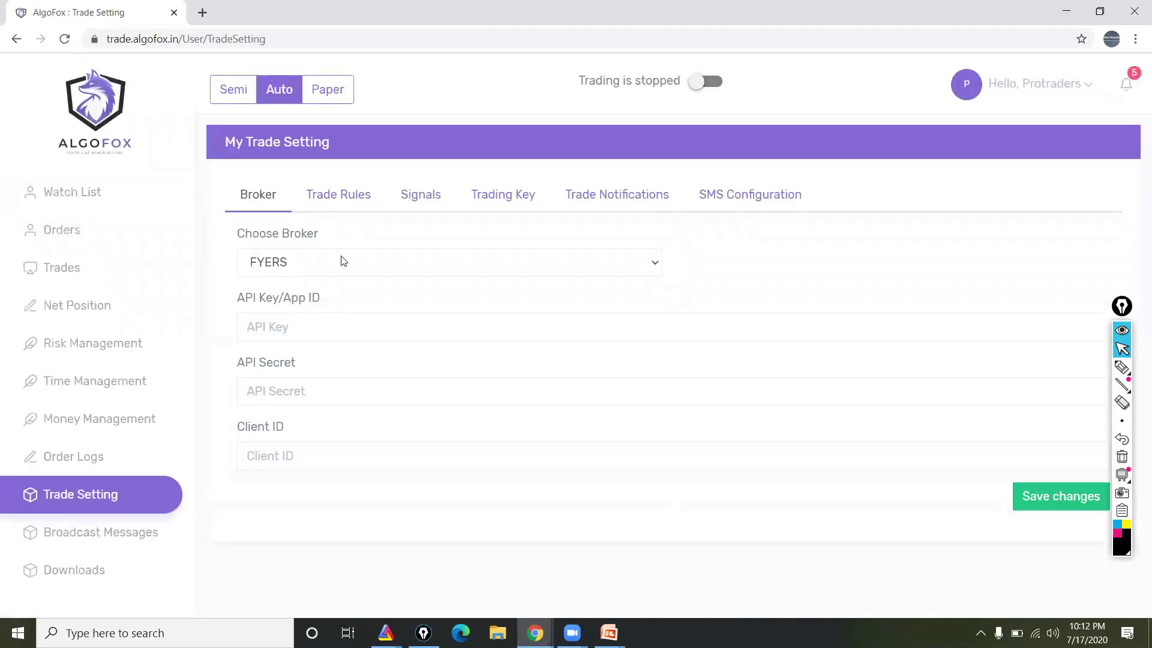
pyautogui.click(306, 263)
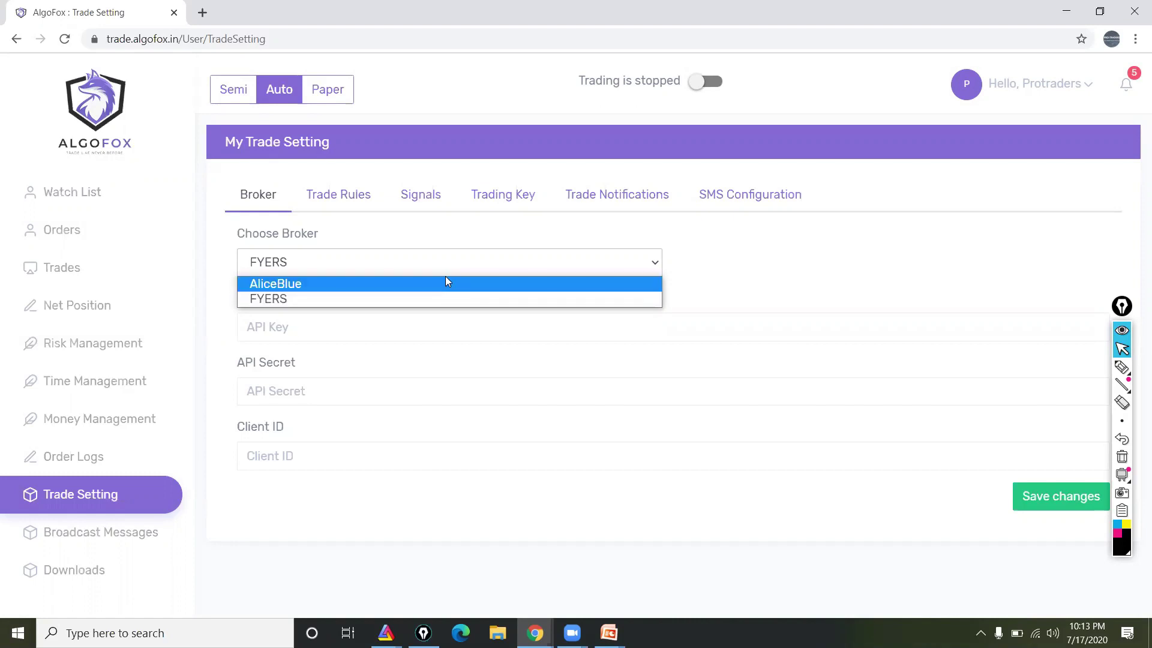
pyautogui.click(503, 108)
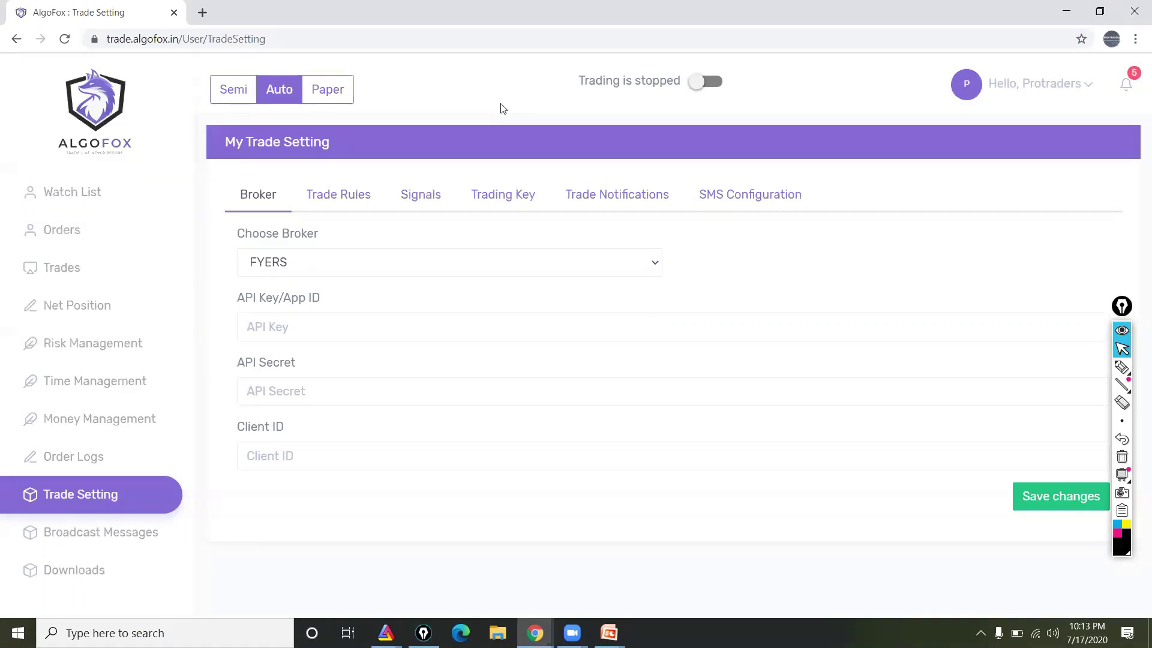
pyautogui.click(479, 273)
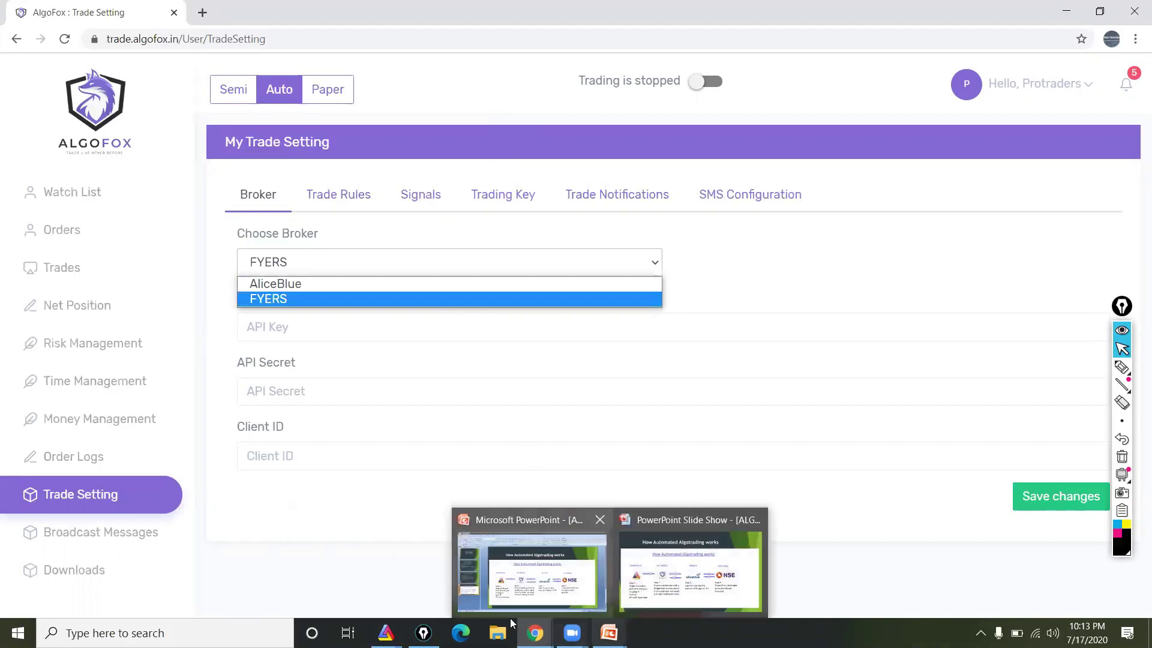
pyautogui.moveTo(386, 633)
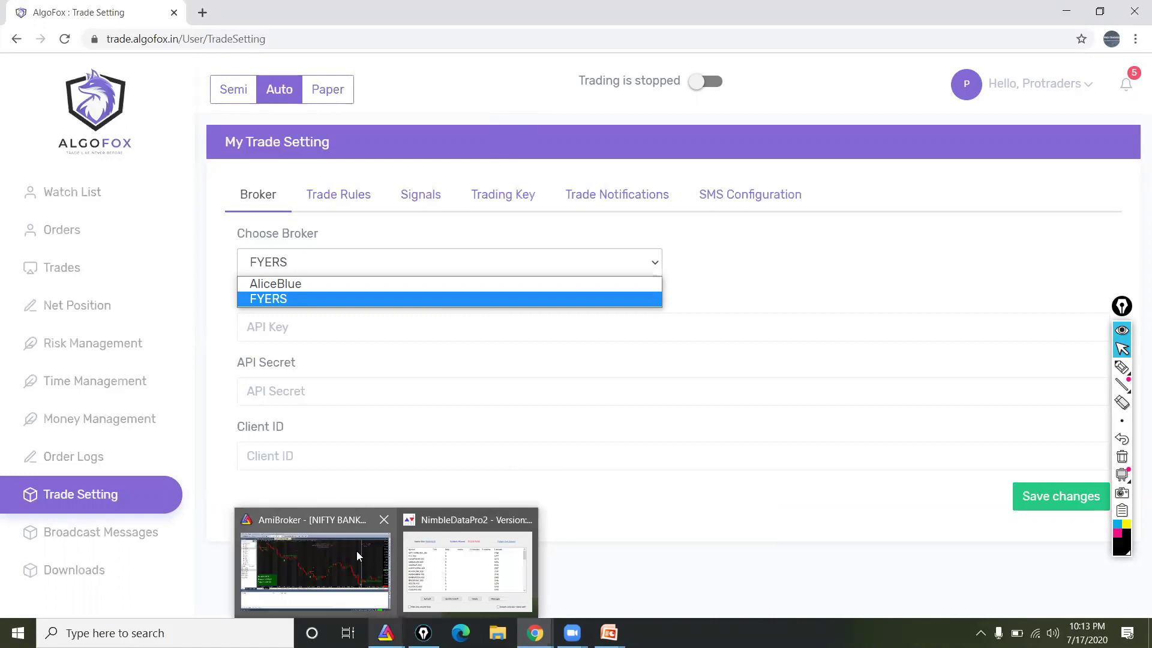
pyautogui.moveTo(356, 550)
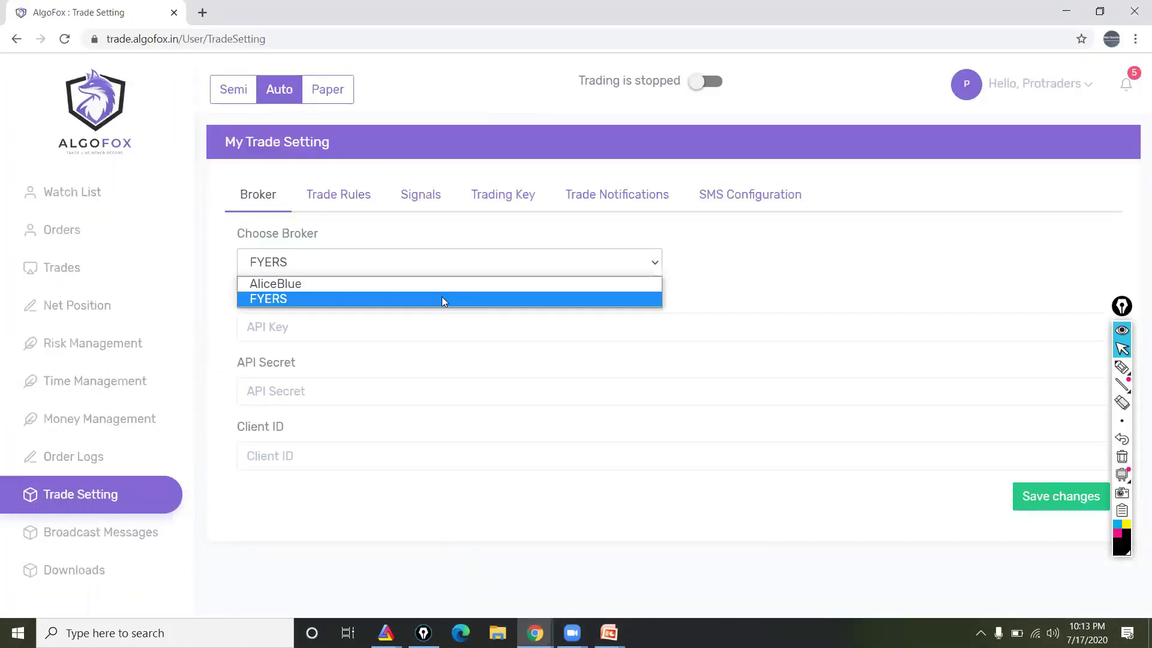
pyautogui.click(402, 235)
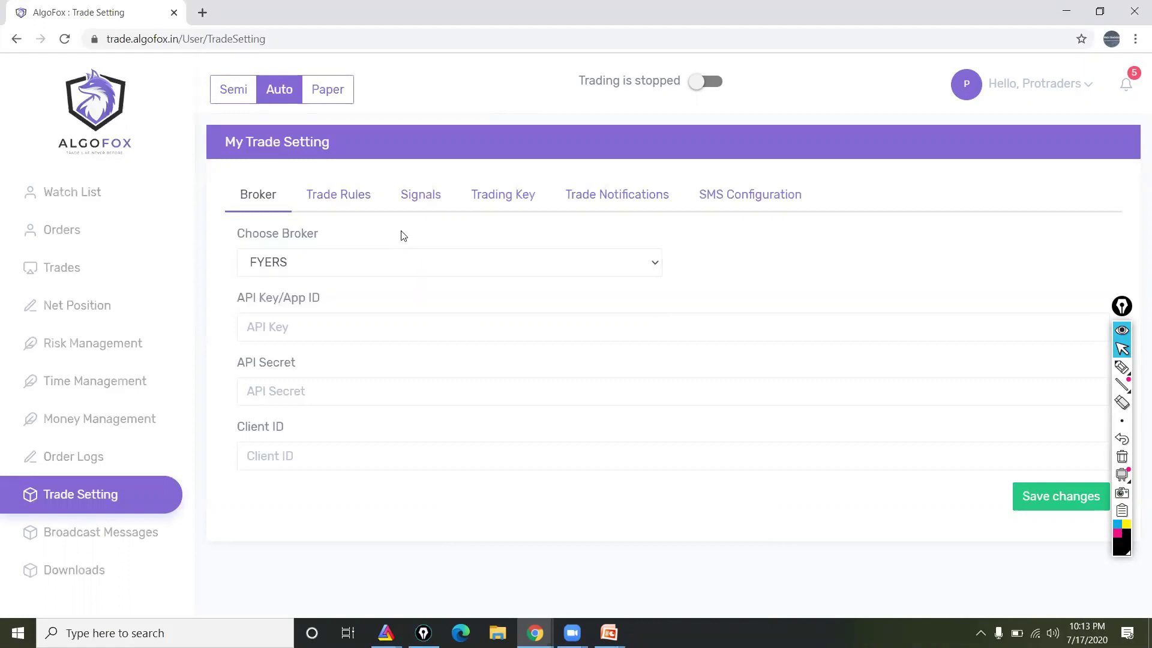
pyautogui.click(346, 263)
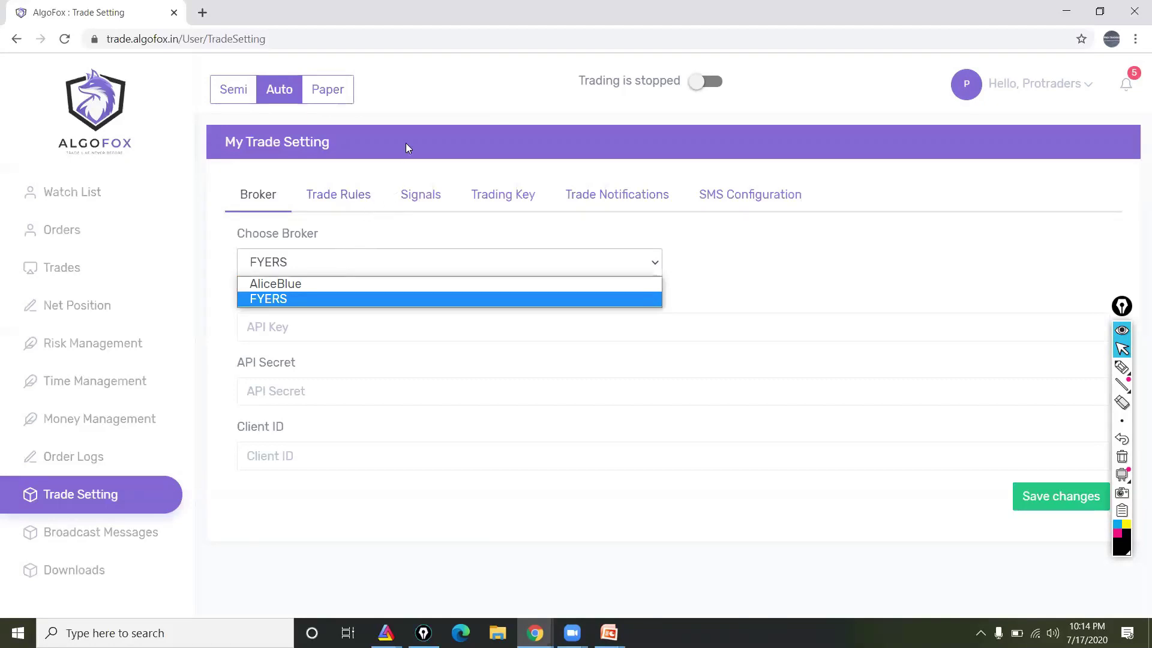
pyautogui.click(411, 117)
# Change the application mode to Paper and confirm the change.
pyautogui.click(340, 102)
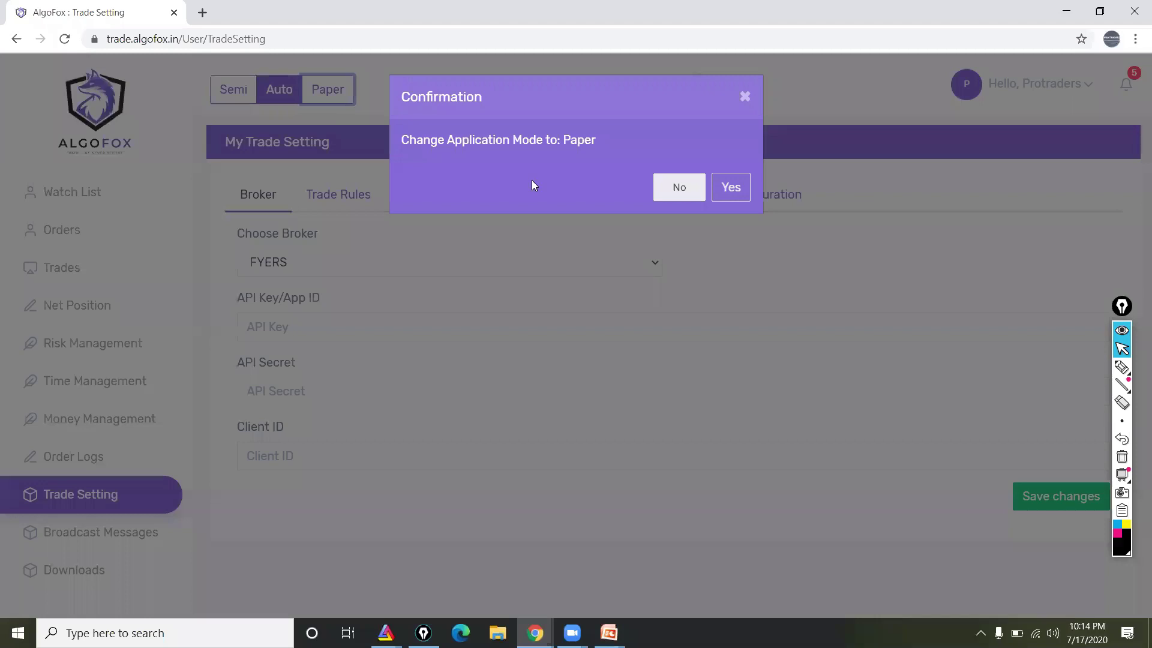
pyautogui.click(732, 188)
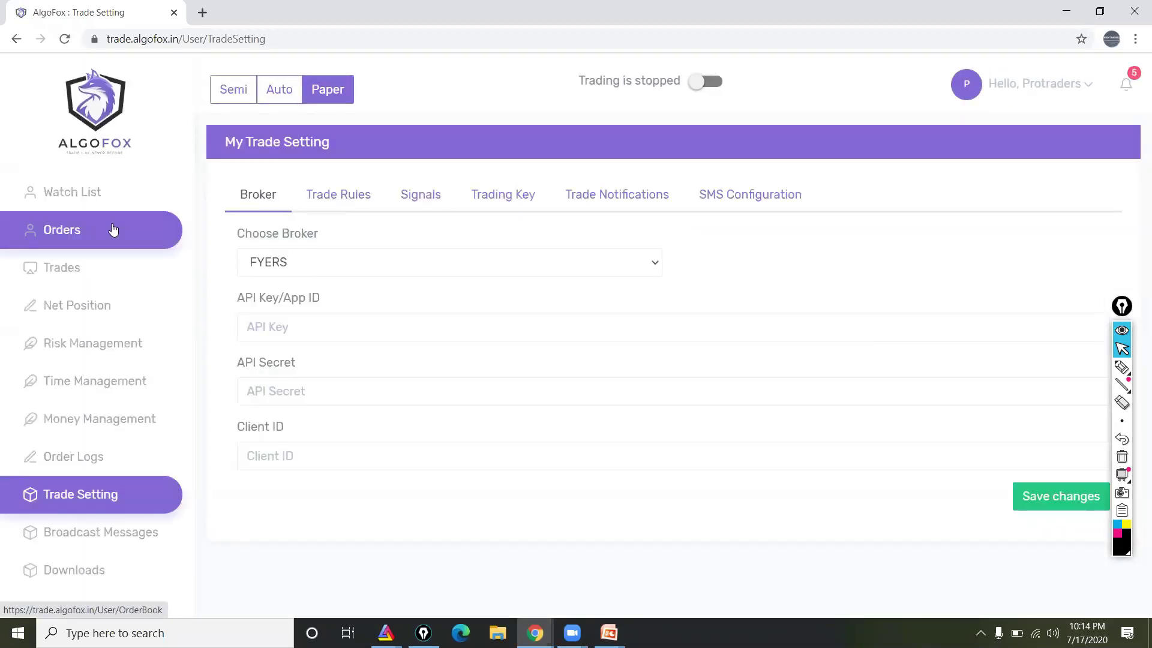
# Start a new scrip in the watch list with instrument EQ and input symbol MARUTI.NSE.
pyautogui.click(94, 202)
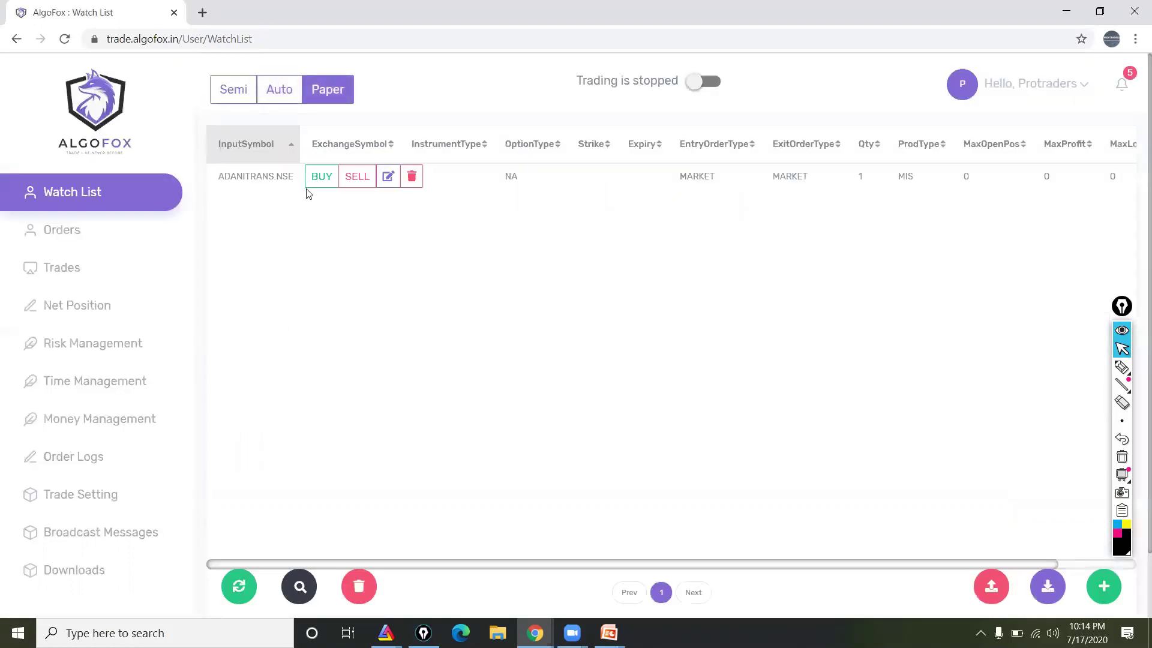
pyautogui.click(1104, 583)
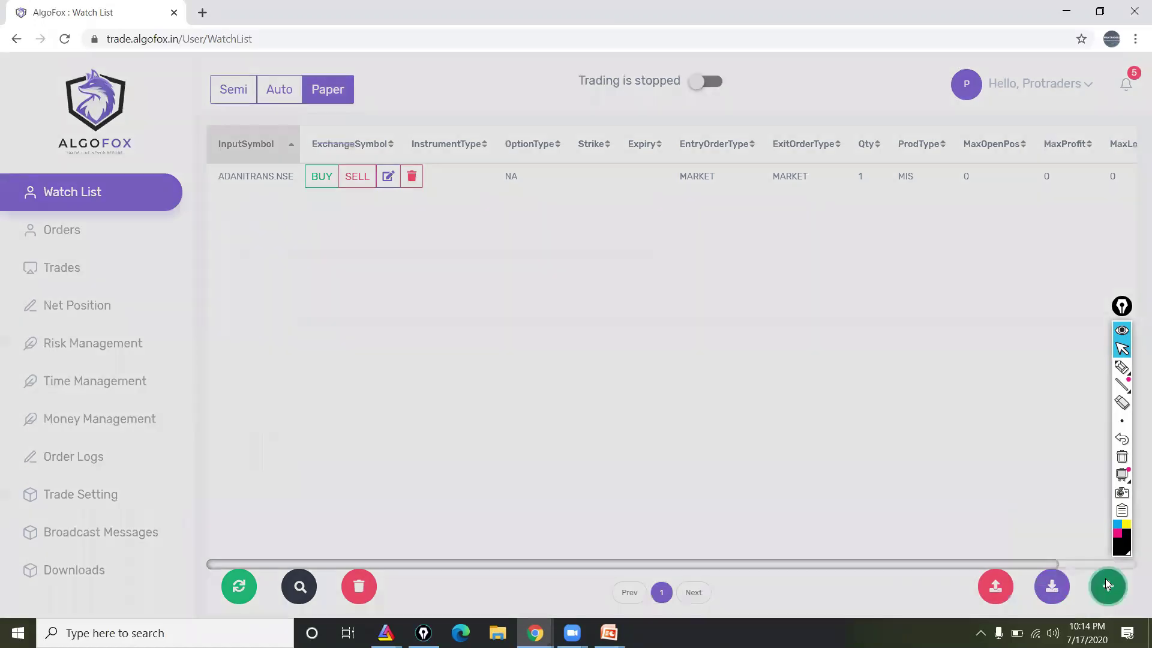
pyautogui.click(198, 308)
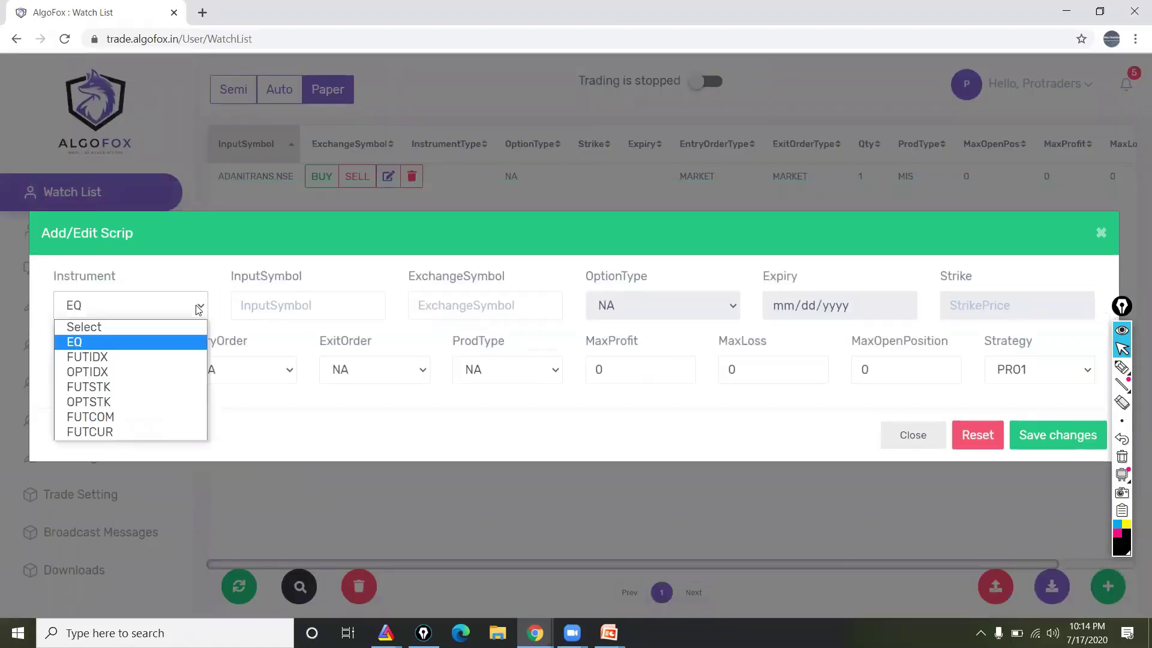
pyautogui.click(199, 308)
pyautogui.click(278, 305)
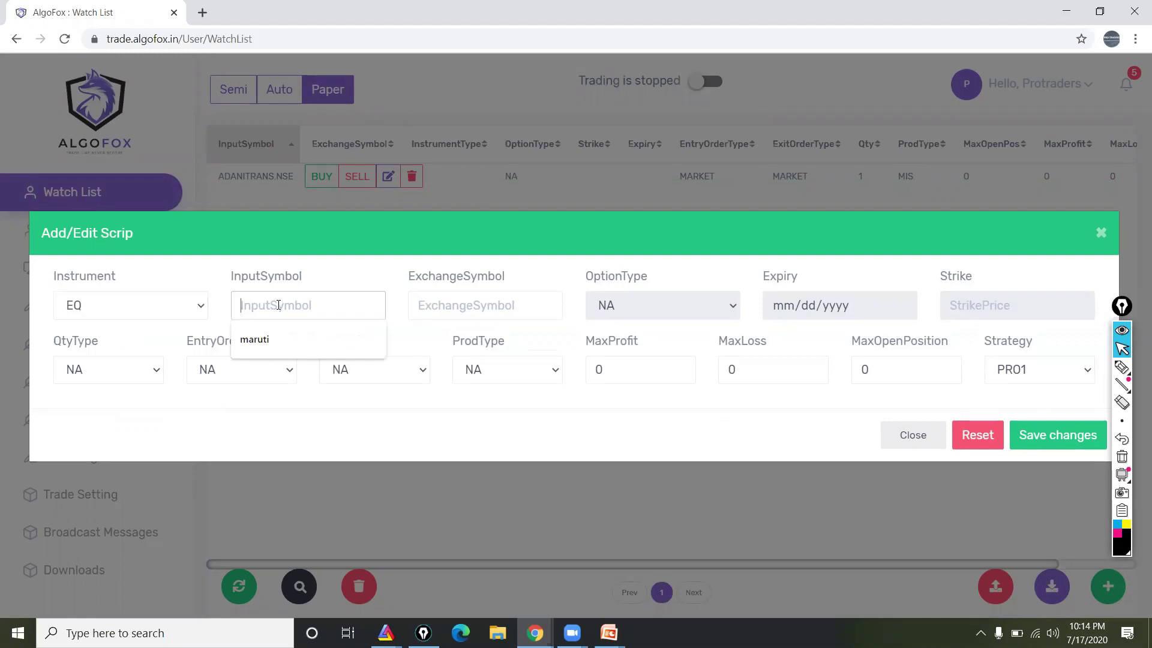
pyautogui.click(268, 337)
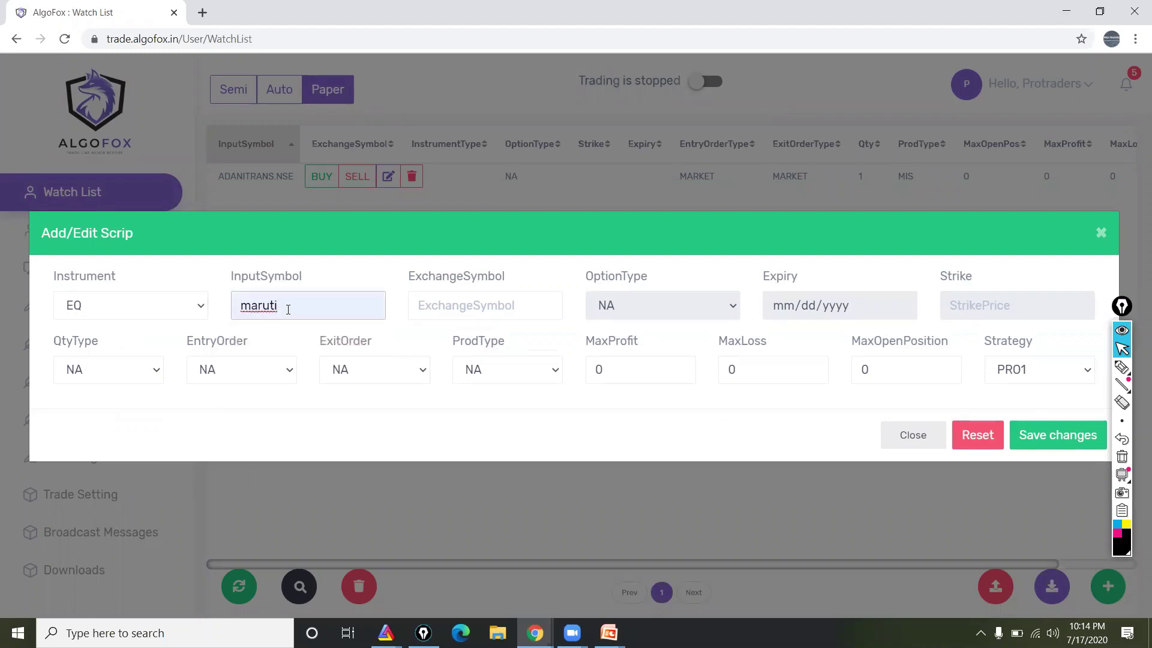
pyautogui.write('.')
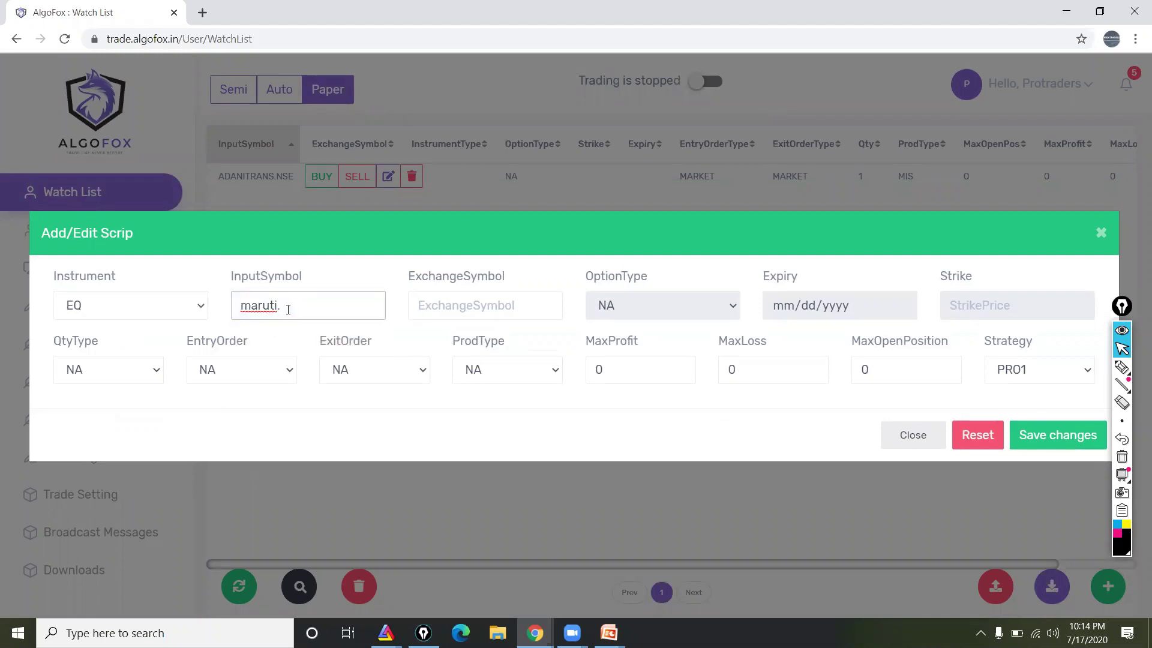
pyautogui.press('BackSpace')
pyautogui.press('BackSpace')
pyautogui.press('BackSpace')
pyautogui.press('BackSpace')
pyautogui.press('BackSpace')
pyautogui.press('BackSpace')
pyautogui.press('BackSpace')
pyautogui.write('MARUTI.NSE')
pyautogui.click(486, 308)
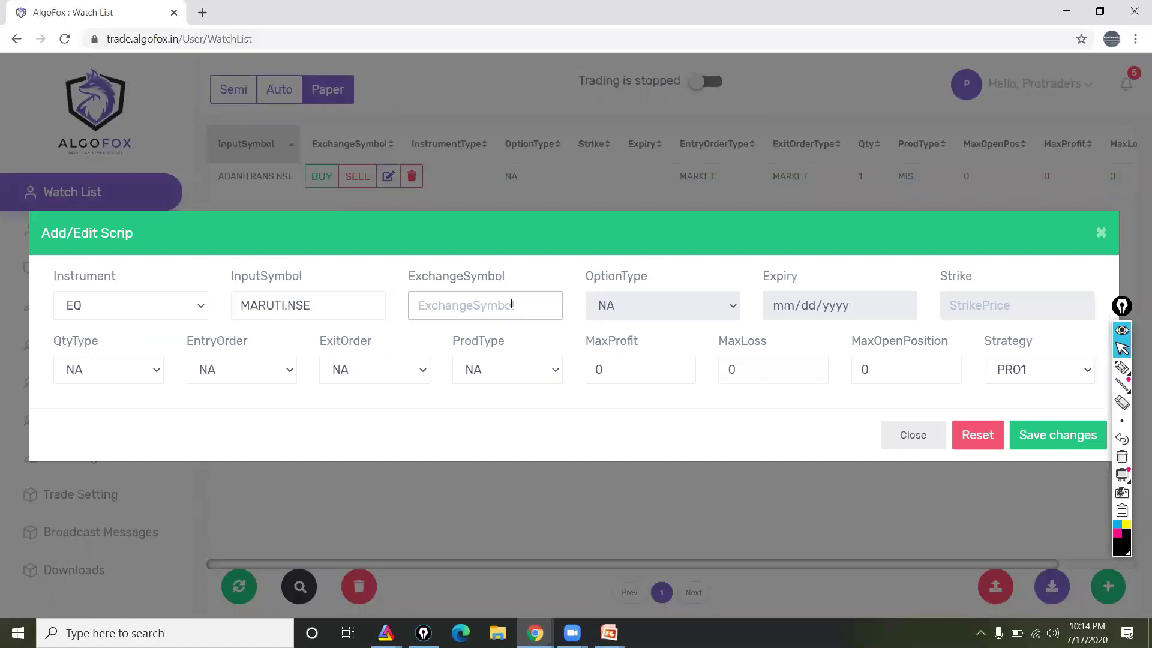
pyautogui.click(654, 306)
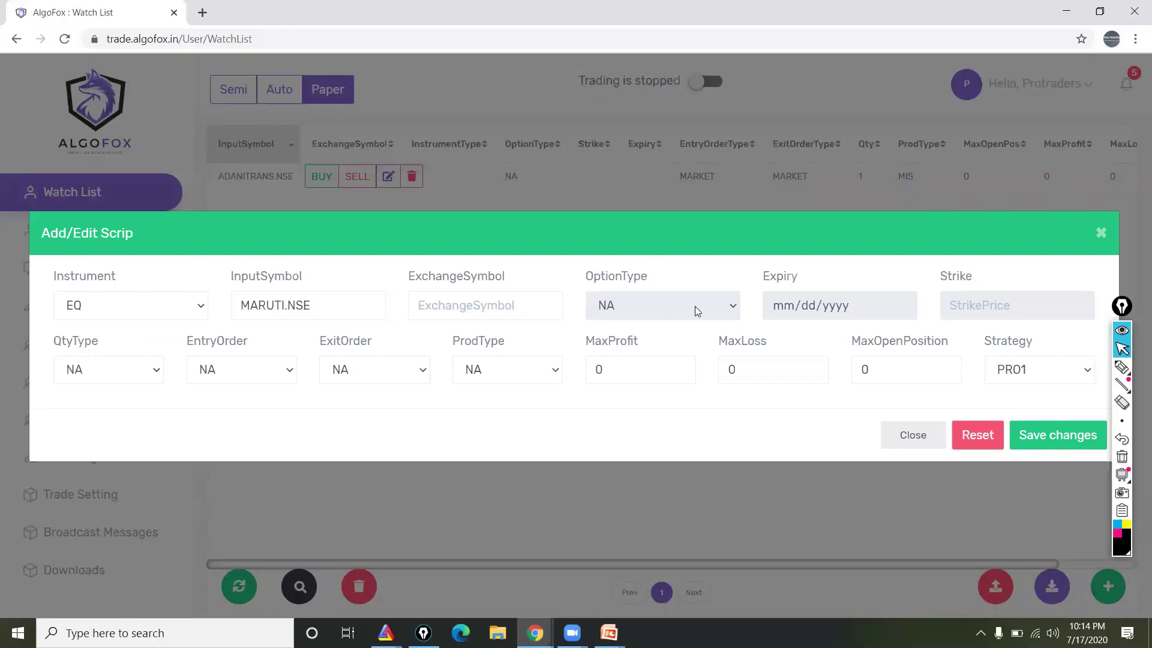
# Set the MARUTI.NSE scrip's quantity type to FIXED with a quantity of 25.
pyautogui.click(139, 371)
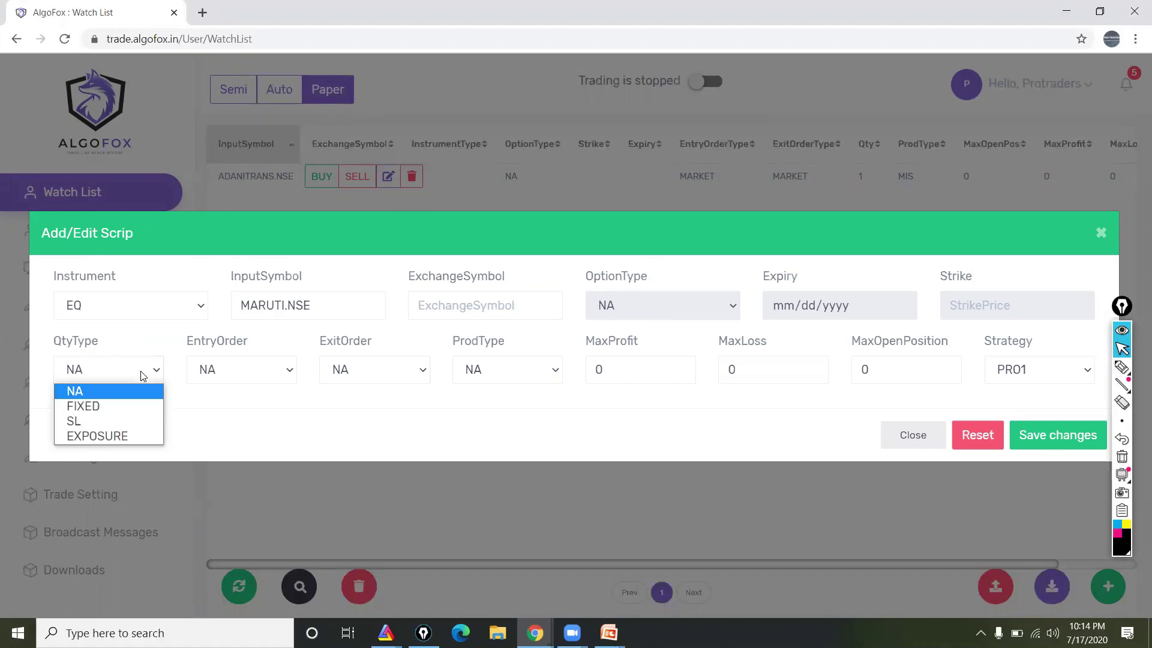
pyautogui.click(81, 423)
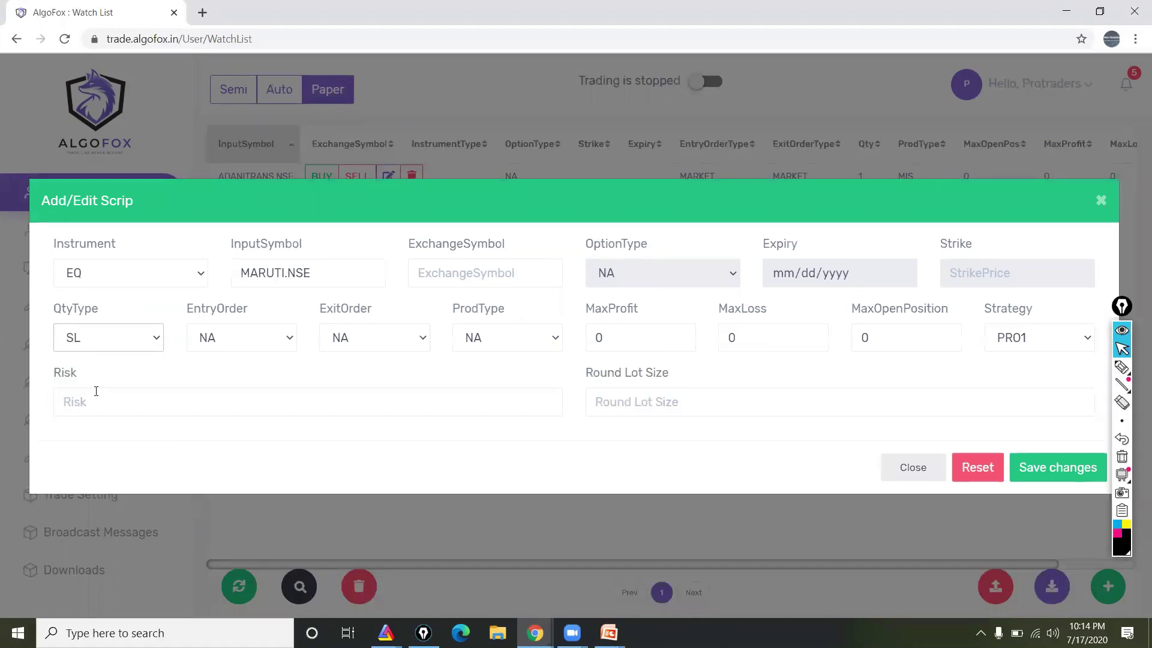
pyautogui.click(146, 347)
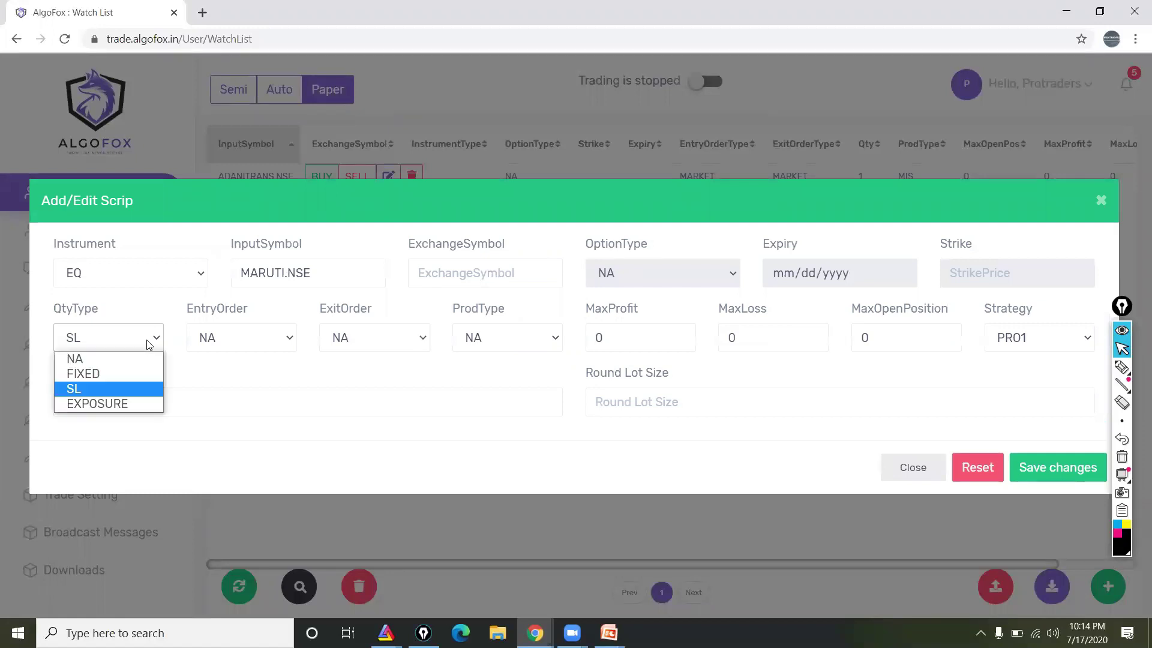
pyautogui.click(103, 373)
pyautogui.click(105, 404)
pyautogui.write('35')
pyautogui.press('BackSpace')
pyautogui.press('BackSpace')
pyautogui.write('25')
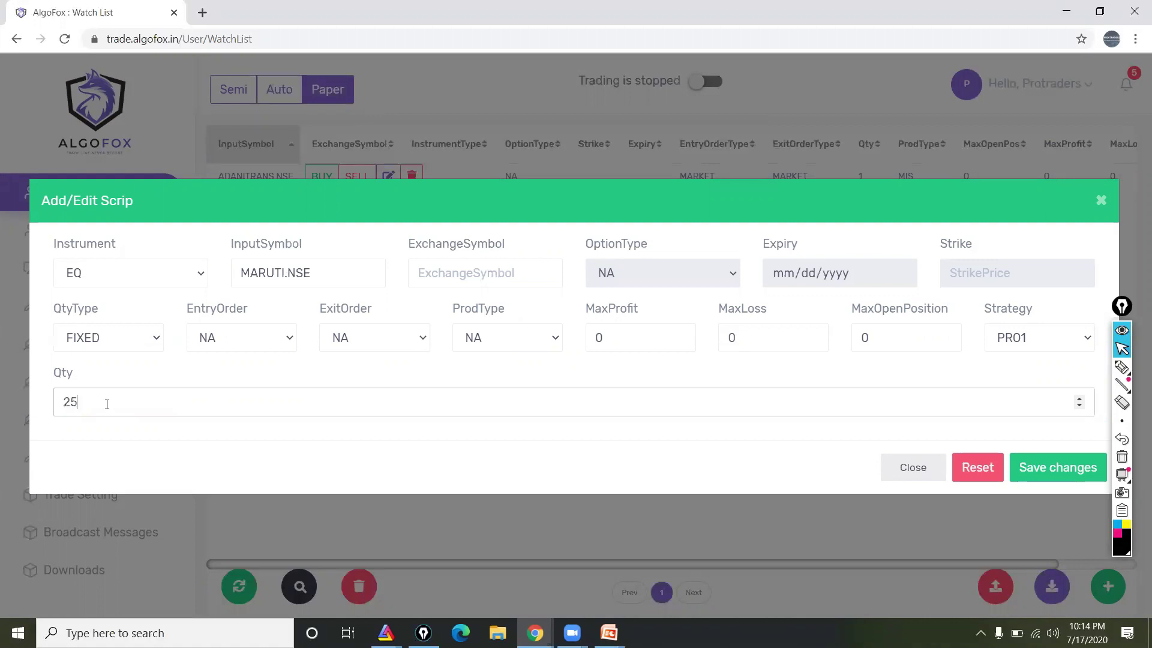
# Set both the entry and exit orders to MARKET and the product type to MIS.
pyautogui.click(206, 340)
pyautogui.click(219, 389)
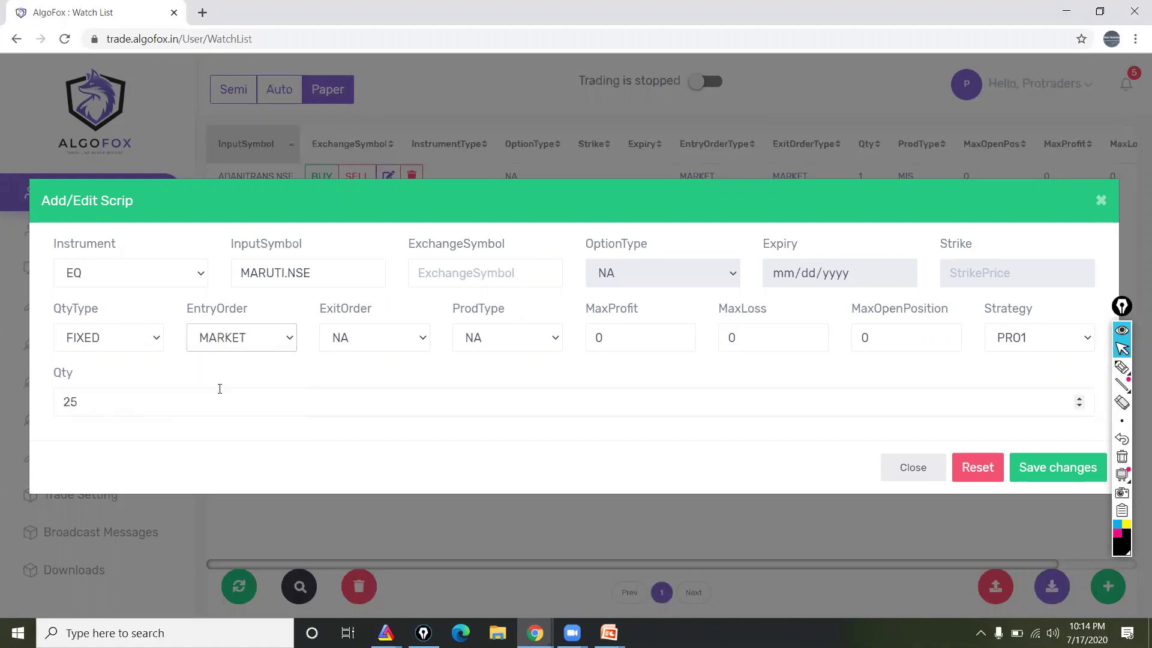
pyautogui.click(397, 336)
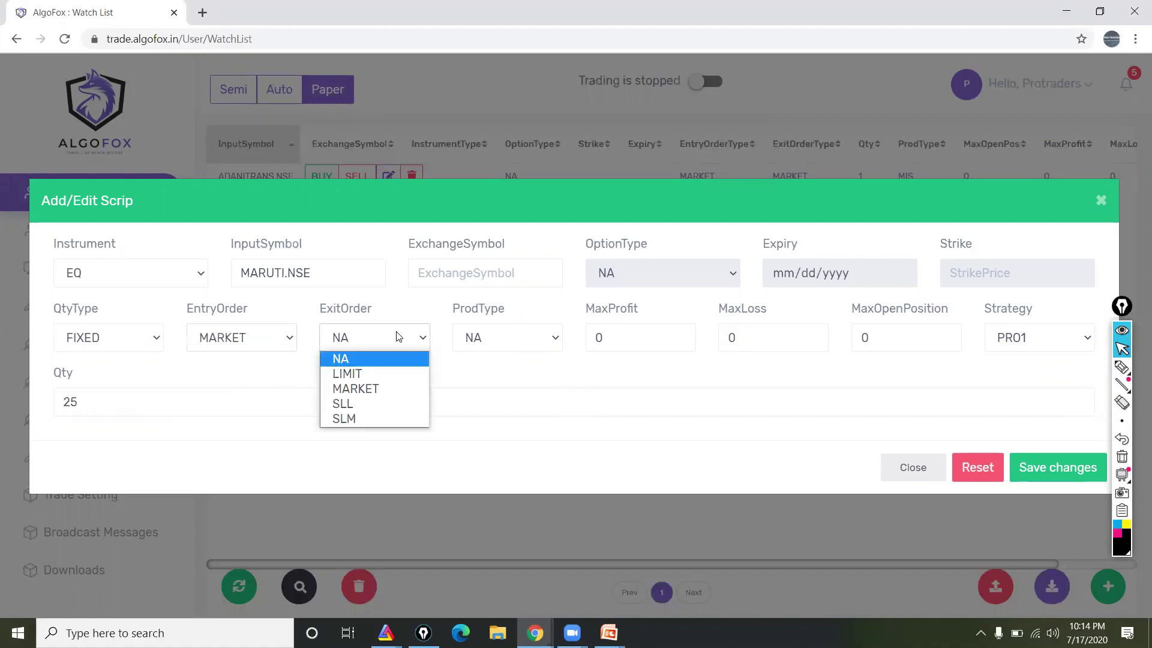
pyautogui.click(368, 390)
pyautogui.click(545, 343)
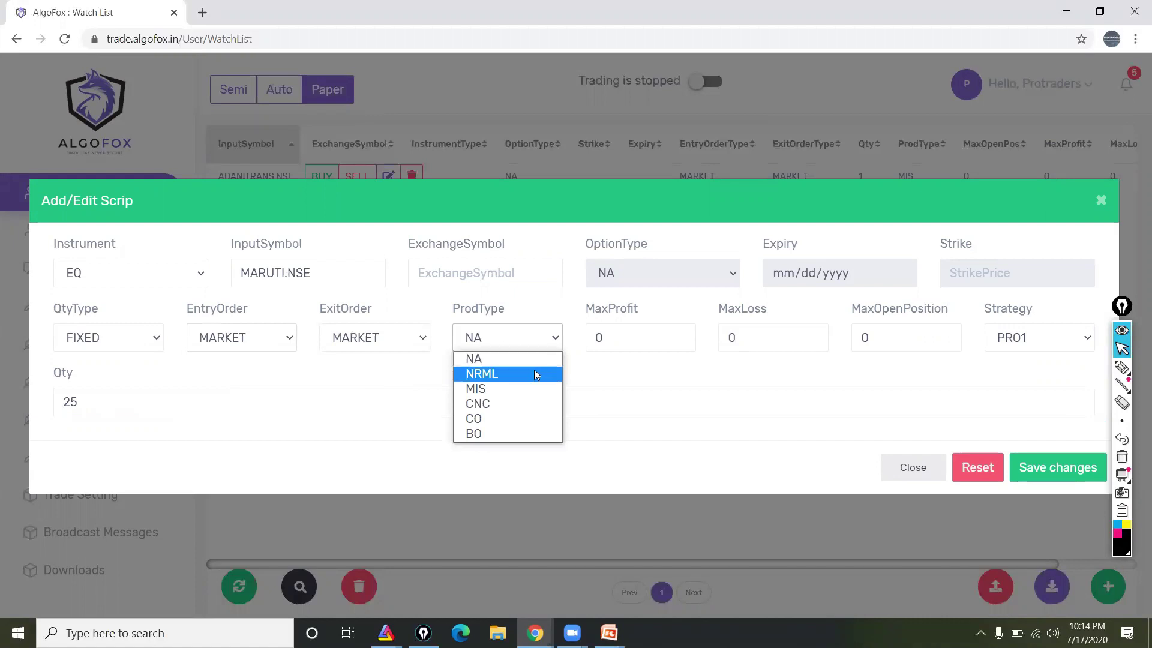
pyautogui.click(503, 391)
# Set the scrip's maximum profit to 2.
pyautogui.click(598, 337)
pyautogui.doubleClick(681, 335)
pyautogui.click(737, 337)
# Look at the strategy options, view the NIFTY BANK 10-minute chart in AmiBroker, and return to AlgoFox.
pyautogui.click(1034, 340)
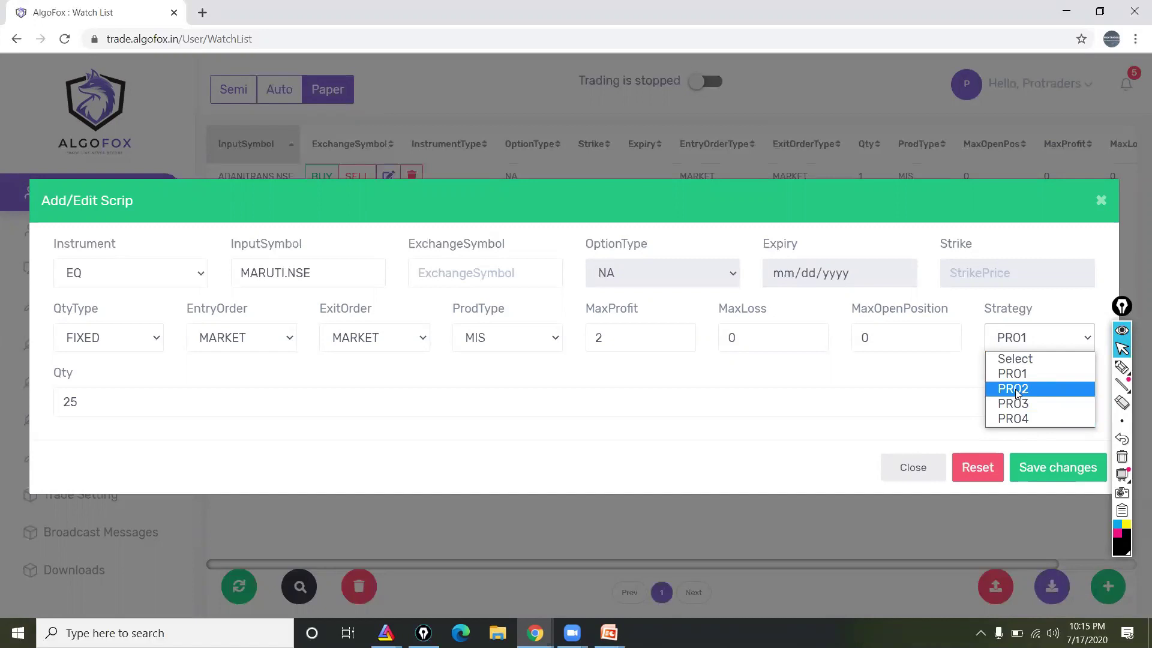
pyautogui.click(386, 632)
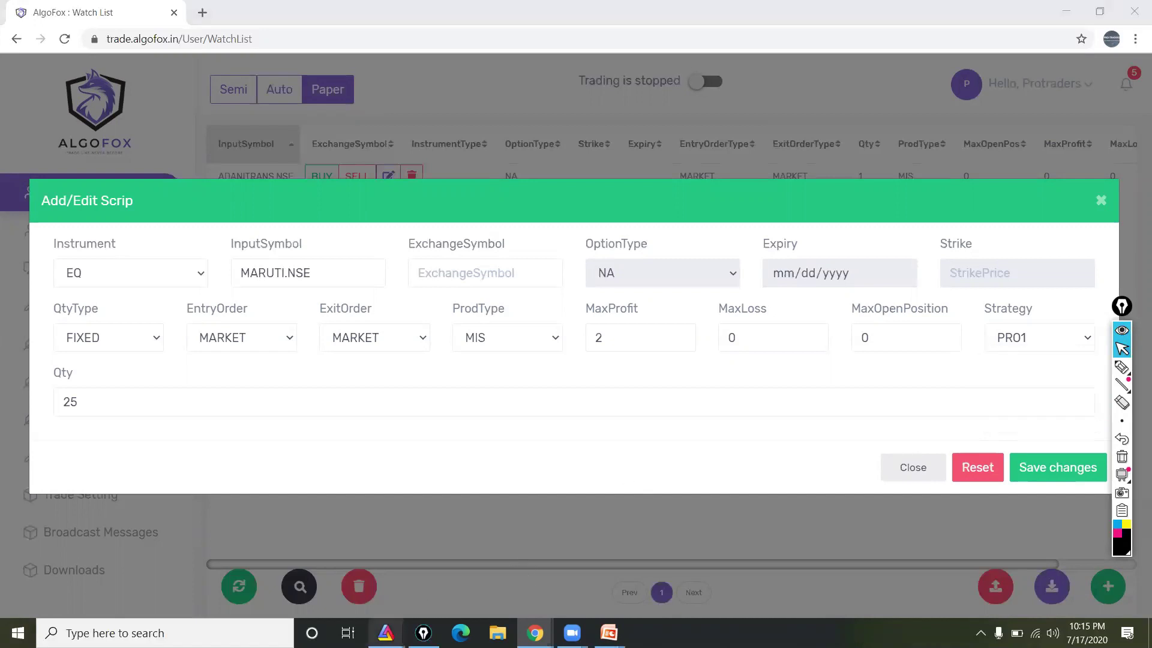
pyautogui.click(313, 558)
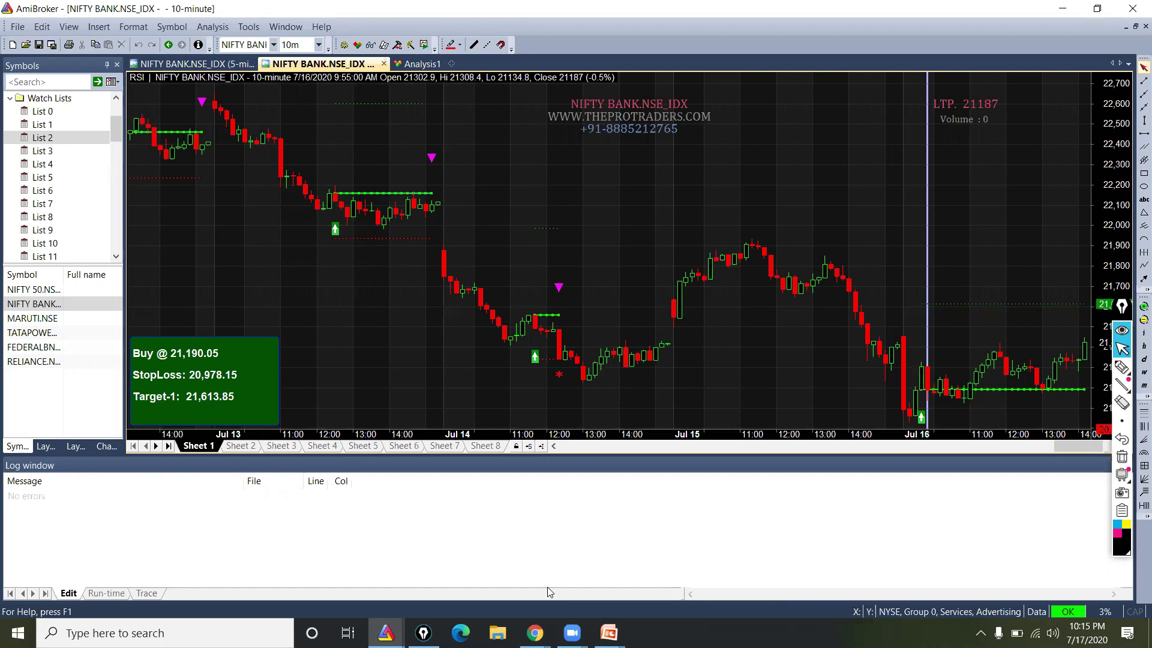
pyautogui.moveTo(535, 633)
pyautogui.click(1040, 576)
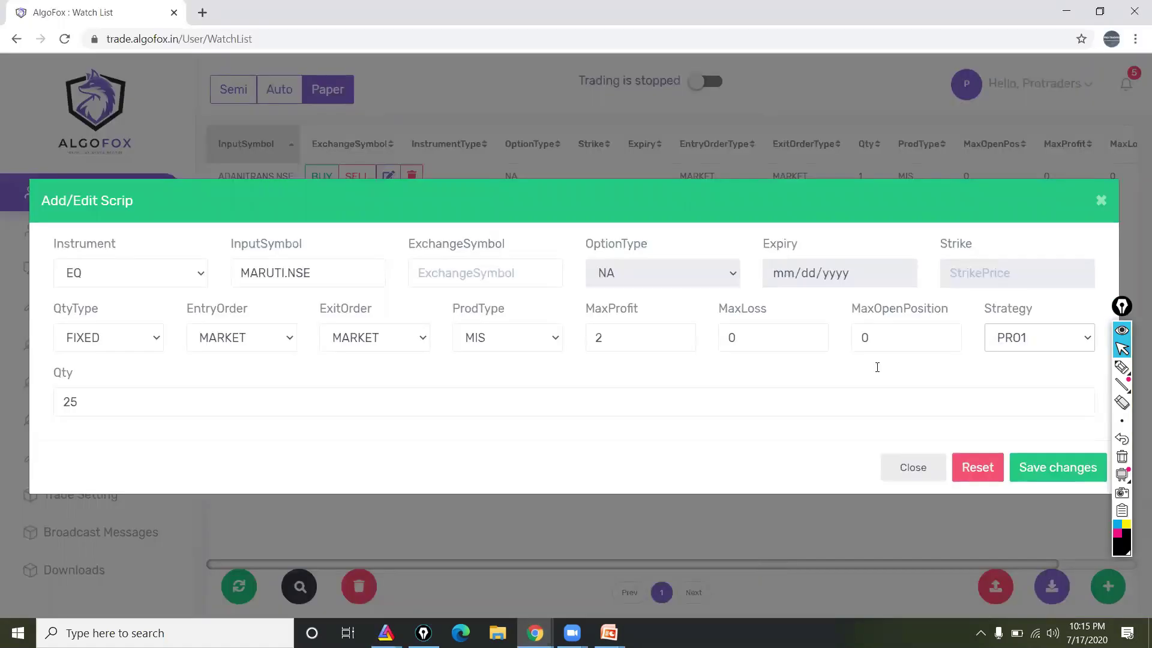
# Assign strategy PRO2 to the MARUTI.NSE scrip, save it, and check the strategy column in the watch list.
pyautogui.click(1073, 332)
pyautogui.click(1021, 389)
pyautogui.click(1044, 467)
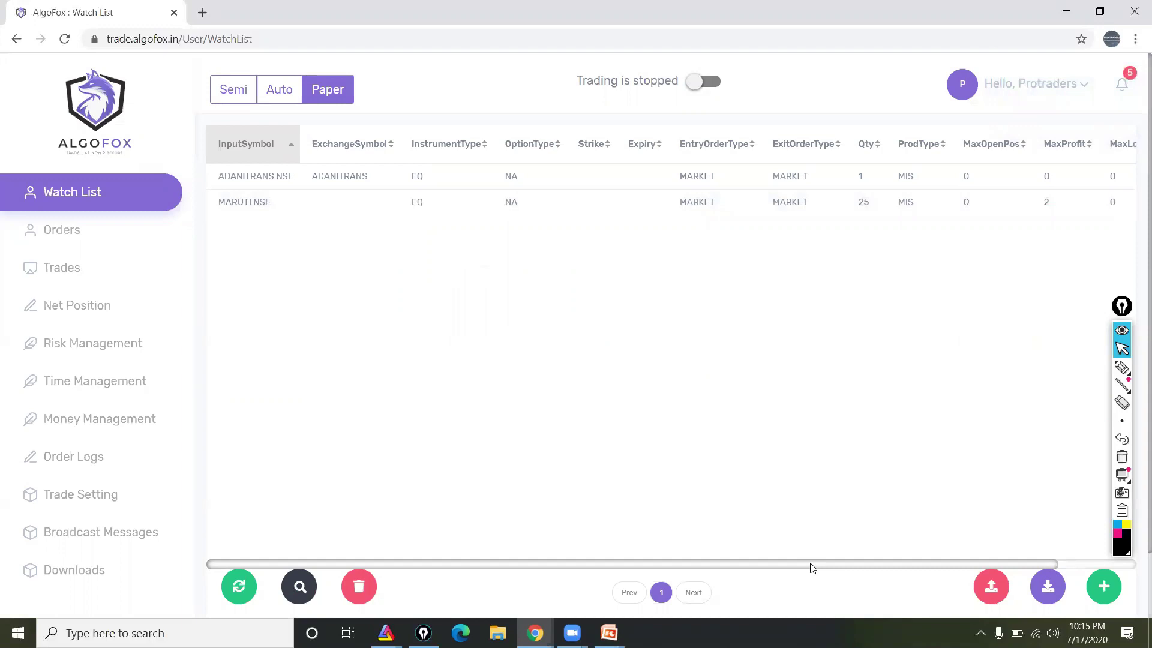
pyautogui.moveTo(811, 568); pyautogui.dragTo(924, 552)
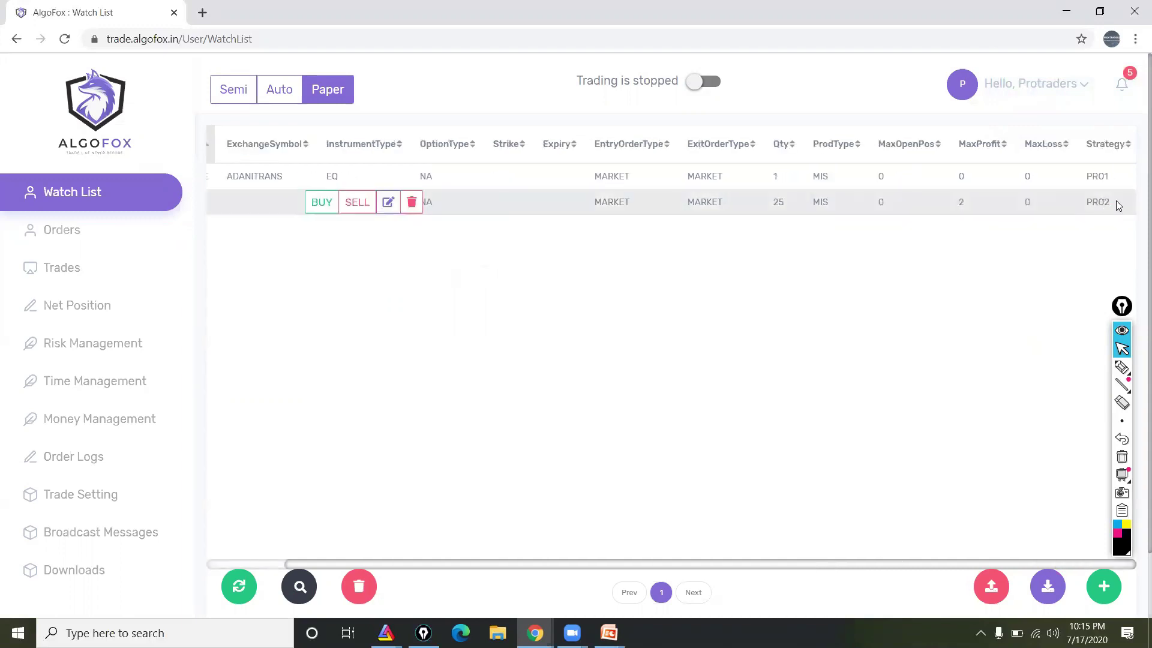
pyautogui.click(1073, 229)
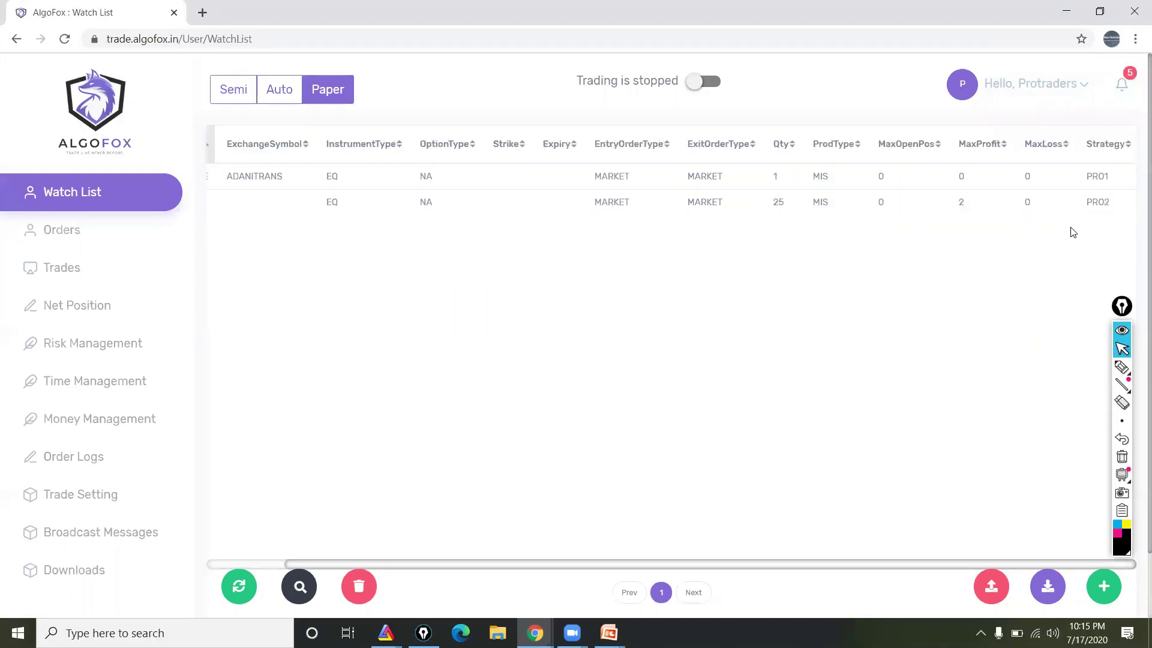
pyautogui.moveTo(1111, 203); pyautogui.dragTo(1090, 202)
# View the CSV/Excel scrip import dialog, close it, and review the watch list's symbol and strategy columns.
pyautogui.click(989, 586)
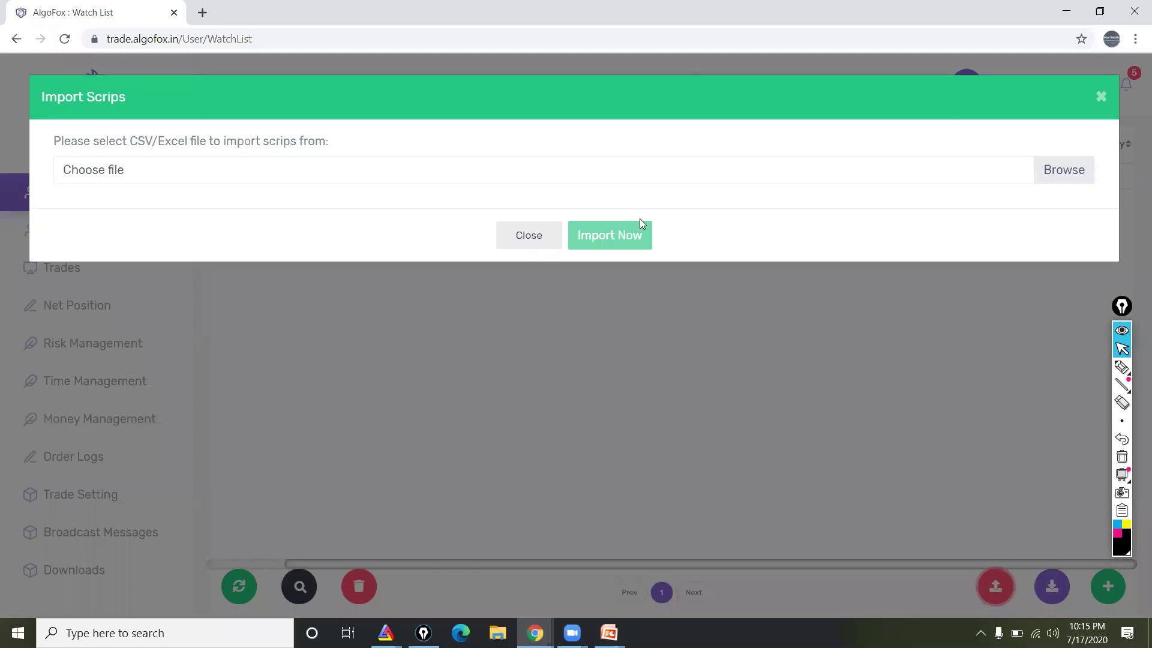
pyautogui.click(1102, 98)
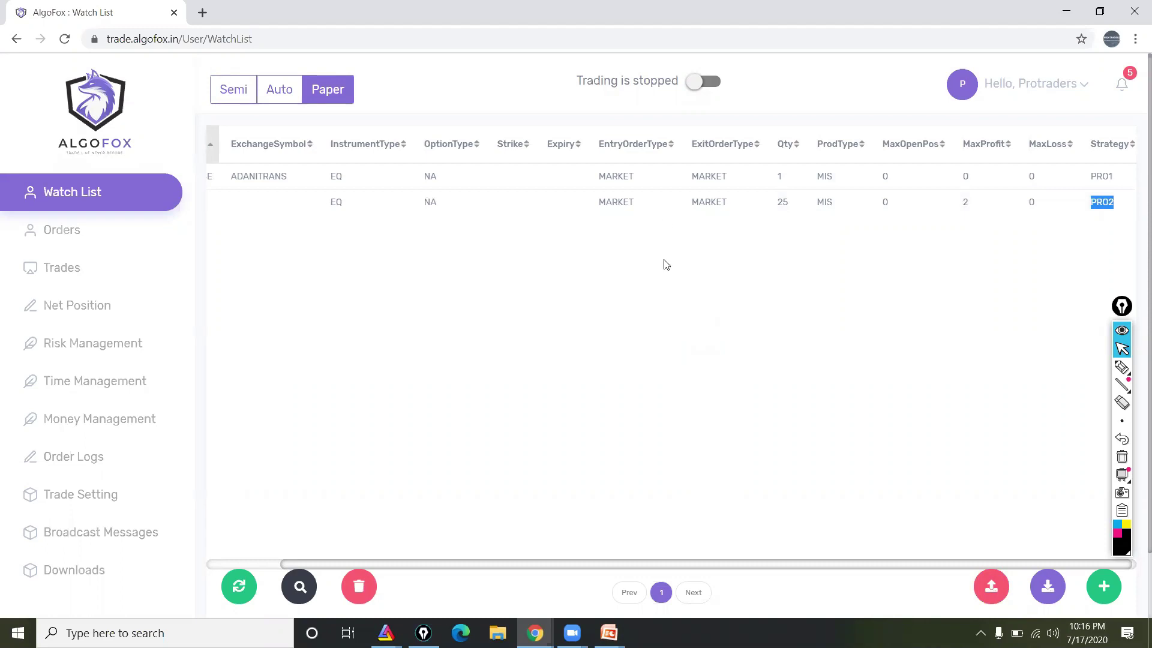
pyautogui.moveTo(643, 211)
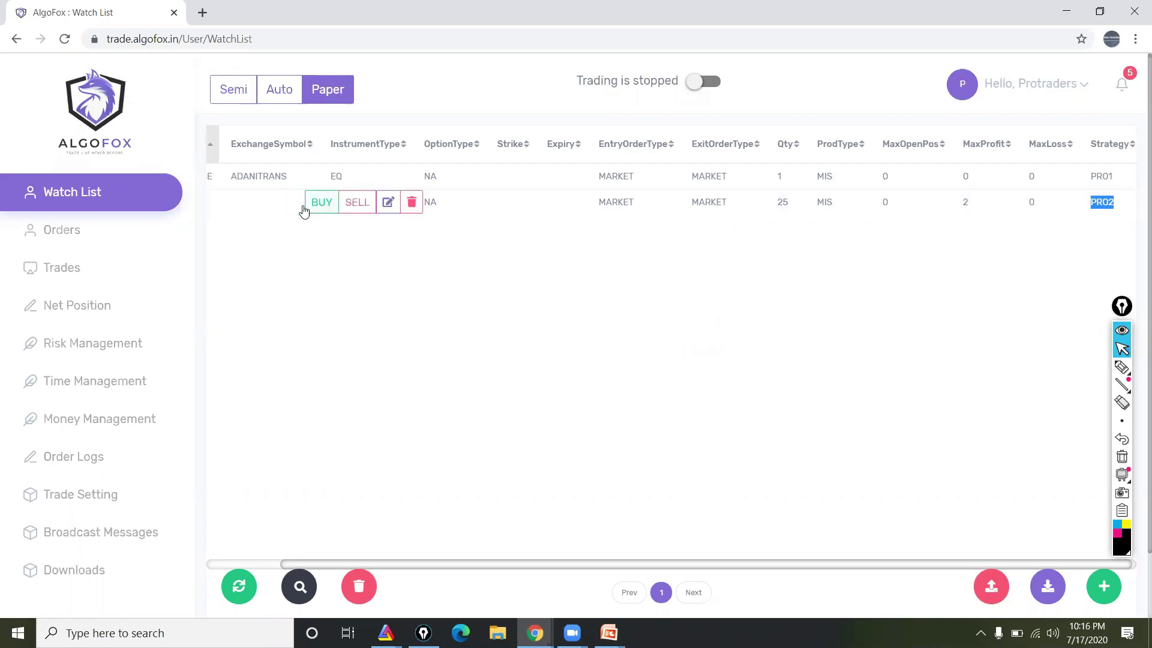
pyautogui.moveTo(540, 564); pyautogui.dragTo(426, 576)
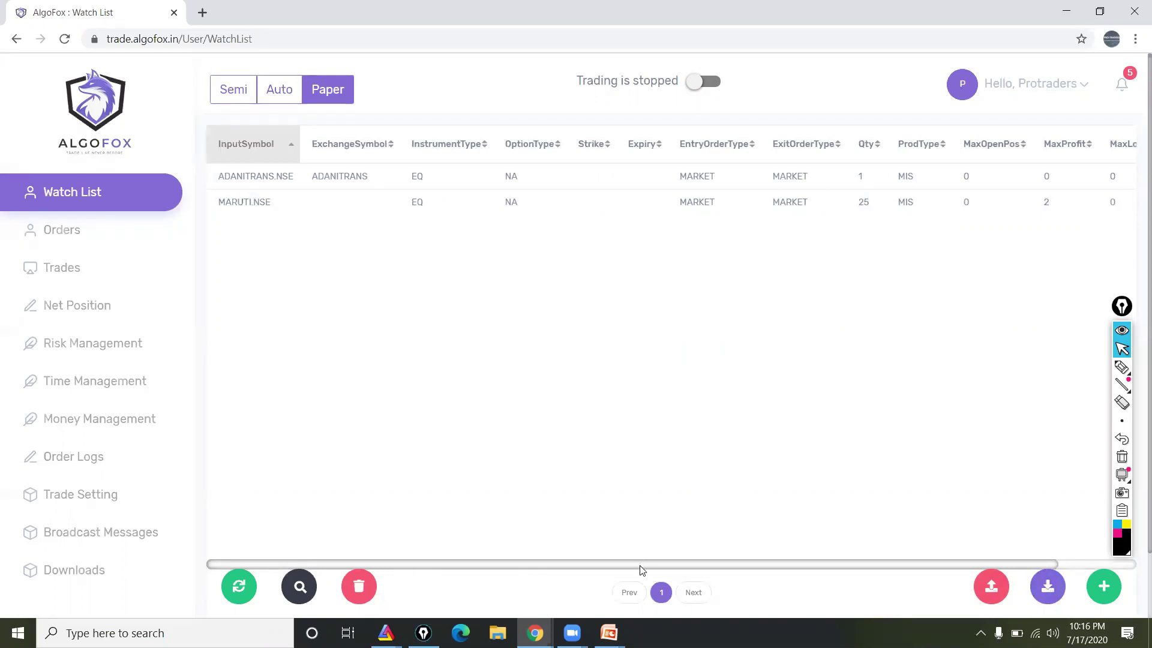
pyautogui.moveTo(640, 564); pyautogui.dragTo(1052, 537)
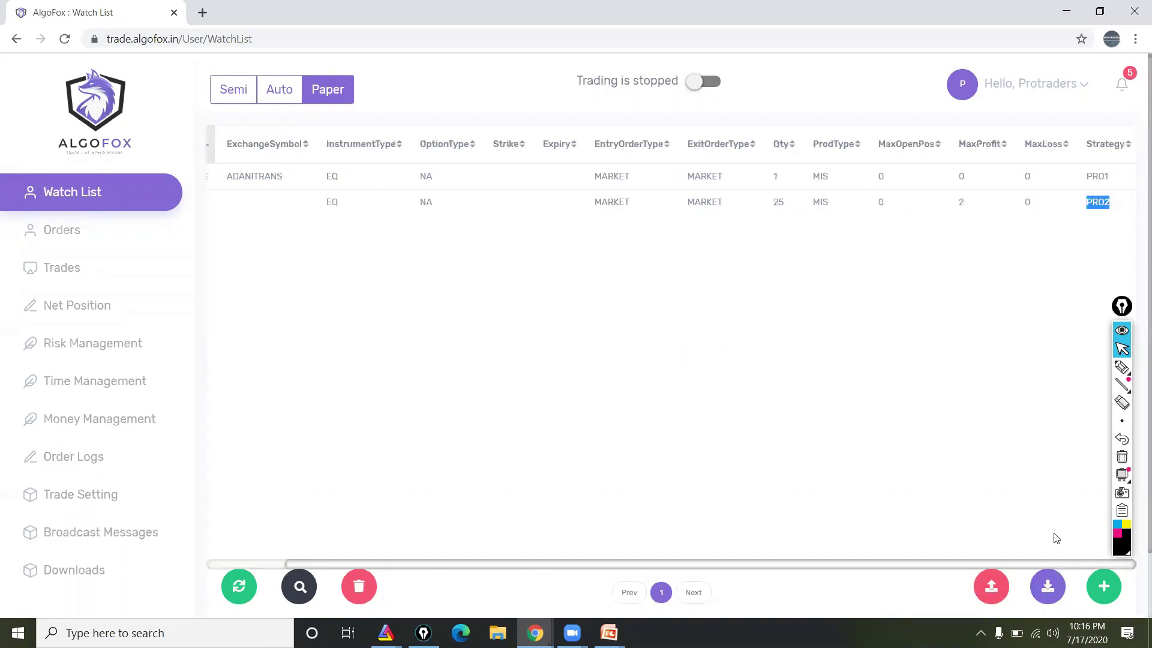
# Reopen the MARUTI.NSE scrip for editing, review its strategy options, and save it with PRO2.
pyautogui.click(389, 203)
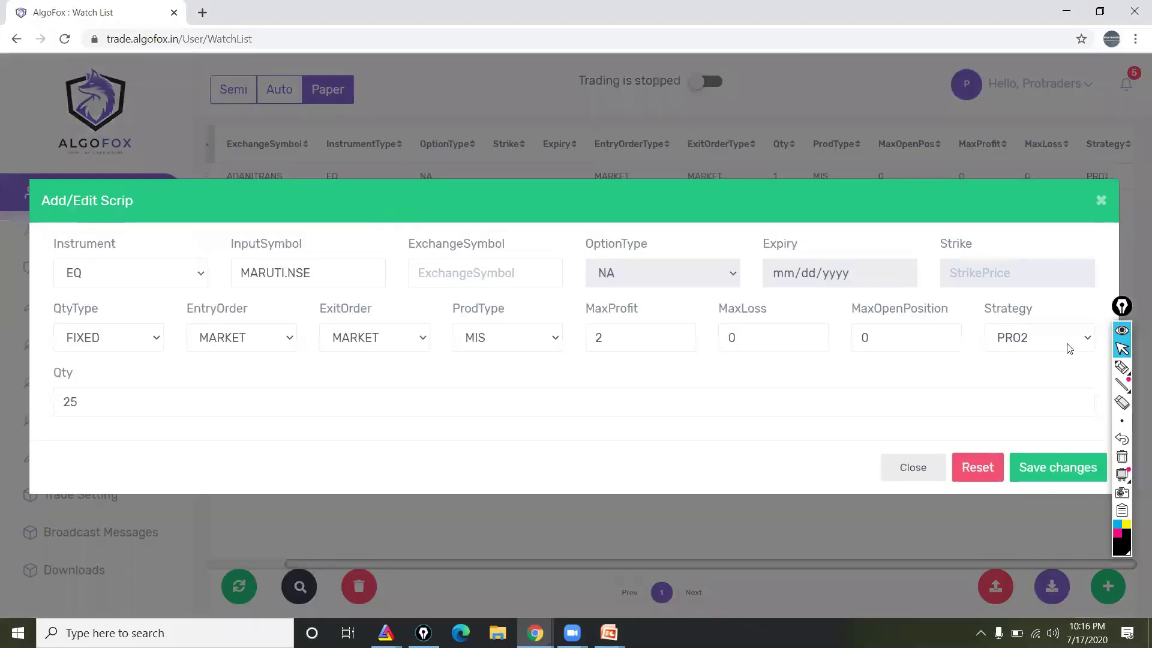
pyautogui.click(1073, 337)
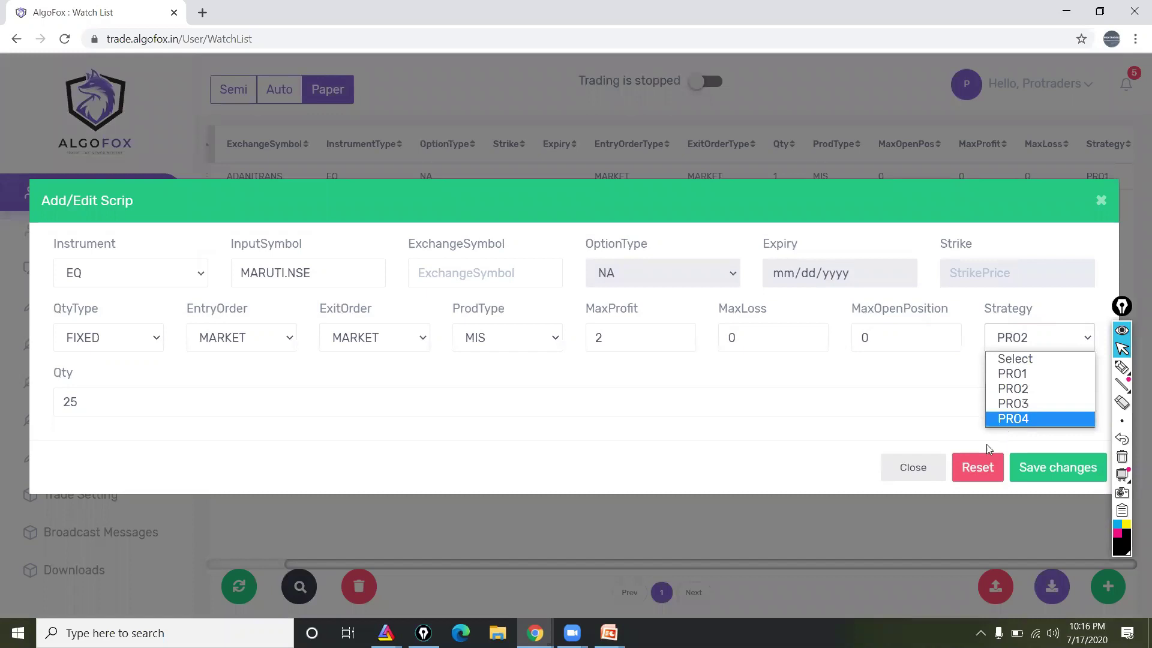
pyautogui.click(1045, 467)
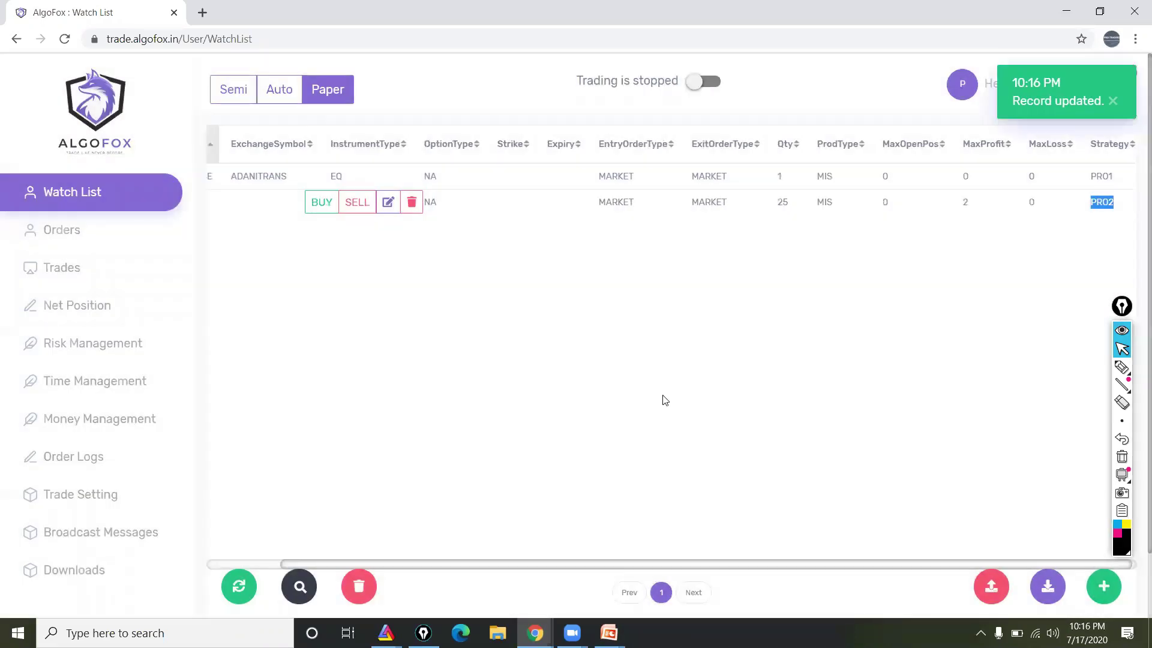